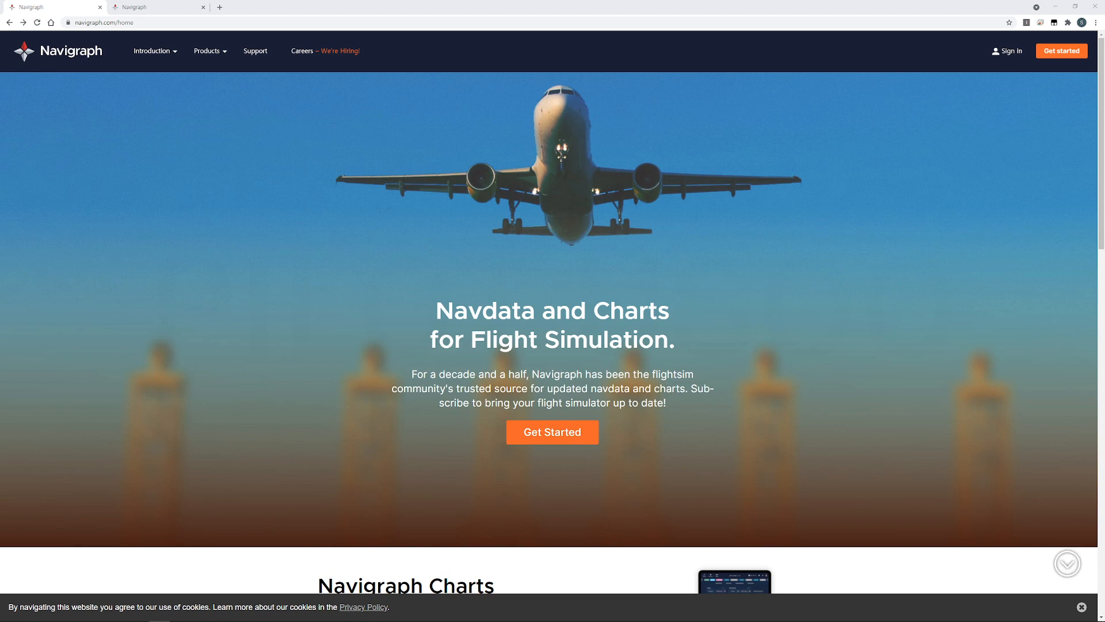
# Read the Navdata and Charts headline on the home page and open the Subscriptions page
pyautogui.moveTo(469, 343); pyautogui.dragTo(686, 347)
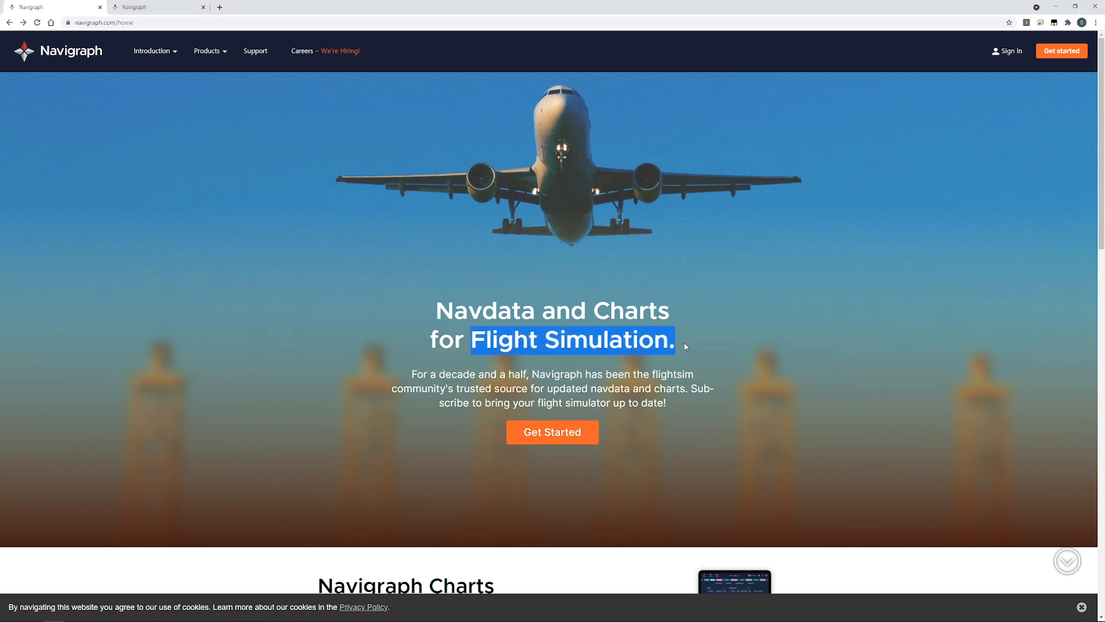
pyautogui.moveTo(437, 313); pyautogui.dragTo(669, 314)
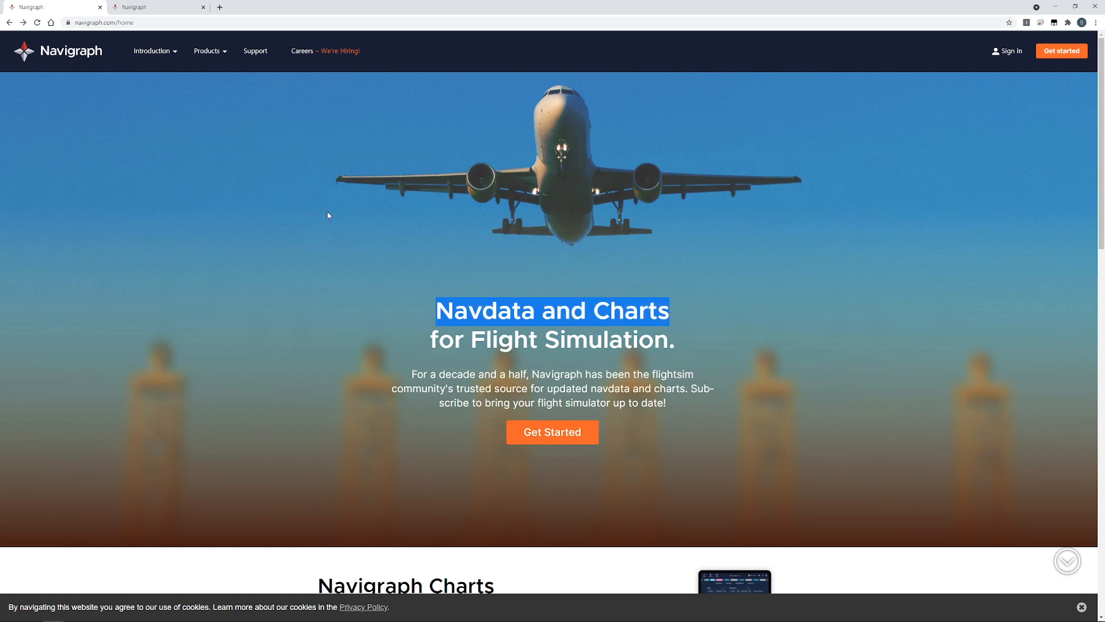
pyautogui.click(413, 316)
pyautogui.moveTo(210, 58)
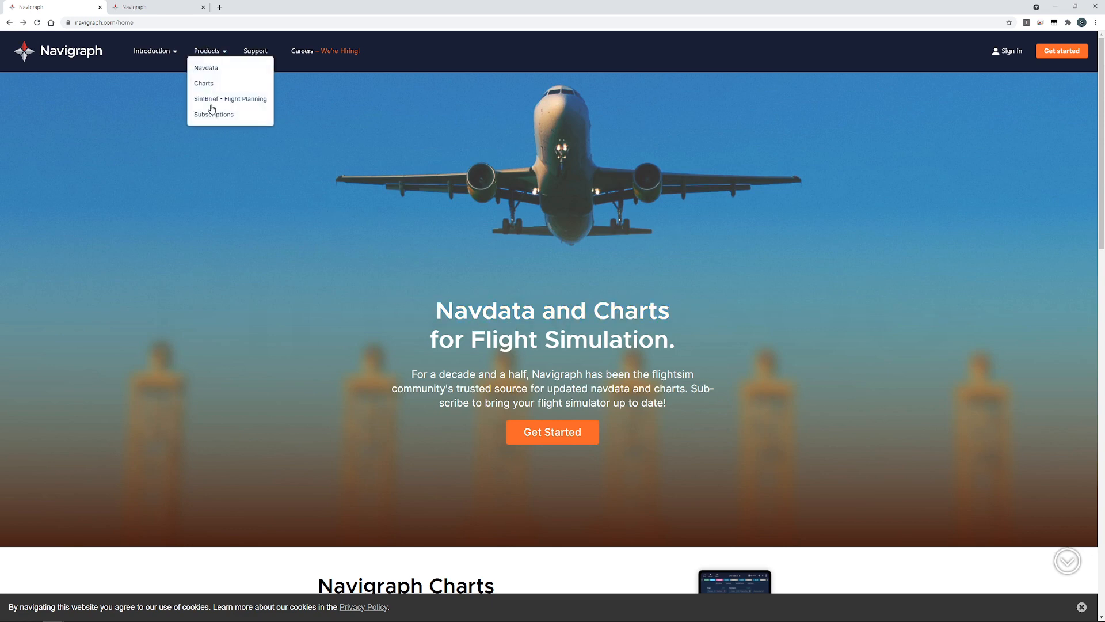
pyautogui.click(208, 113)
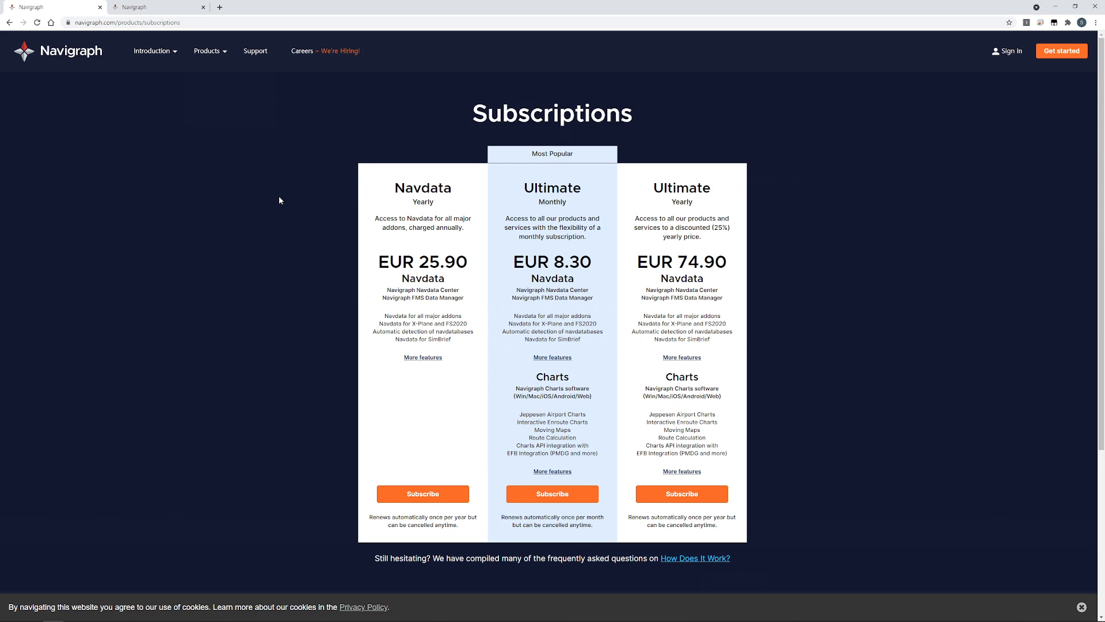
# Review the Ultimate Monthly plan's price and chart features, and choose to subscribe to it
pyautogui.moveTo(551, 258); pyautogui.dragTo(603, 265)
pyautogui.click(604, 266)
pyautogui.doubleClick(521, 413)
pyautogui.click(529, 409)
pyautogui.click(545, 500)
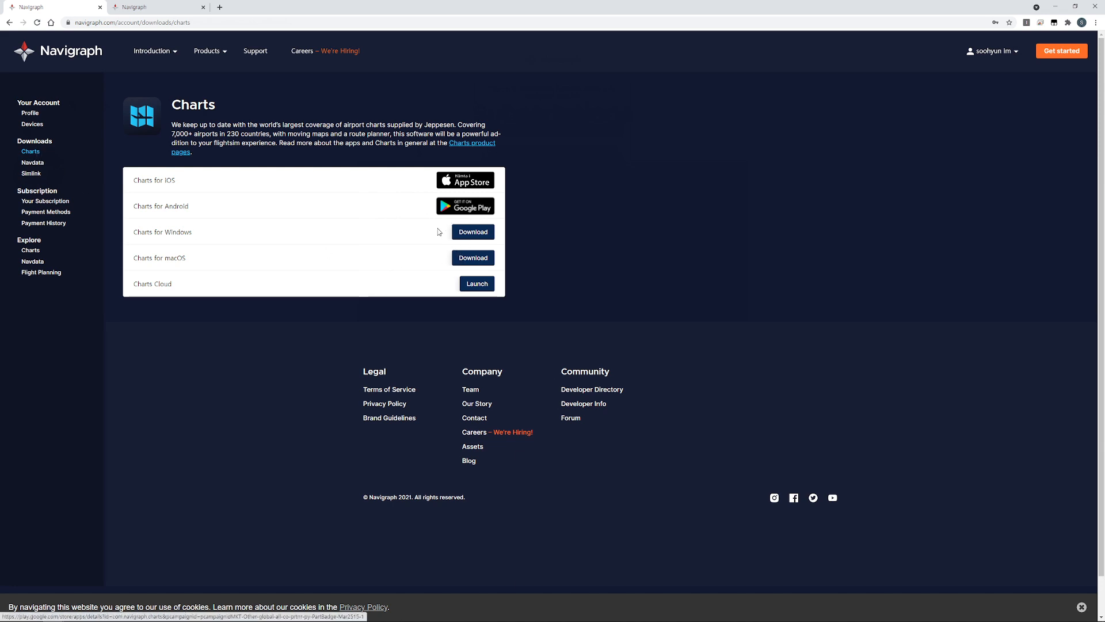
# Open the Navdata and Simlink download pages in turn and read the Simlink description
pyautogui.click(33, 164)
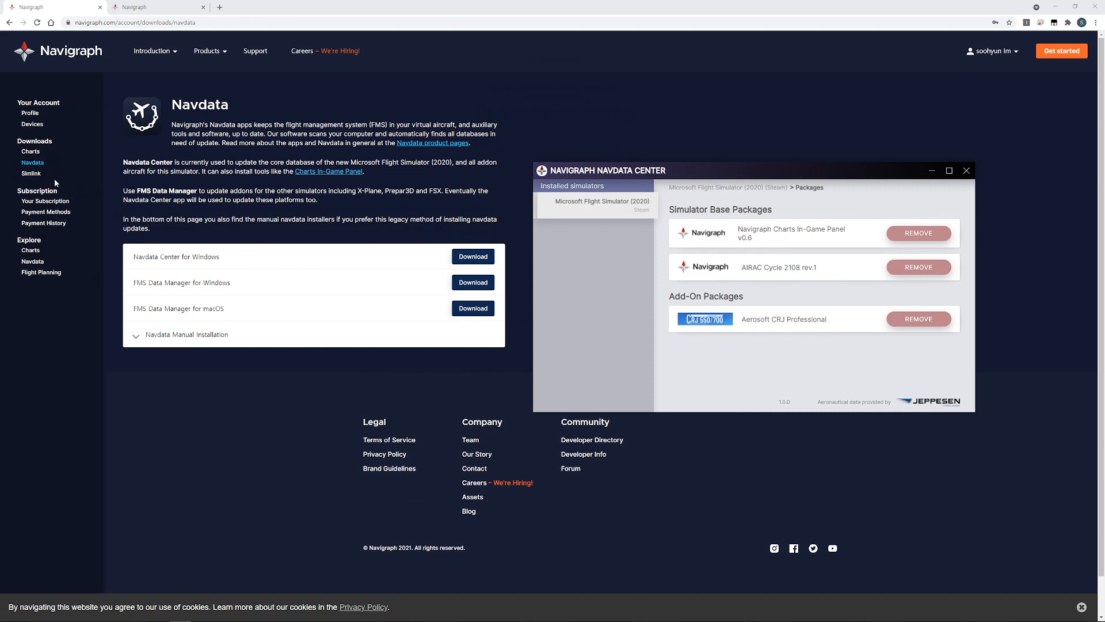
pyautogui.click(34, 173)
pyautogui.moveTo(223, 108); pyautogui.dragTo(171, 107)
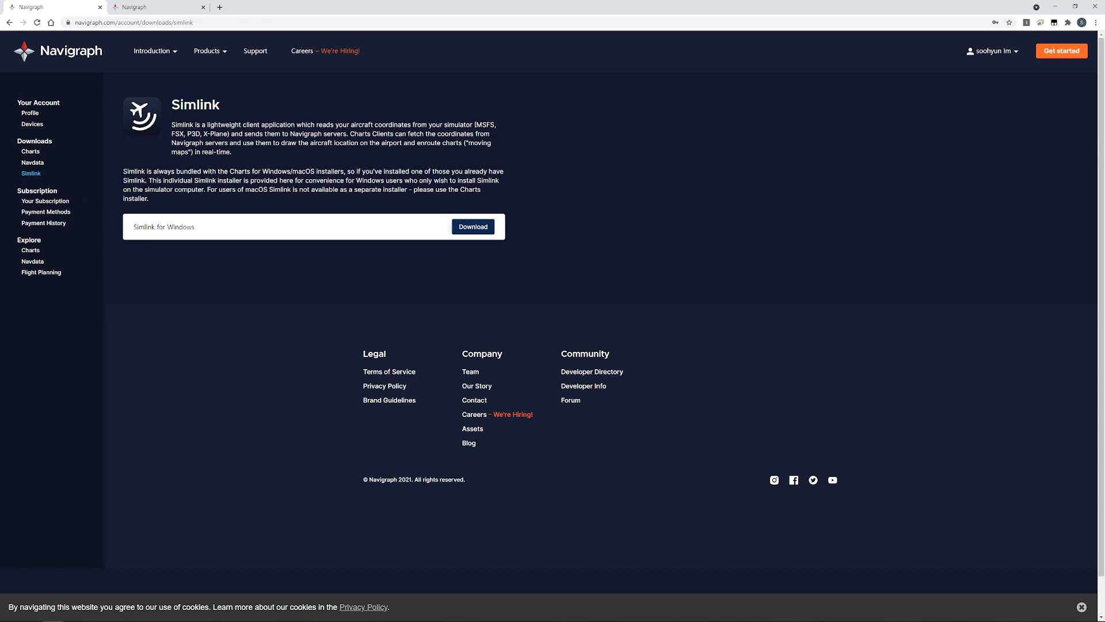
pyautogui.moveTo(468, 142); pyautogui.dragTo(189, 152)
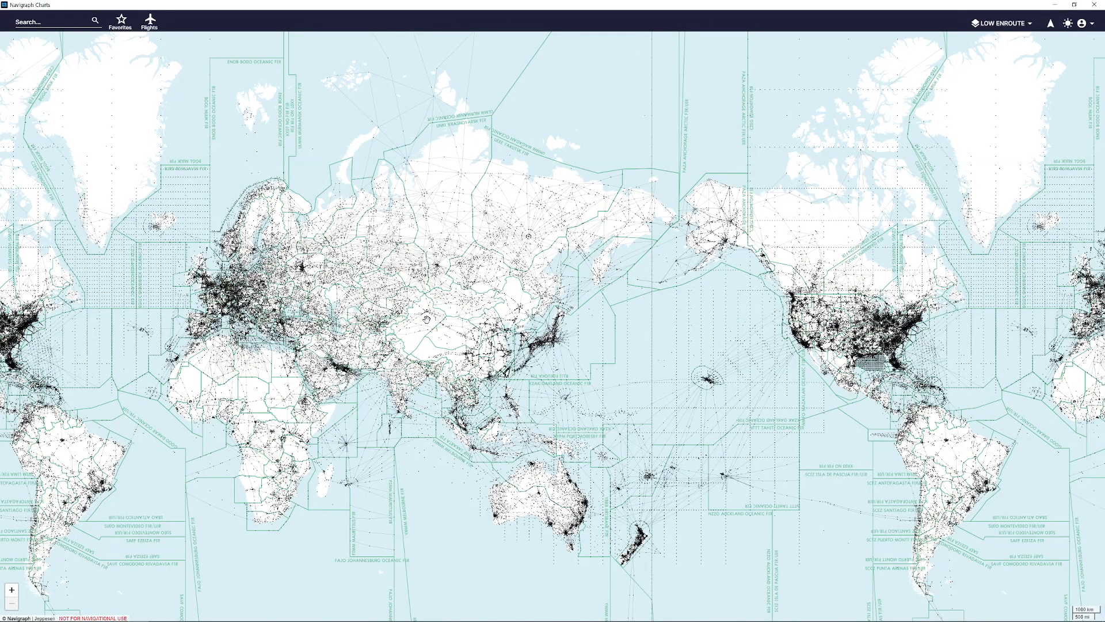
# Find Yeosu airport (RKJY) on the low enroute map, view its general airport information, and close the details and results
pyautogui.moveTo(576, 358); pyautogui.dragTo(635, 382)
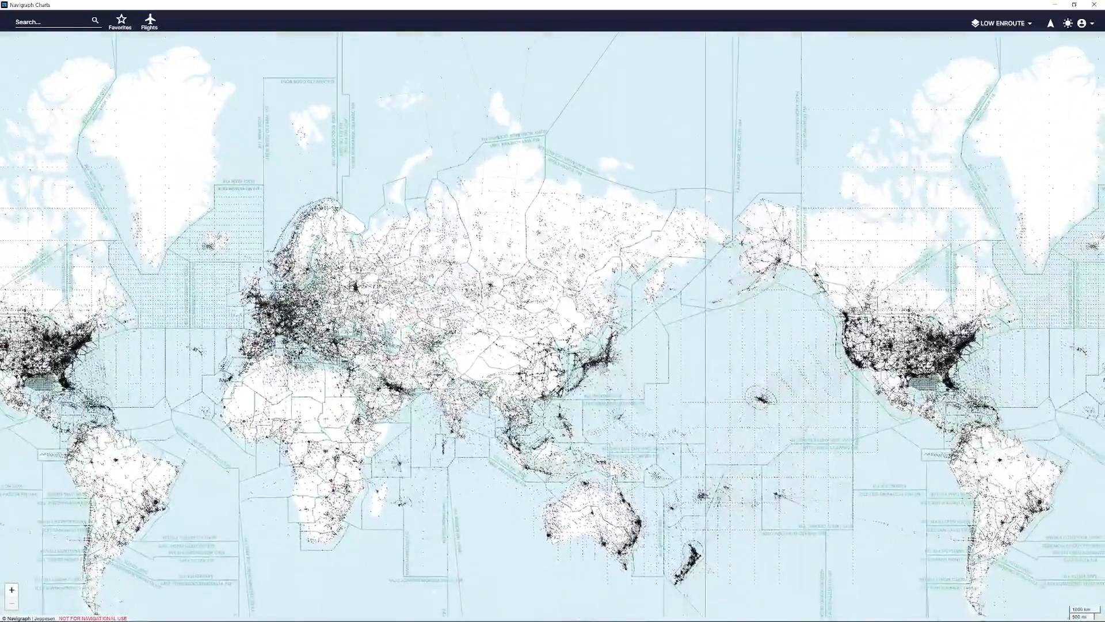
pyautogui.scroll(6, 563, 364)
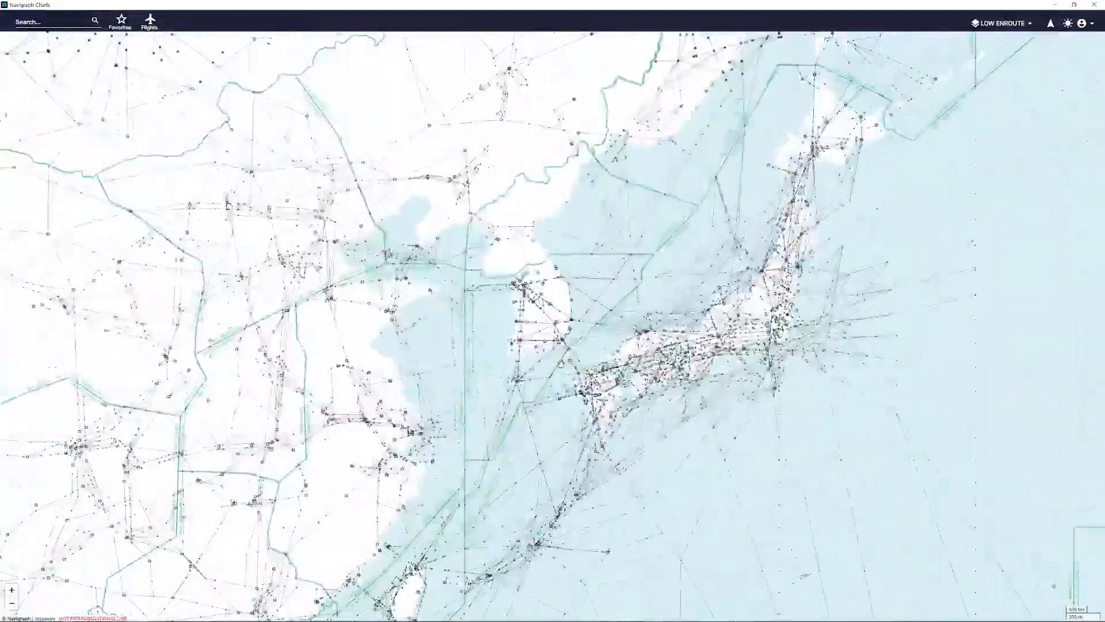
pyautogui.scroll(3, 561, 364)
pyautogui.scroll(-5, 558, 363)
pyautogui.scroll(3, 554, 362)
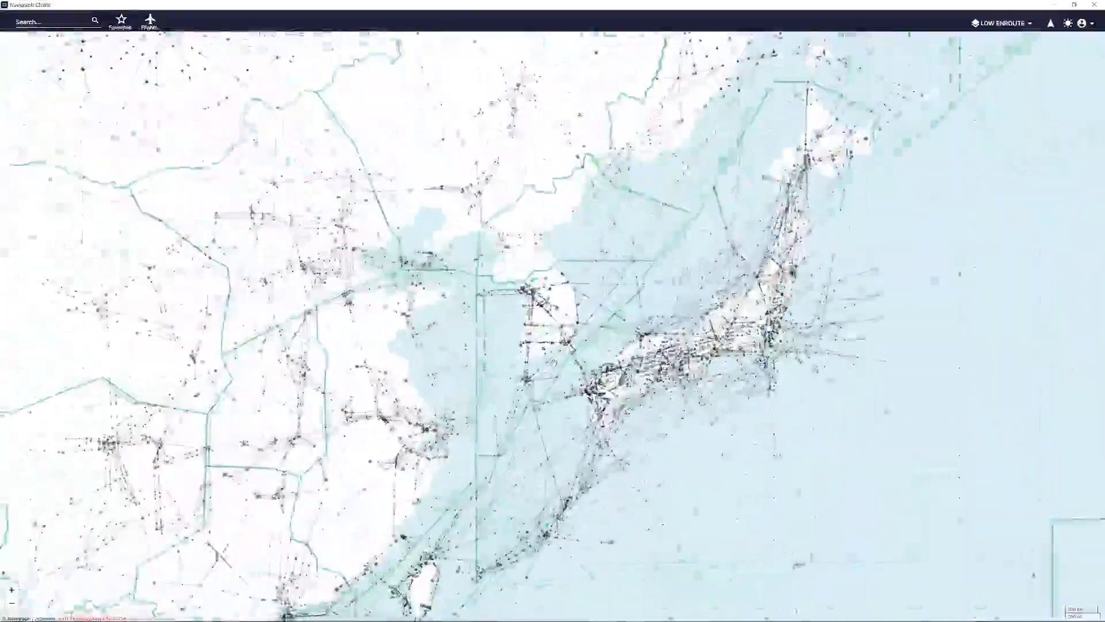
pyautogui.scroll(8, 553, 362)
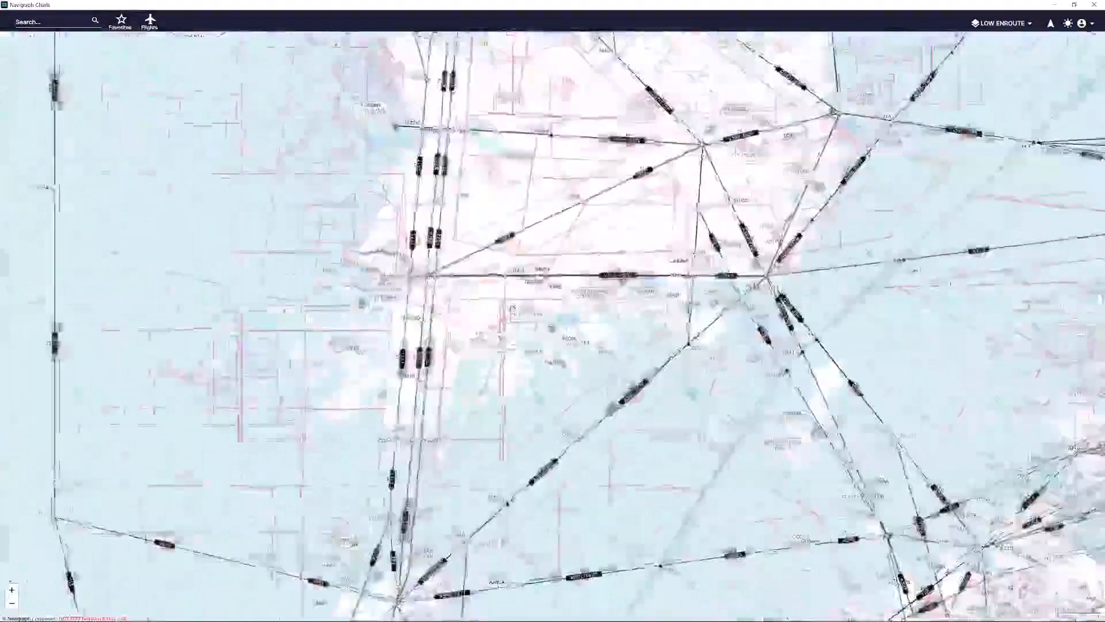
pyautogui.scroll(8, 576, 397)
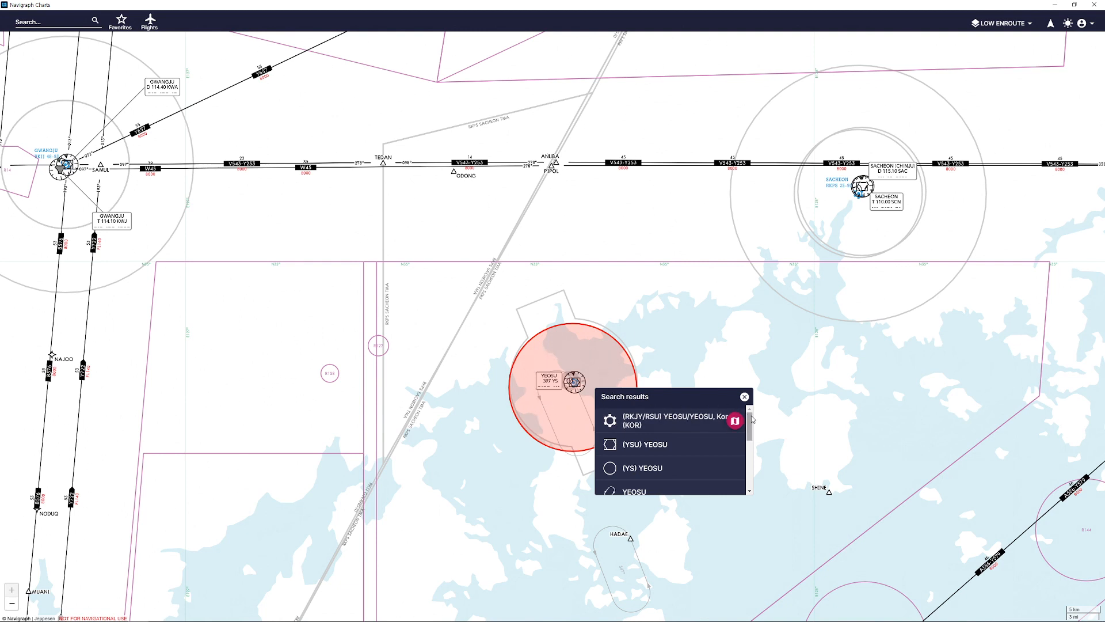
pyautogui.moveTo(750, 422)
pyautogui.mouseDown()
pyautogui.moveTo(744, 479)
pyautogui.moveTo(741, 405)
pyautogui.mouseUp()
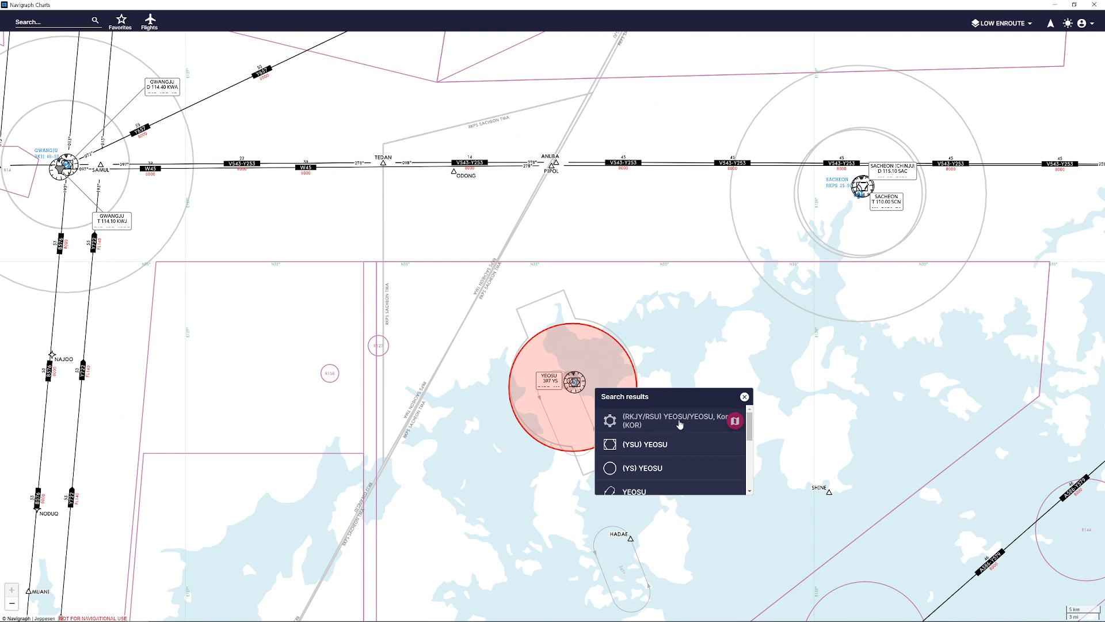
pyautogui.click(643, 426)
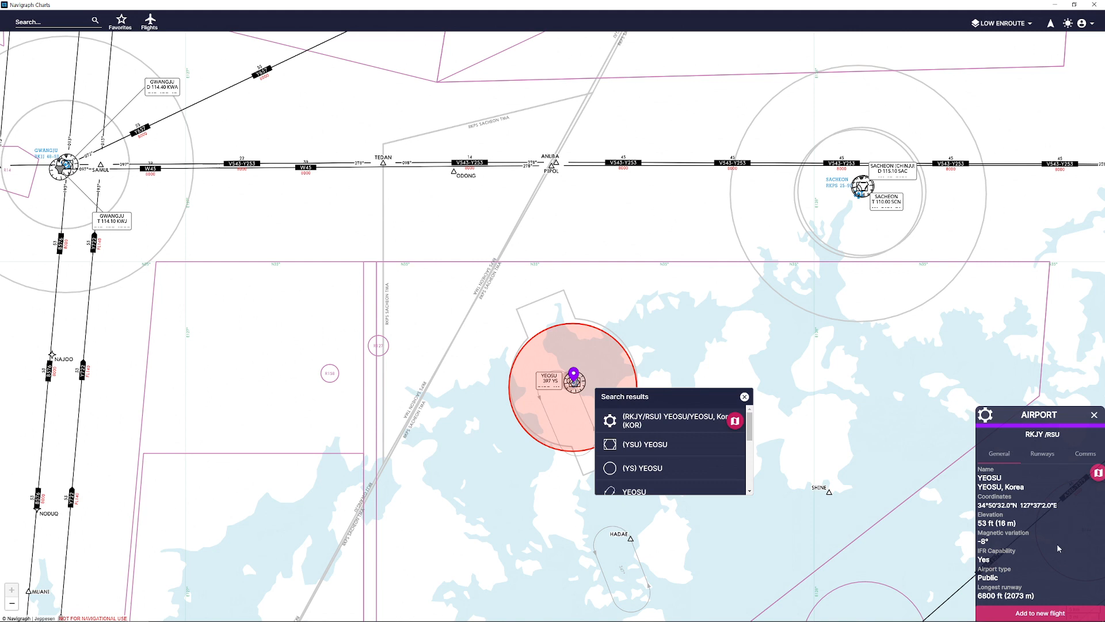
pyautogui.click(1094, 415)
pyautogui.click(744, 396)
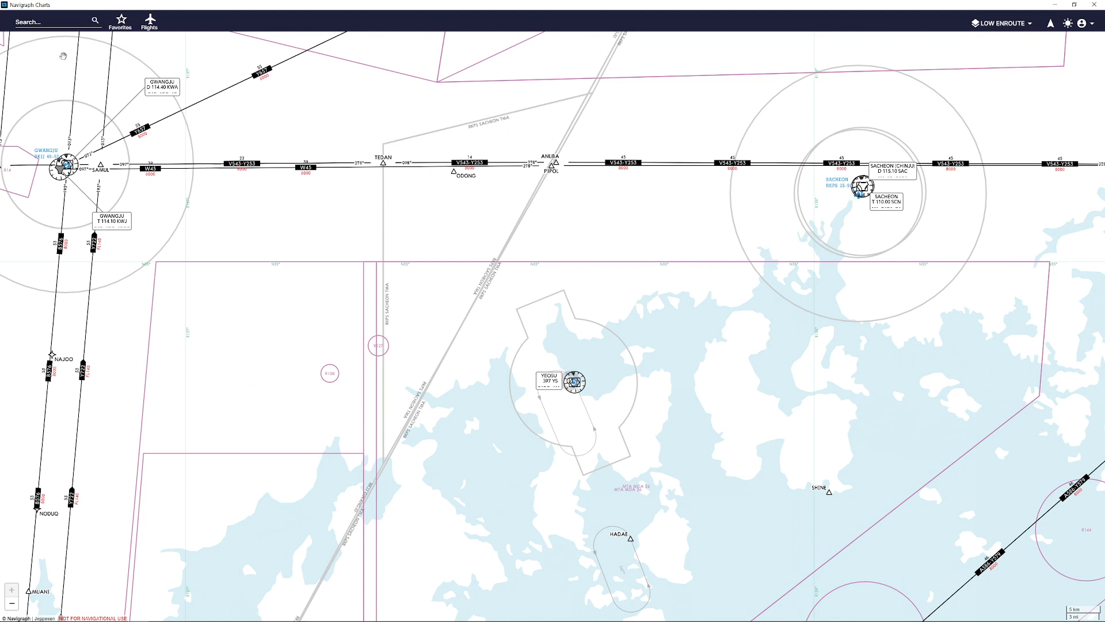
# Search for airport RKPC, view Jeju Intl's information from the results, and close the details
pyautogui.click(35, 25)
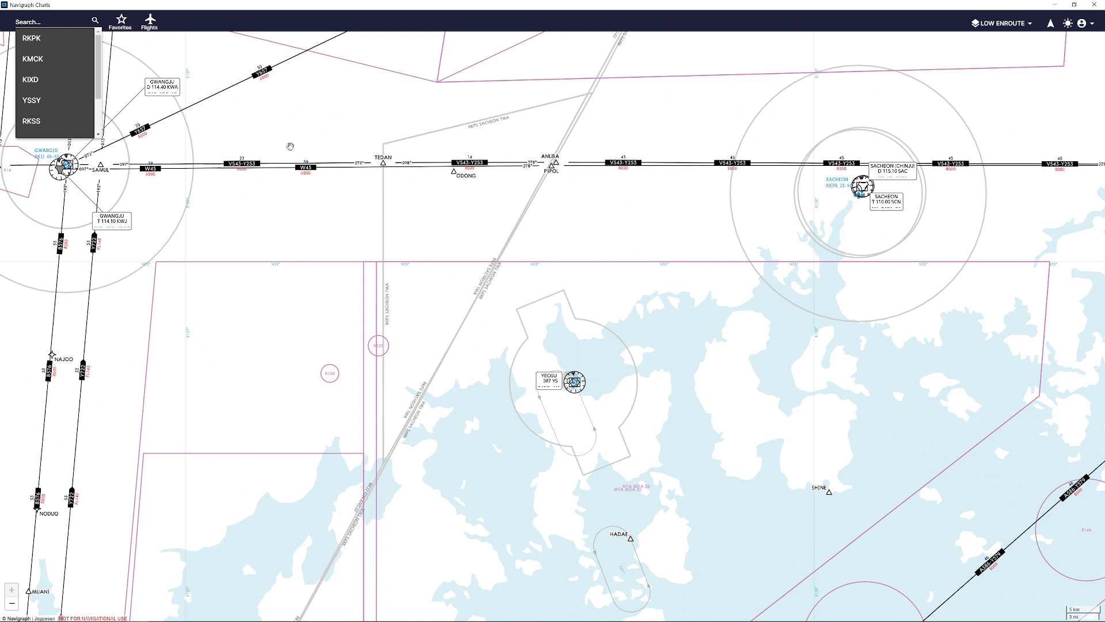
pyautogui.write('rk')
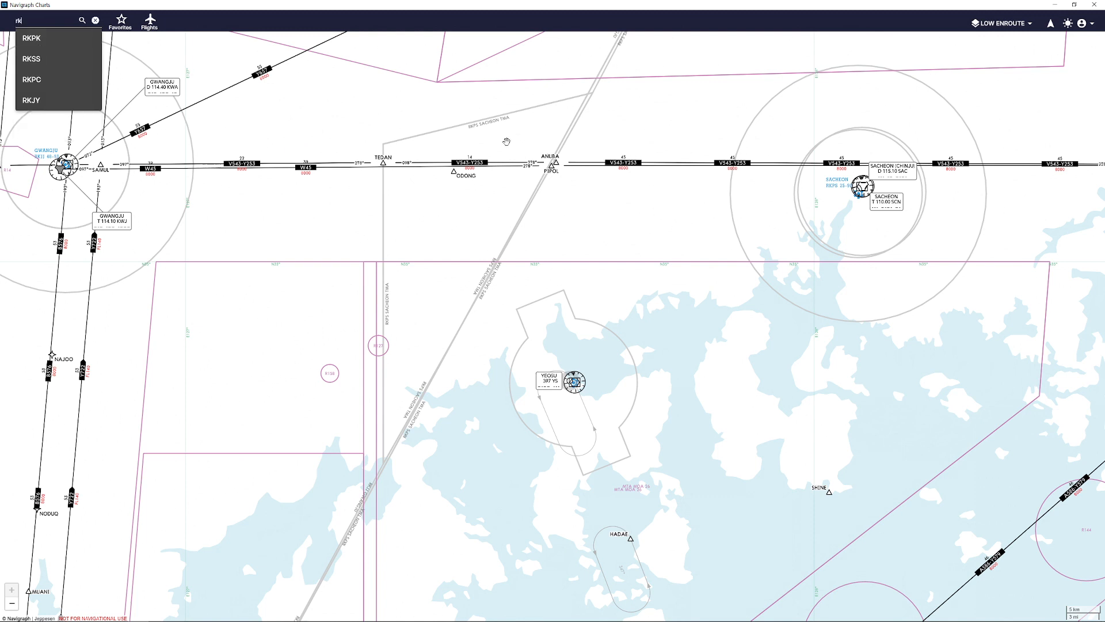
pyautogui.write('pc')
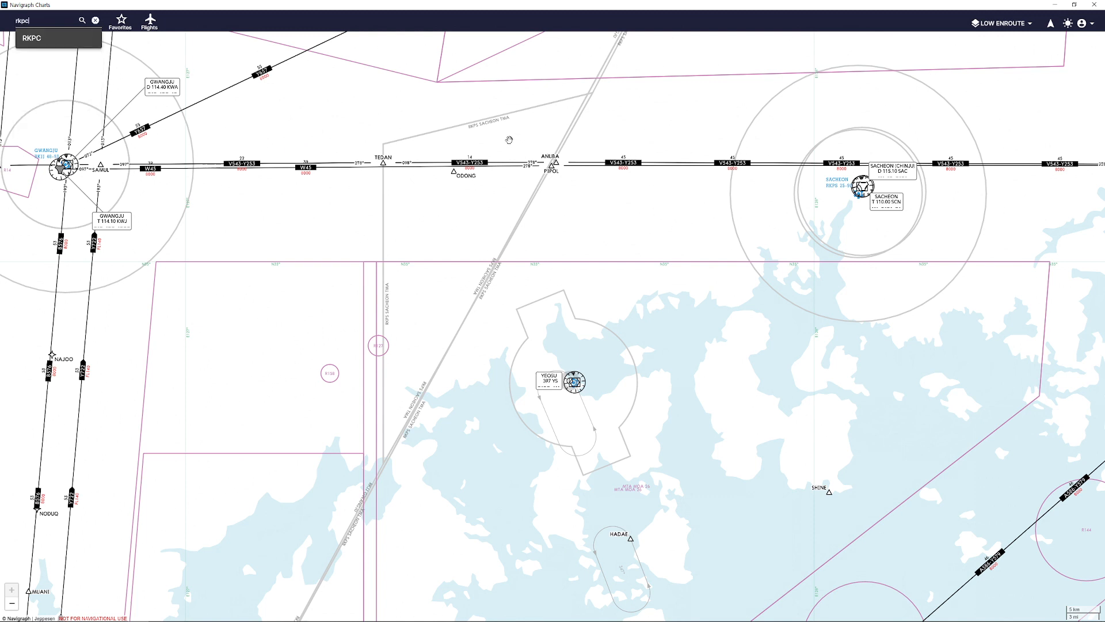
pyautogui.click(58, 39)
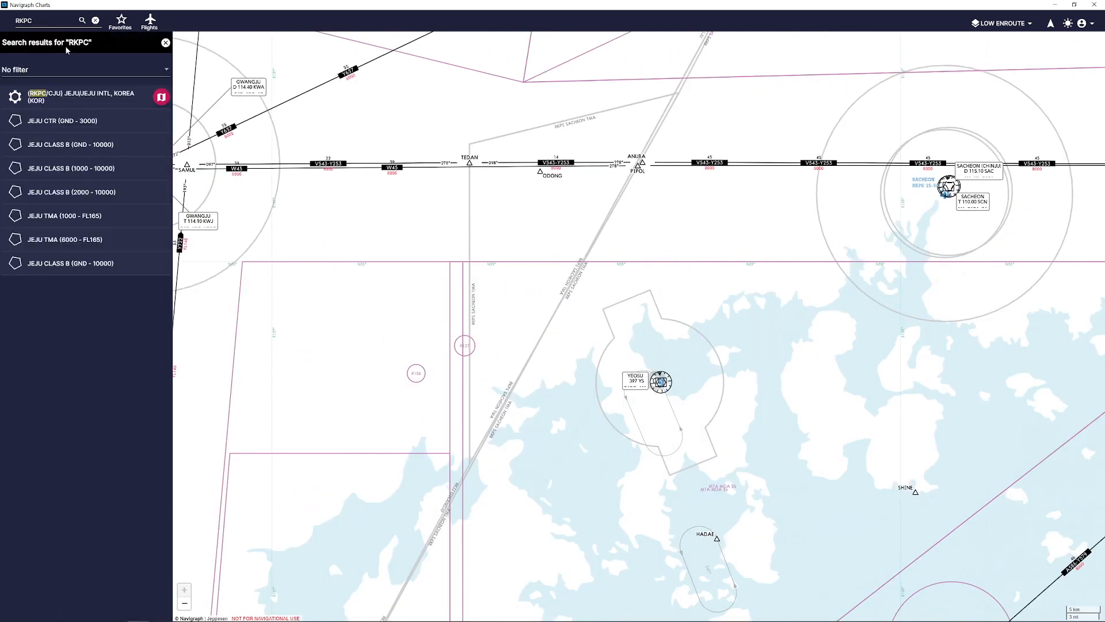
pyautogui.click(75, 98)
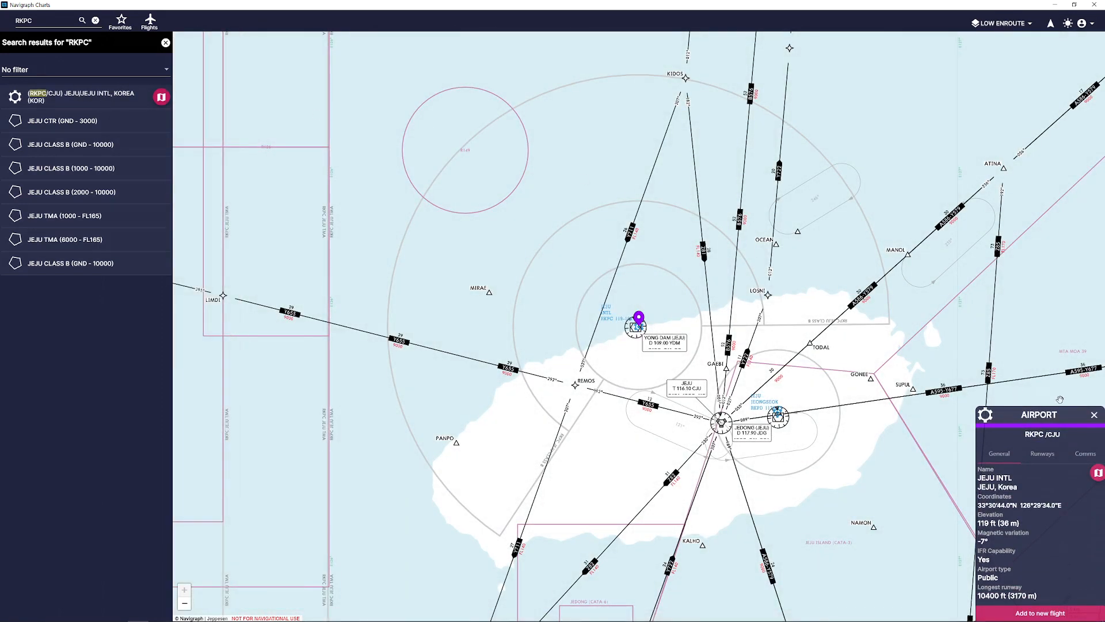
pyautogui.click(1094, 416)
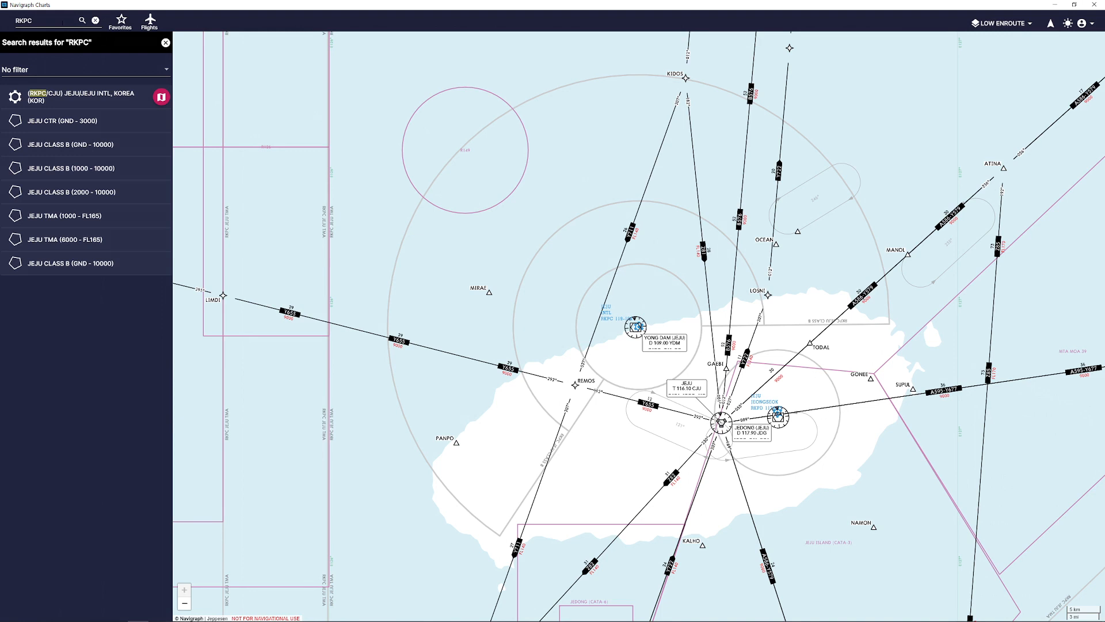
# Open the chart list for Jeju Intl (RKPC) and close its airport information
pyautogui.click(129, 98)
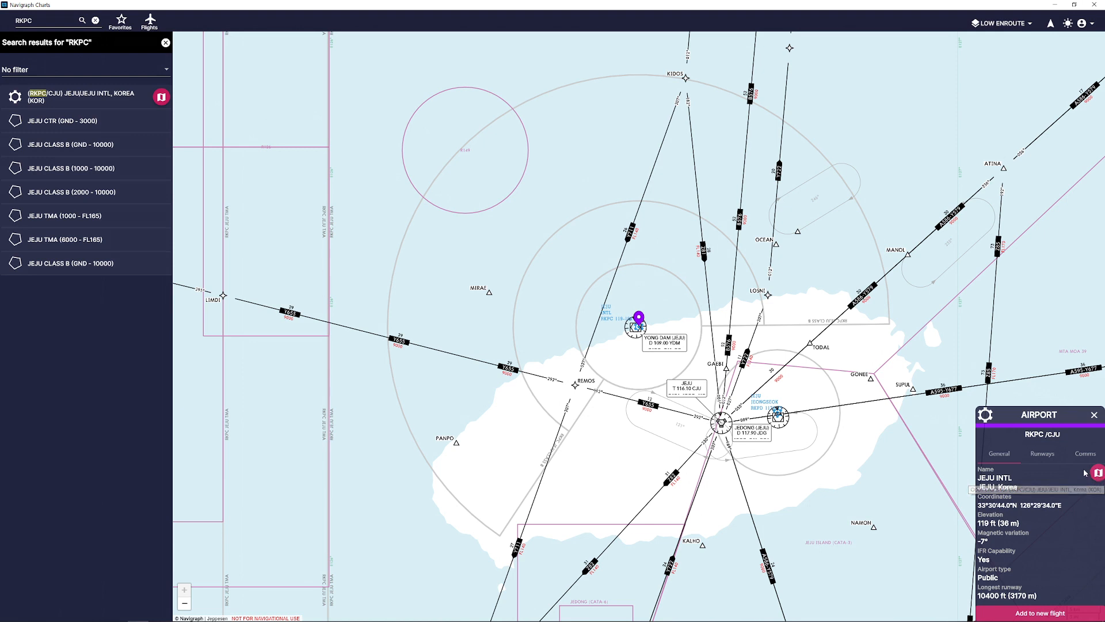
pyautogui.click(160, 96)
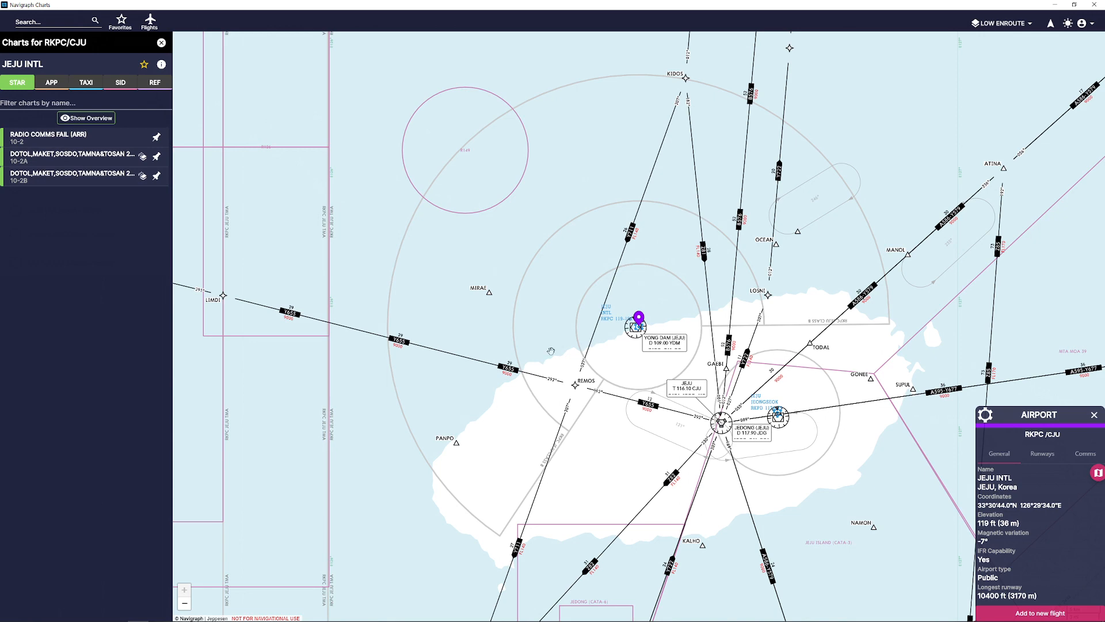
pyautogui.click(1093, 415)
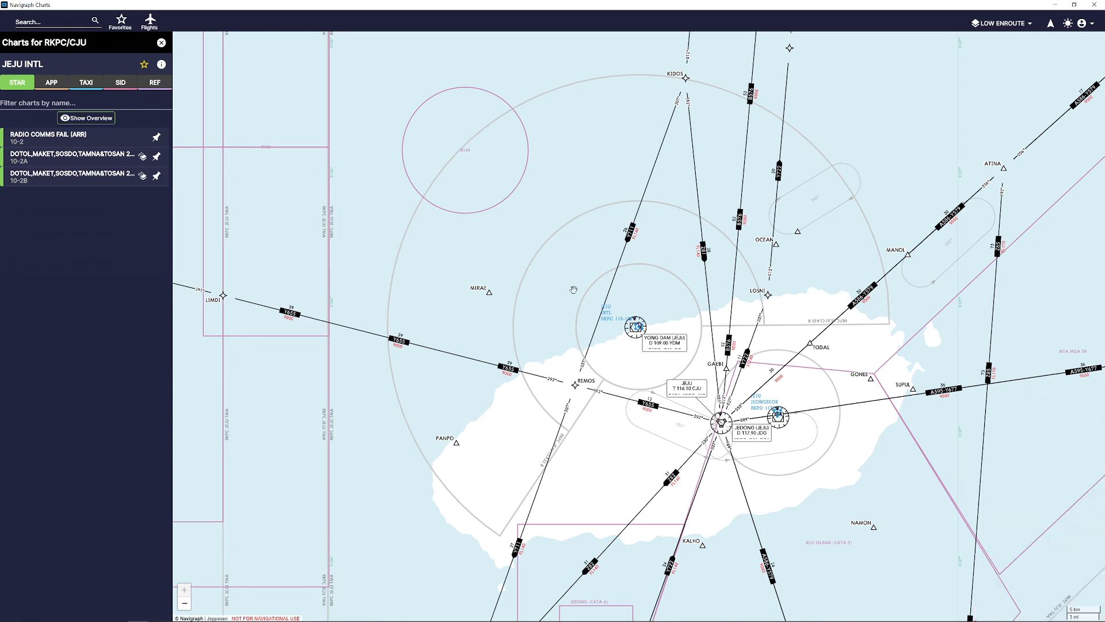
pyautogui.scroll(-1, 564, 293)
pyautogui.scroll(-1, 564, 294)
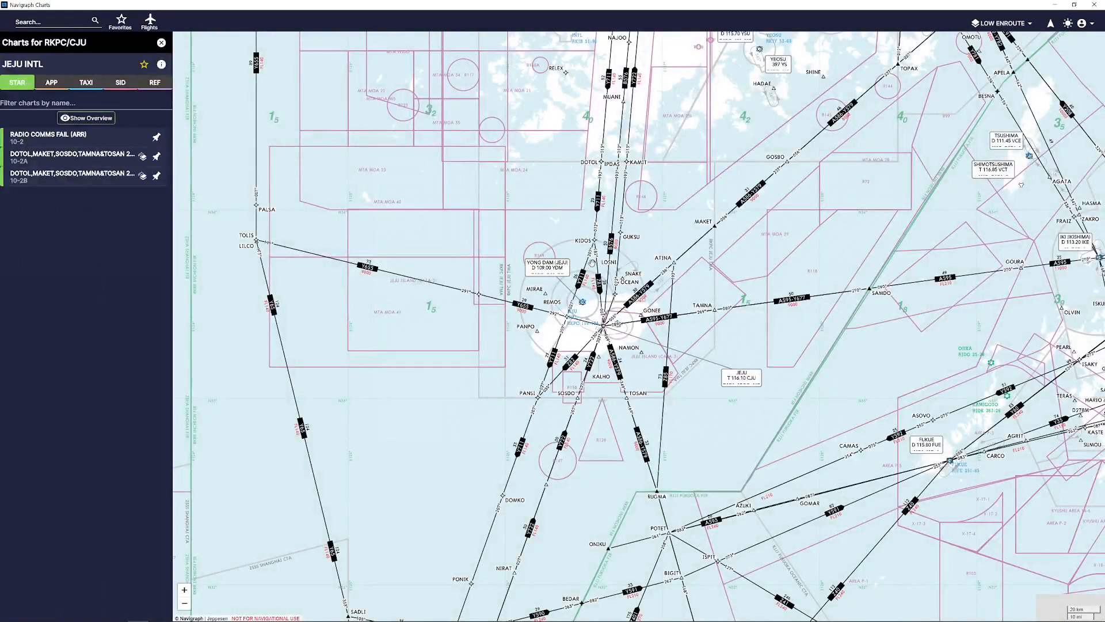
# Add Jeju Intl to the favorites and check the favorites list
pyautogui.click(142, 66)
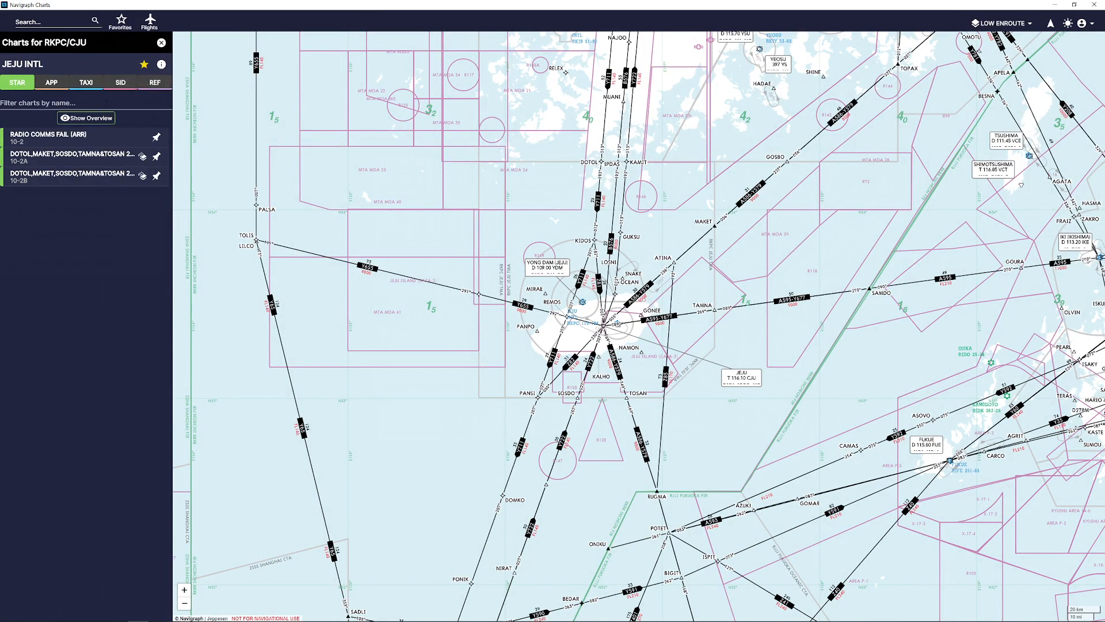
pyautogui.click(121, 22)
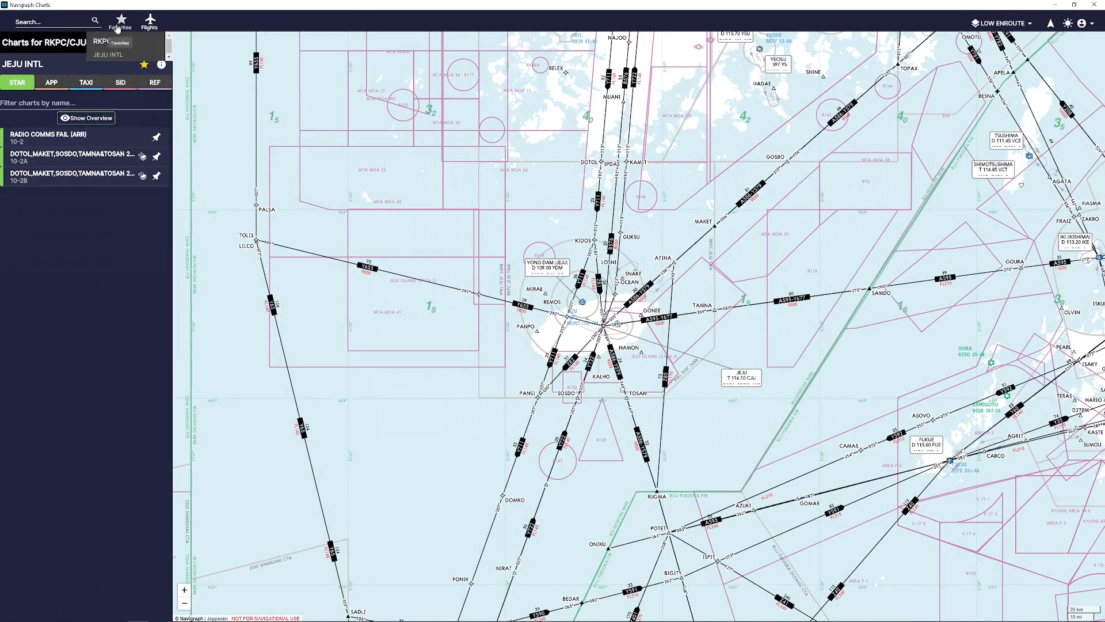
pyautogui.click(122, 22)
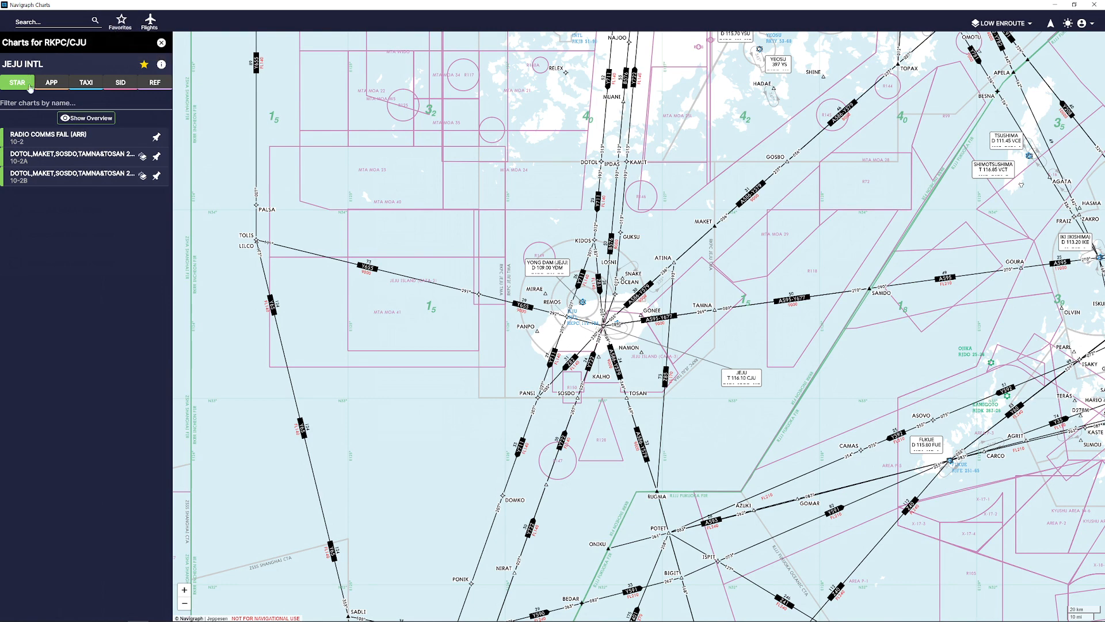
# Examine Jeju Intl's general information, runway lengths and communication frequencies, and close the airport details
pyautogui.click(160, 65)
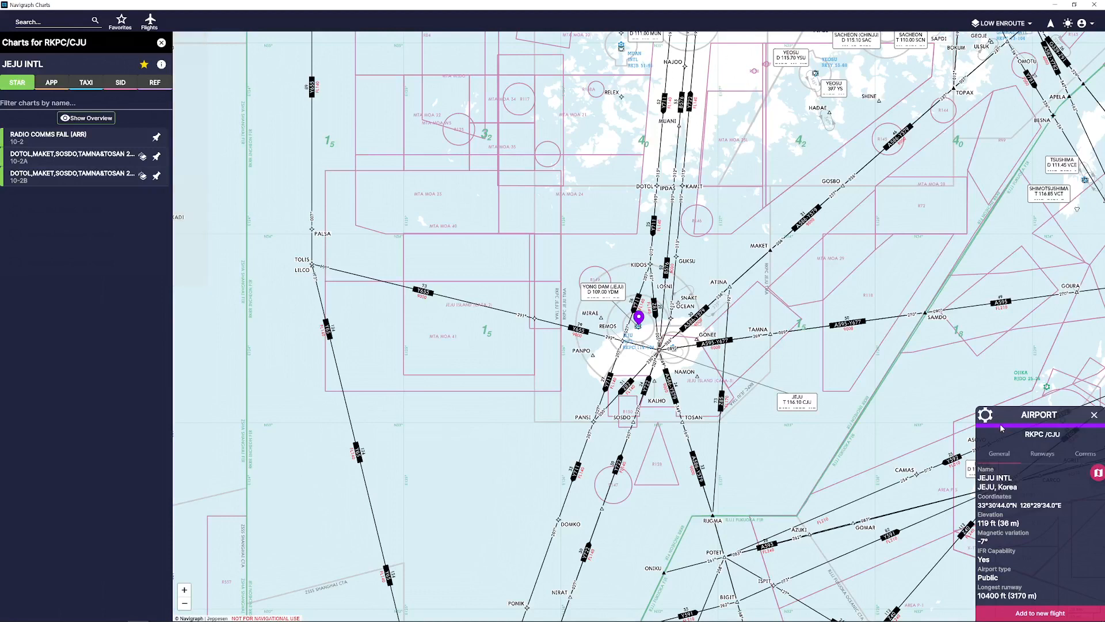
pyautogui.moveTo(1024, 414); pyautogui.dragTo(1056, 414)
pyautogui.click(998, 445)
pyautogui.click(1038, 456)
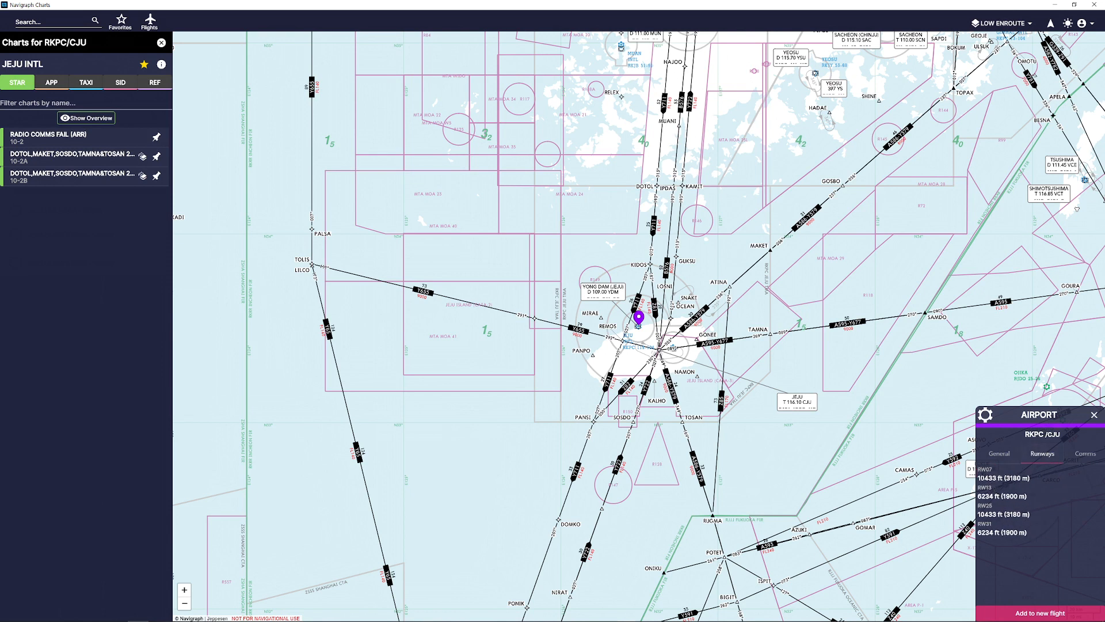
pyautogui.click(1082, 456)
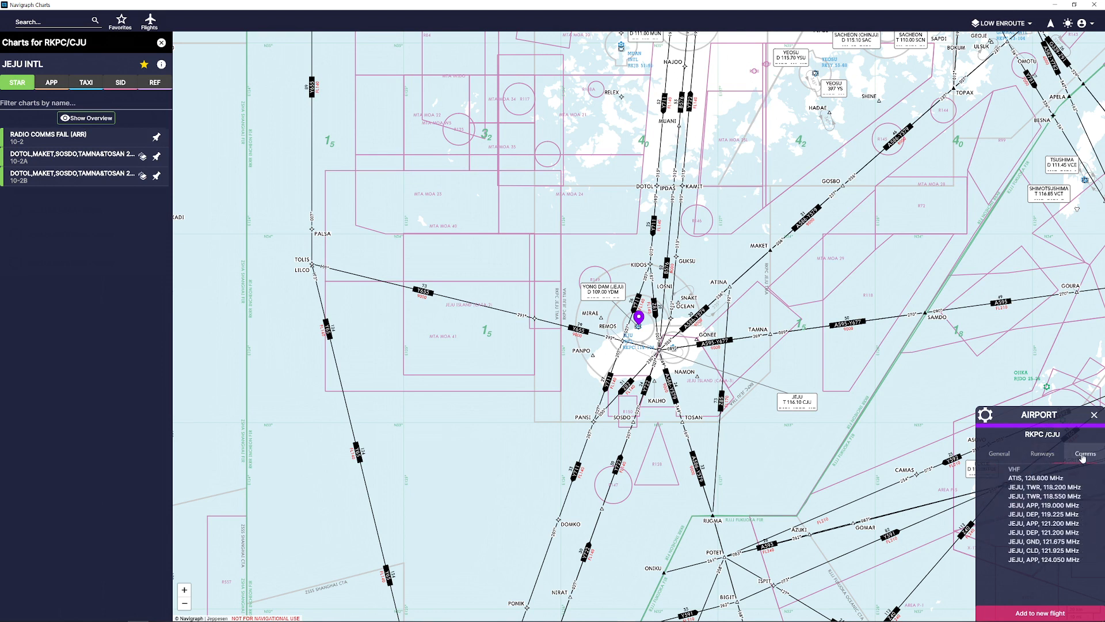
pyautogui.moveTo(978, 477); pyautogui.dragTo(1051, 559)
pyautogui.click(1062, 562)
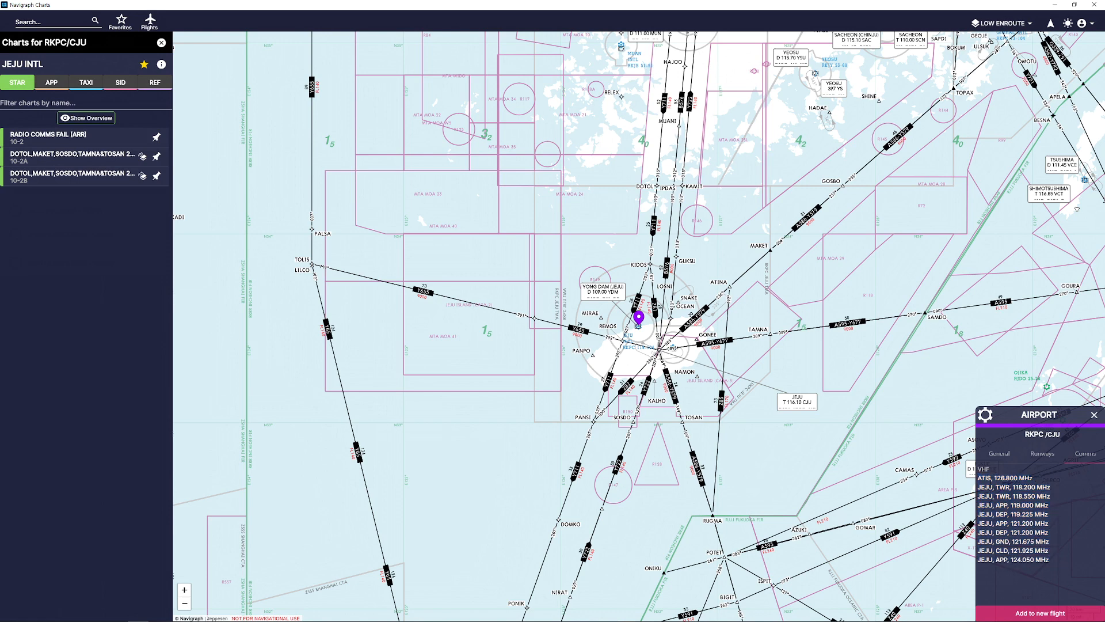
pyautogui.click(1094, 415)
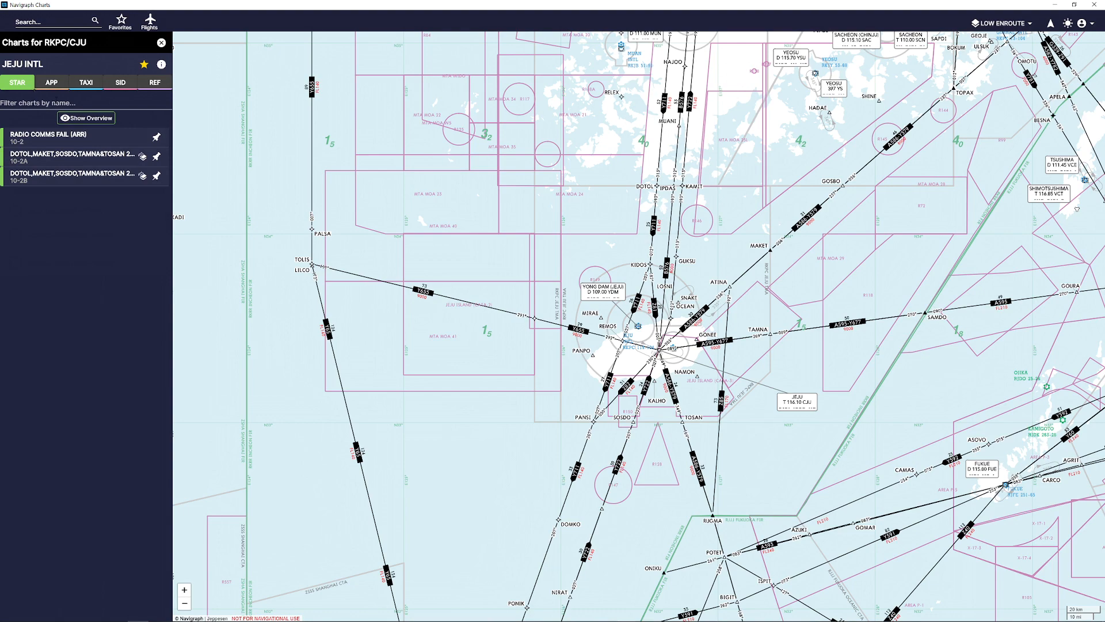
pyautogui.scroll(3, 653, 326)
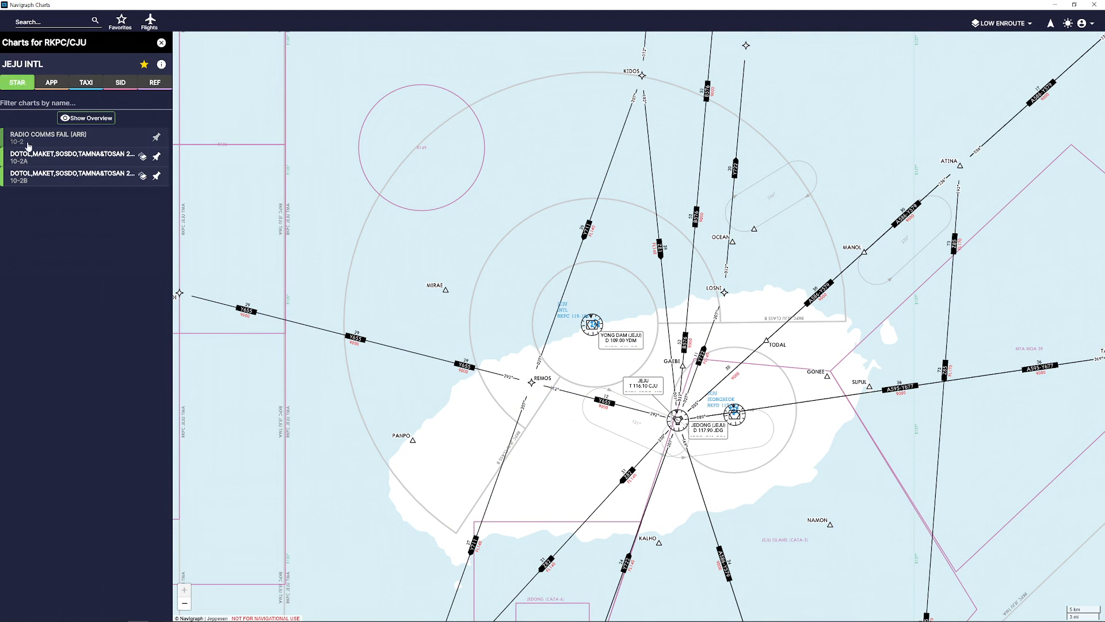
# Browse Jeju Intl's approach, taxi, SID and reference chart lists
pyautogui.click(51, 84)
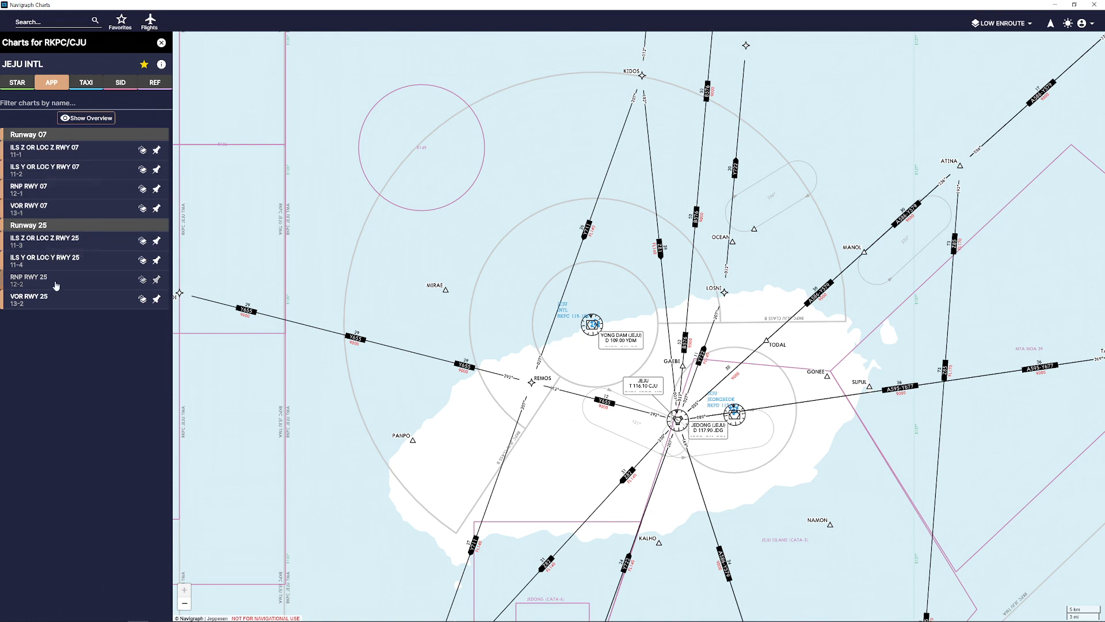
pyautogui.click(83, 83)
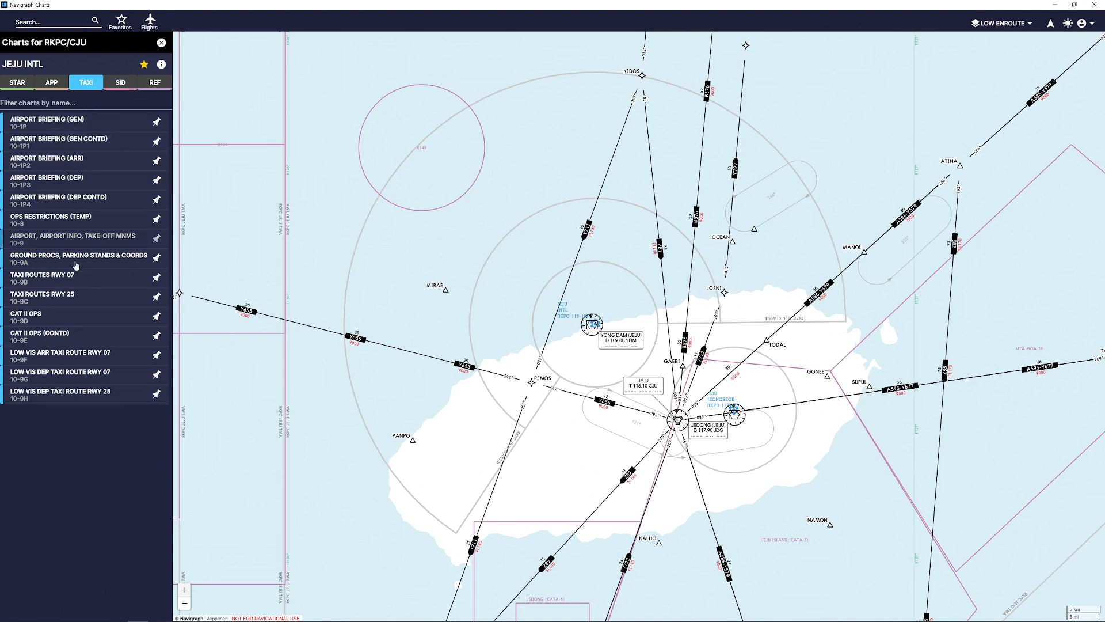
pyautogui.click(118, 84)
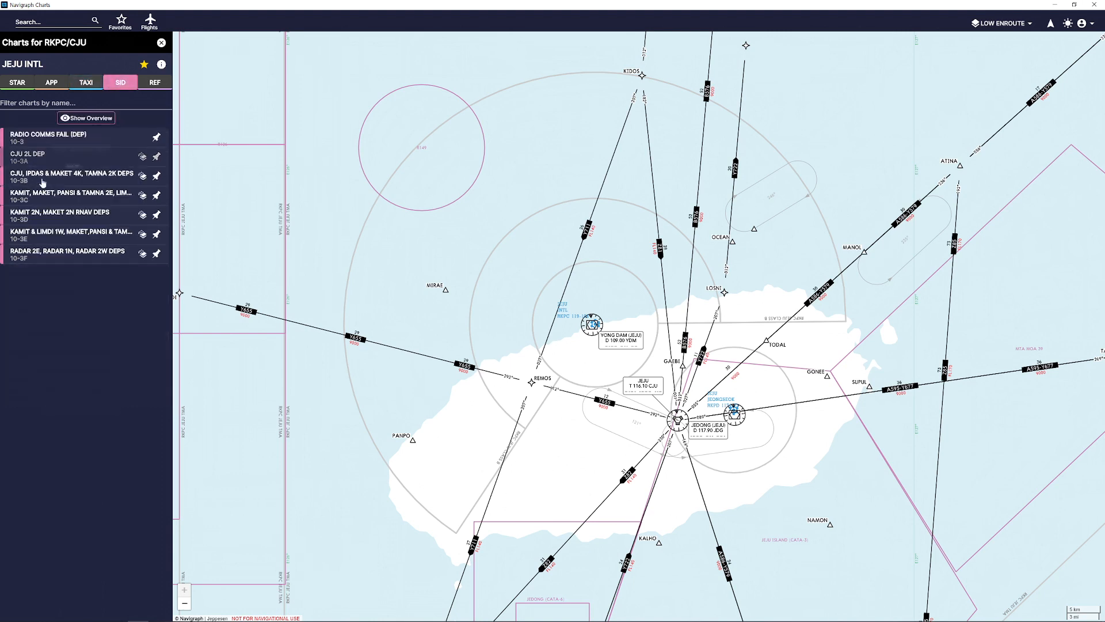
pyautogui.click(152, 87)
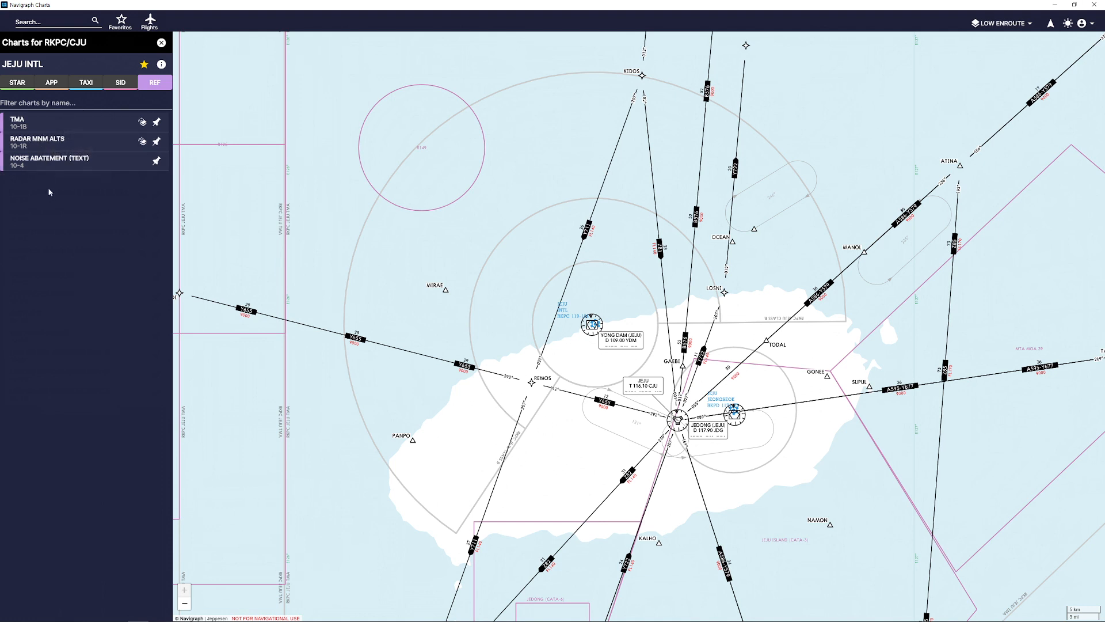
# View the ILS Z or LOC Z Rwy 07 approach chart for Jeju Intl and overlay it on the map
pyautogui.click(41, 87)
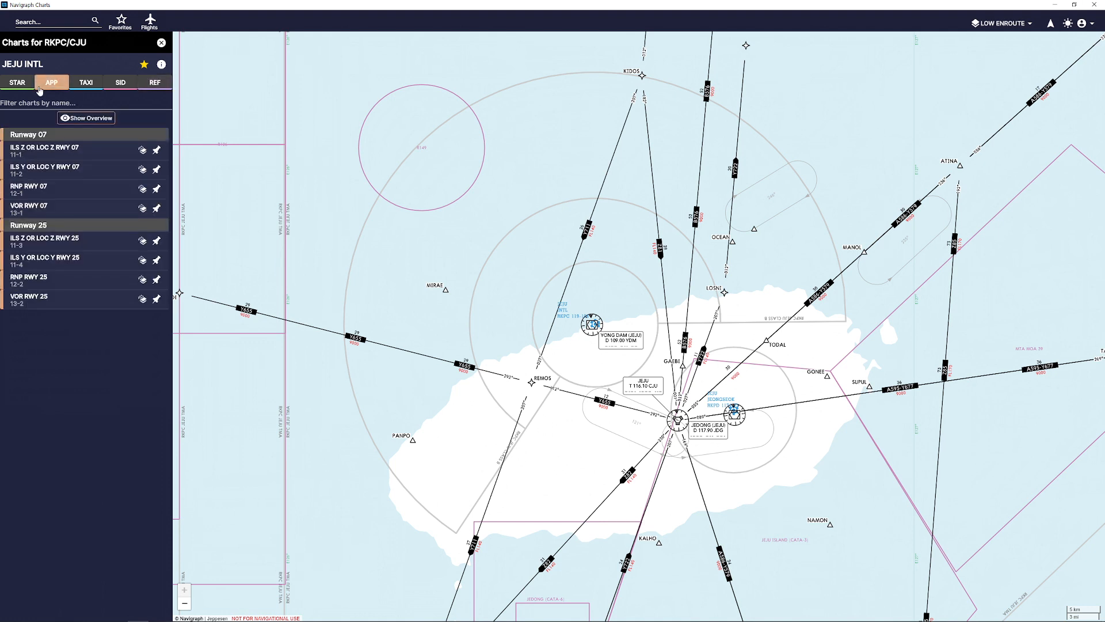
pyautogui.click(36, 151)
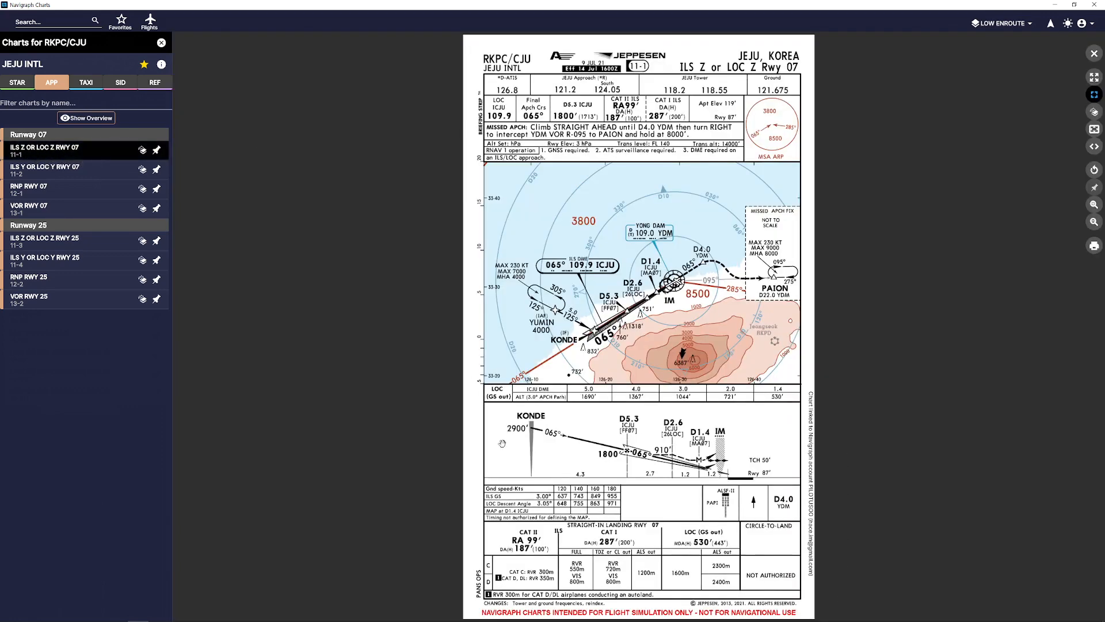
pyautogui.click(142, 150)
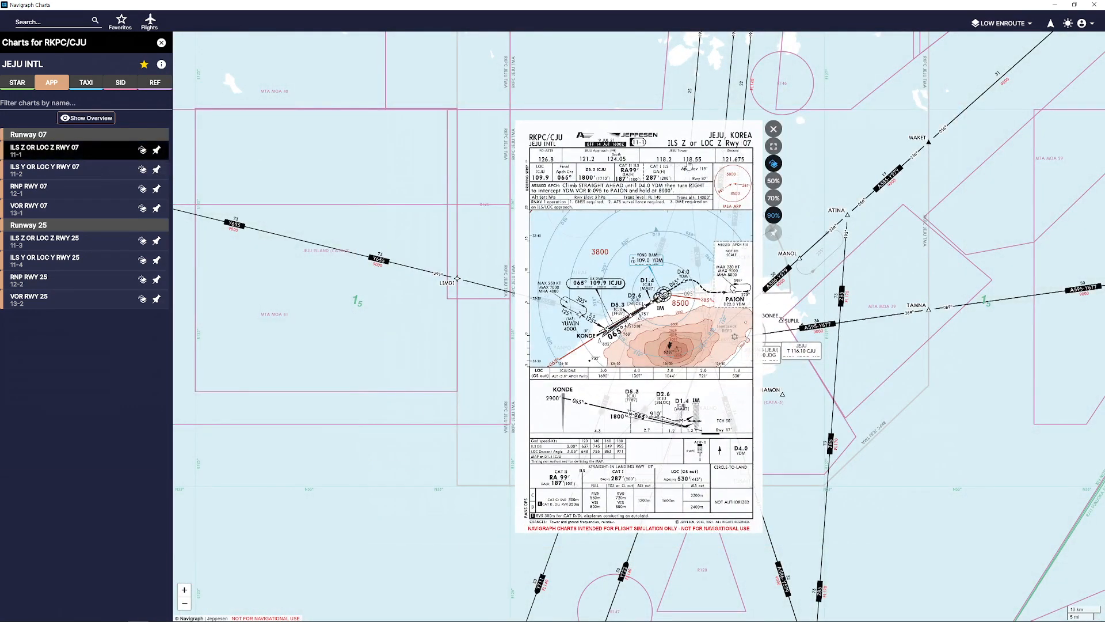
# Compare the chart overlay at 50%, 70% and 90% opacity, and close the overlay and Jeju Intl's chart list
pyautogui.click(773, 181)
pyautogui.click(773, 198)
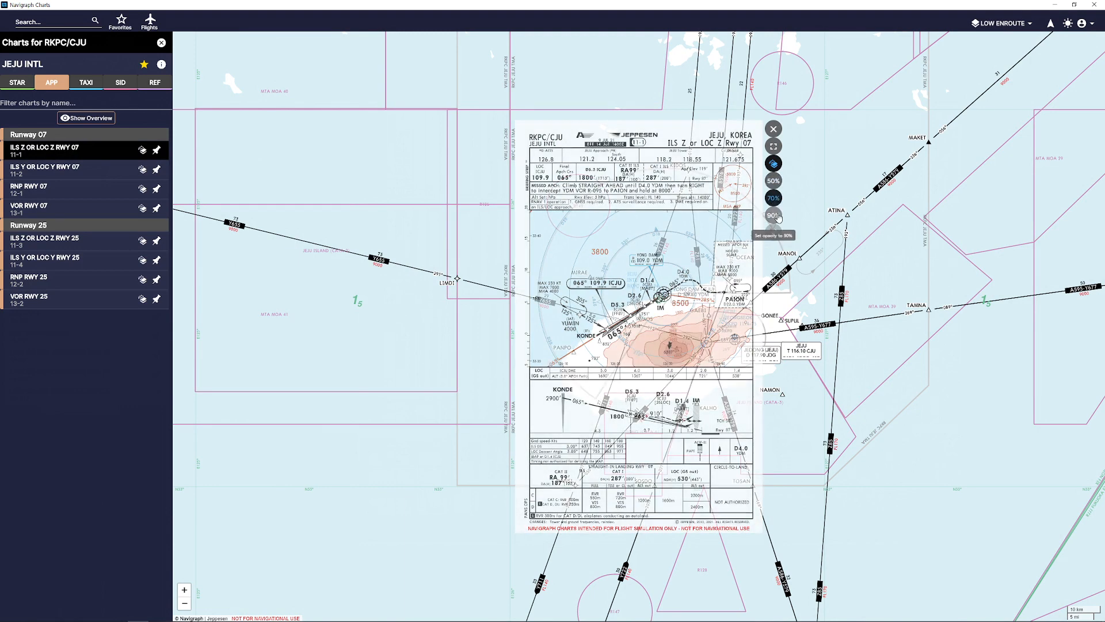
pyautogui.click(773, 216)
pyautogui.click(773, 181)
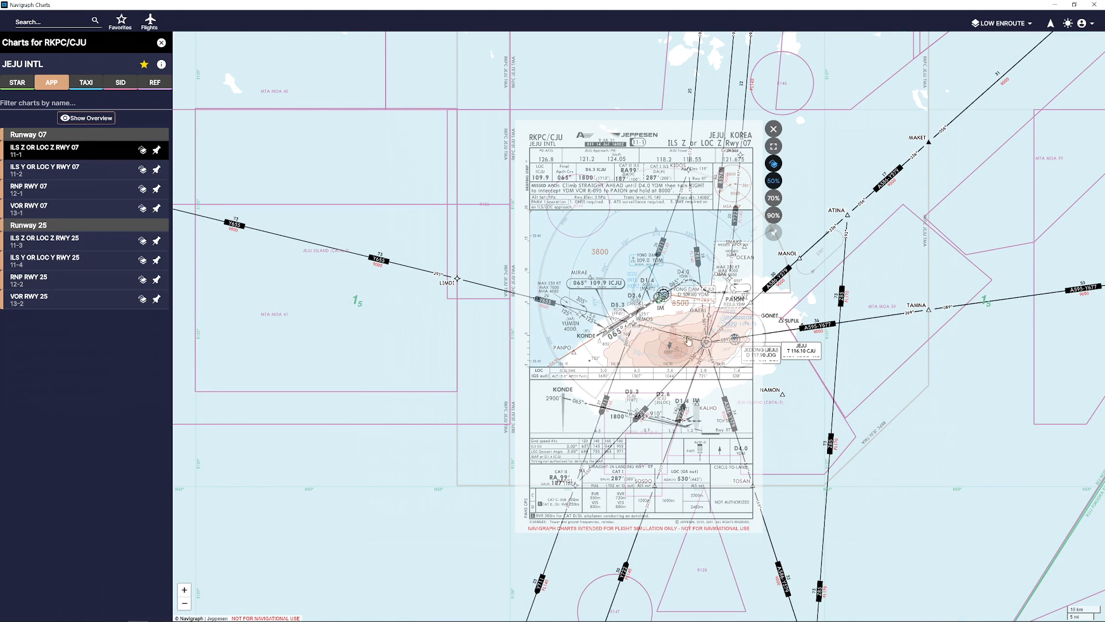
pyautogui.click(773, 198)
pyautogui.click(773, 215)
pyautogui.click(774, 183)
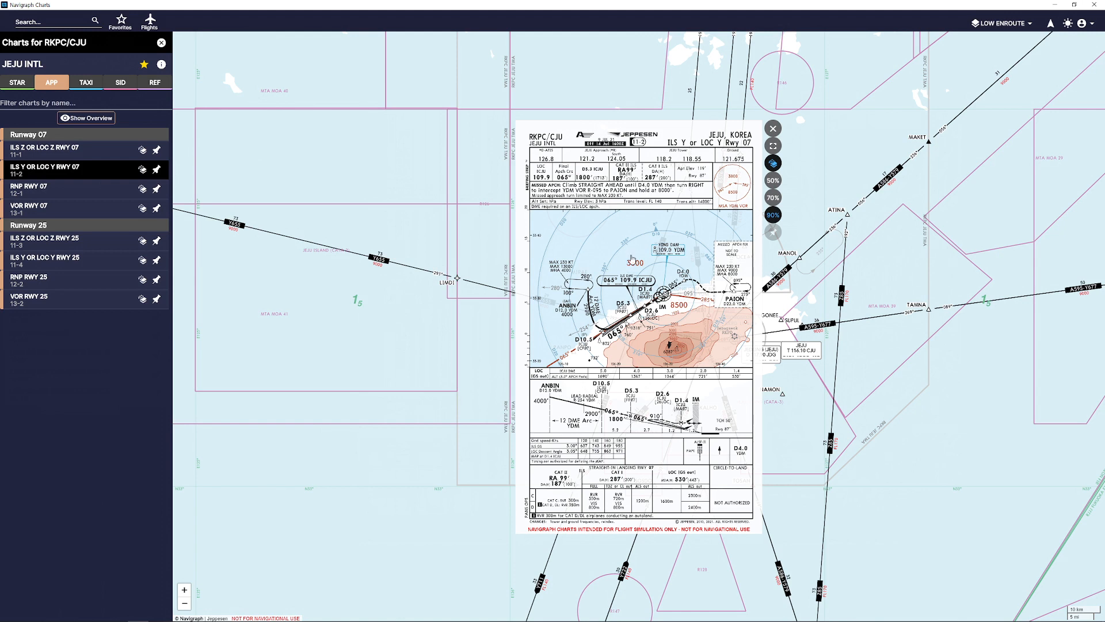
pyautogui.click(771, 128)
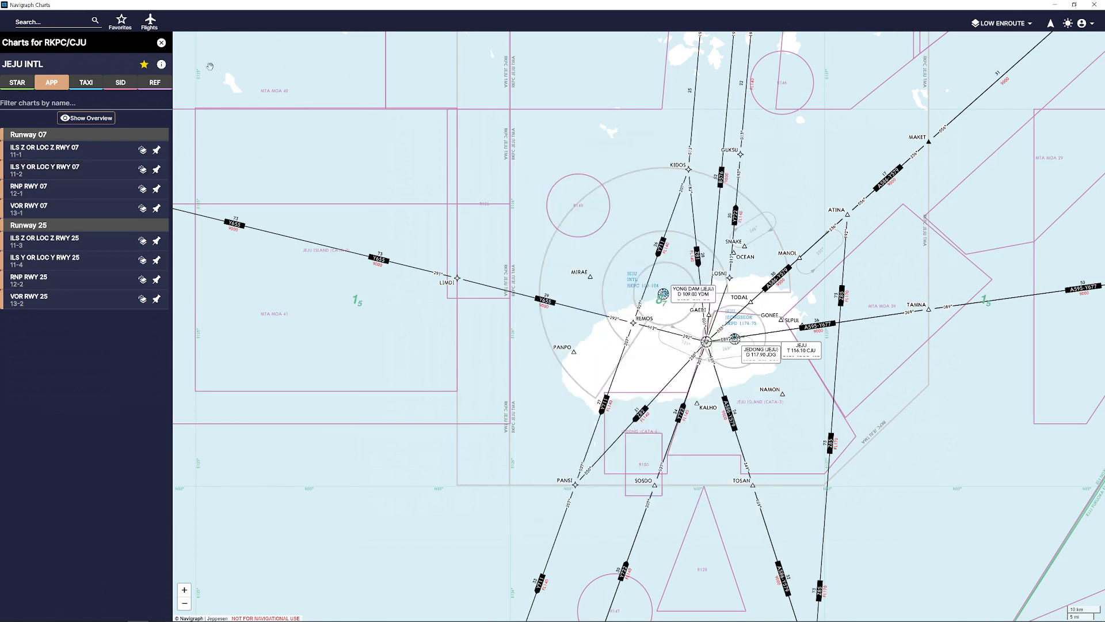
pyautogui.click(165, 46)
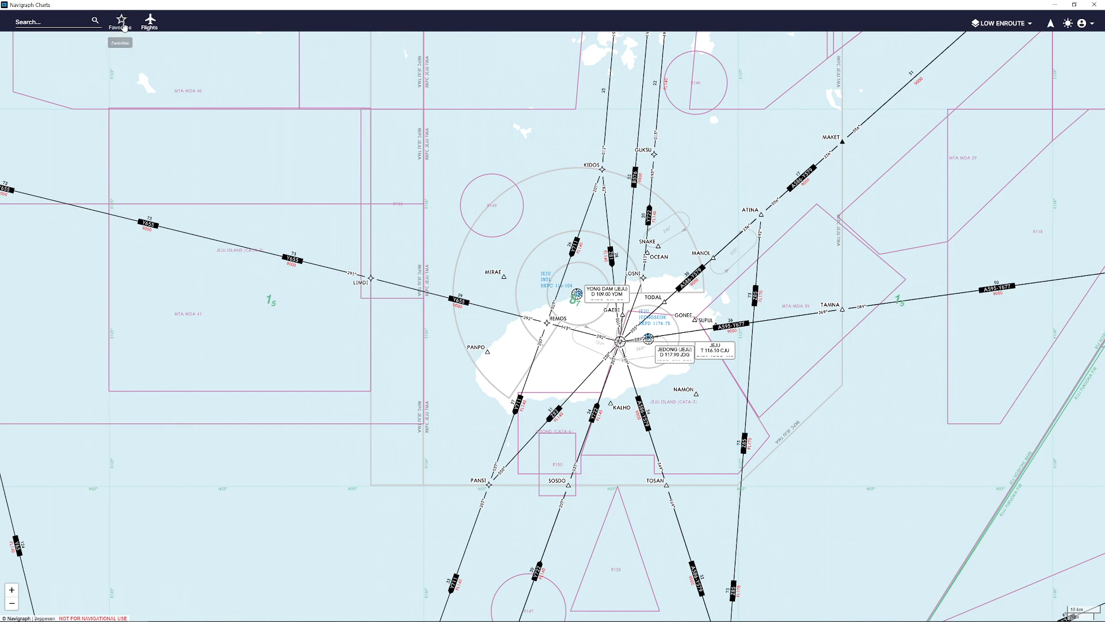
# Open the saved flights and look through the whole list
pyautogui.click(150, 28)
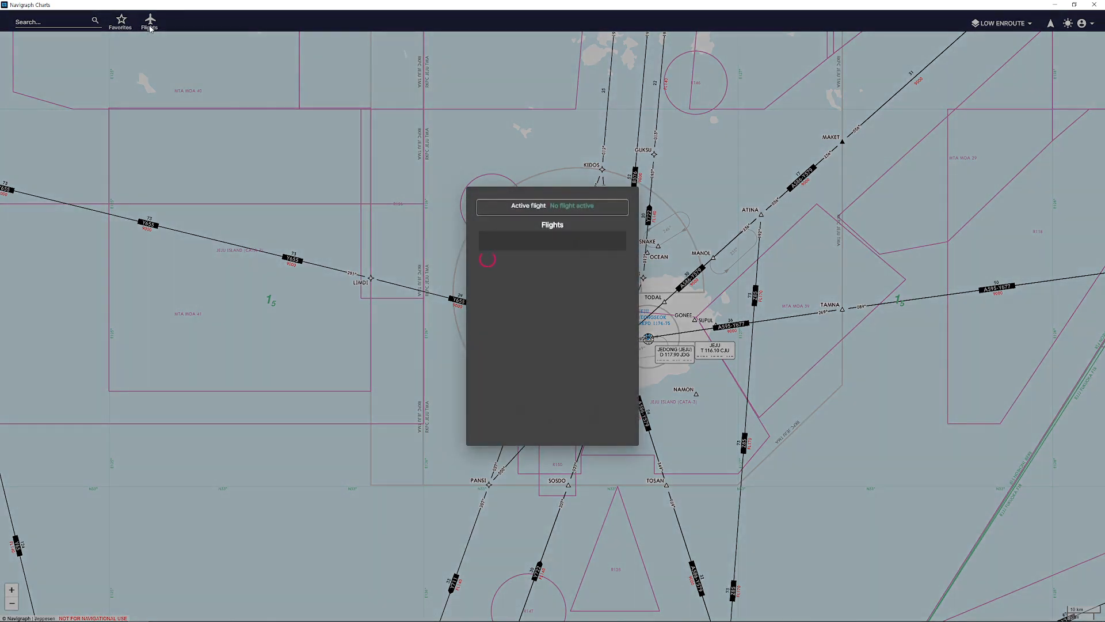
pyautogui.scroll(-5, 528, 278)
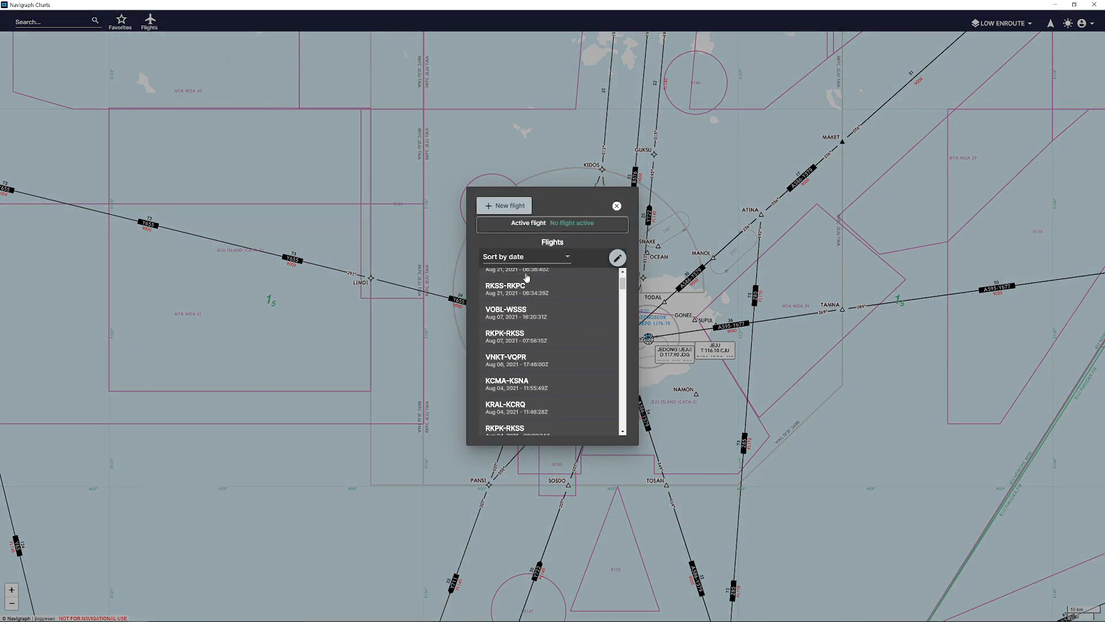
pyautogui.scroll(5, 528, 277)
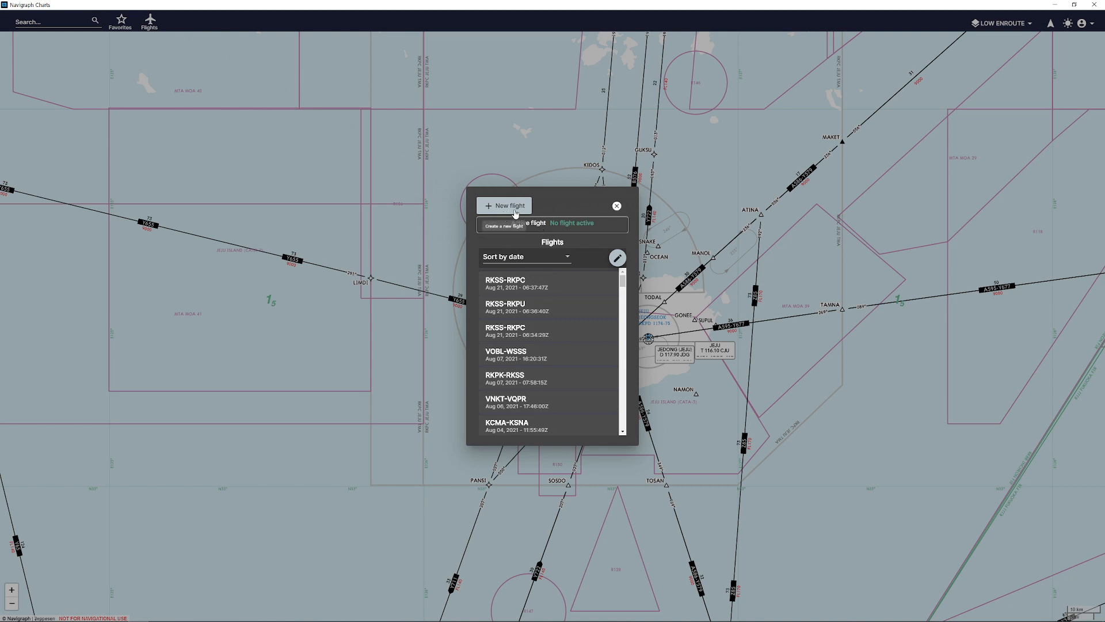
pyautogui.moveTo(623, 280); pyautogui.dragTo(623, 398)
pyautogui.moveTo(622, 424); pyautogui.dragTo(579, 240)
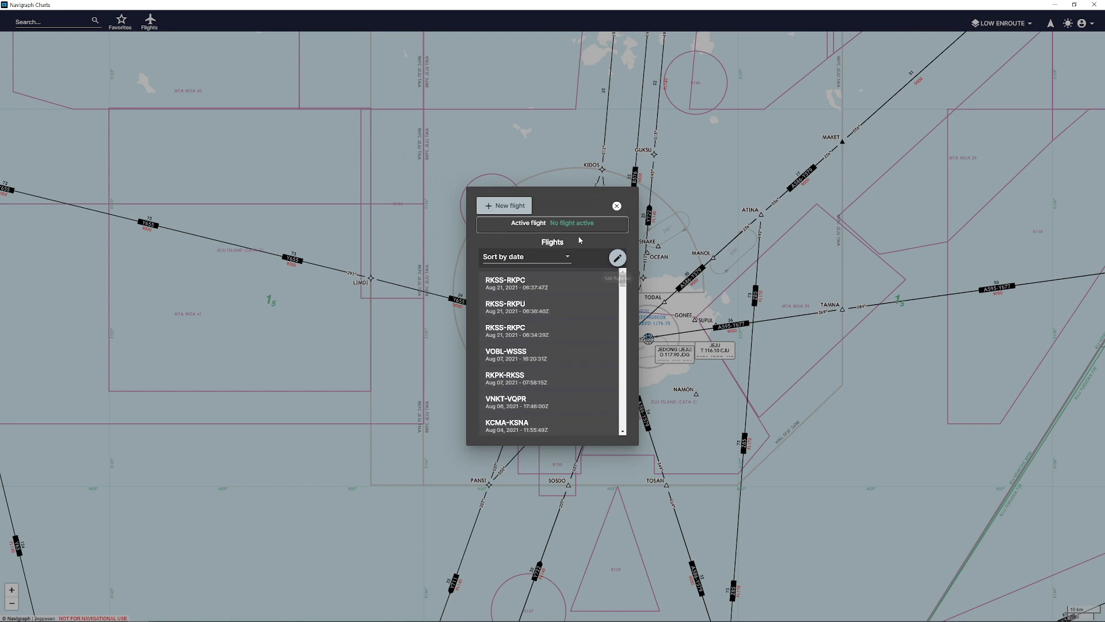
# Create a new flight by manual input with origin RKSS and destination RKPC
pyautogui.click(504, 206)
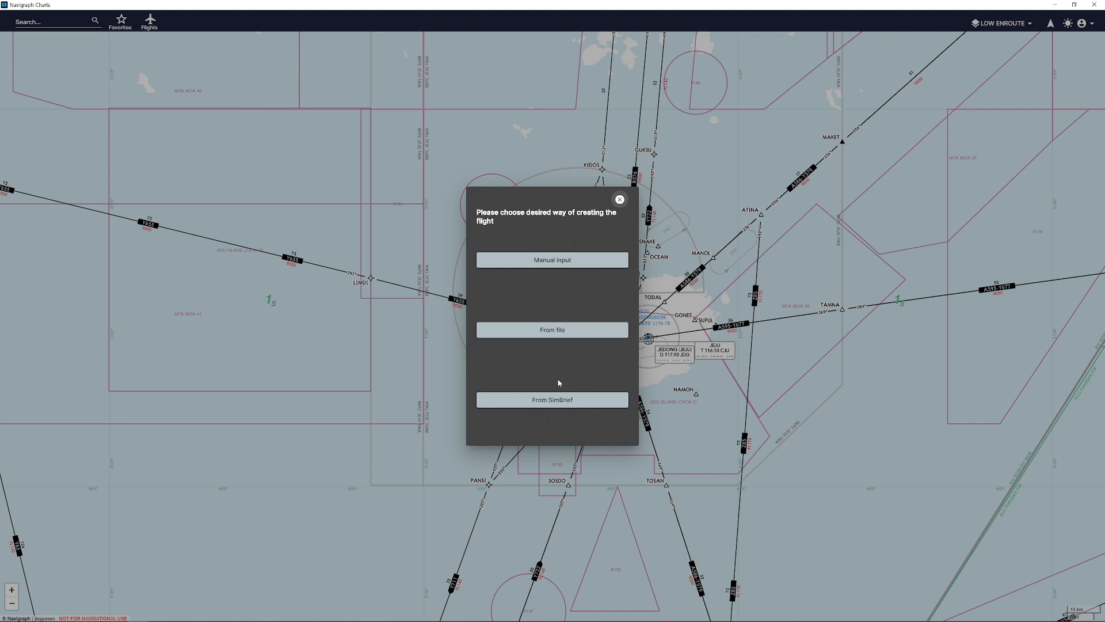
pyautogui.click(545, 265)
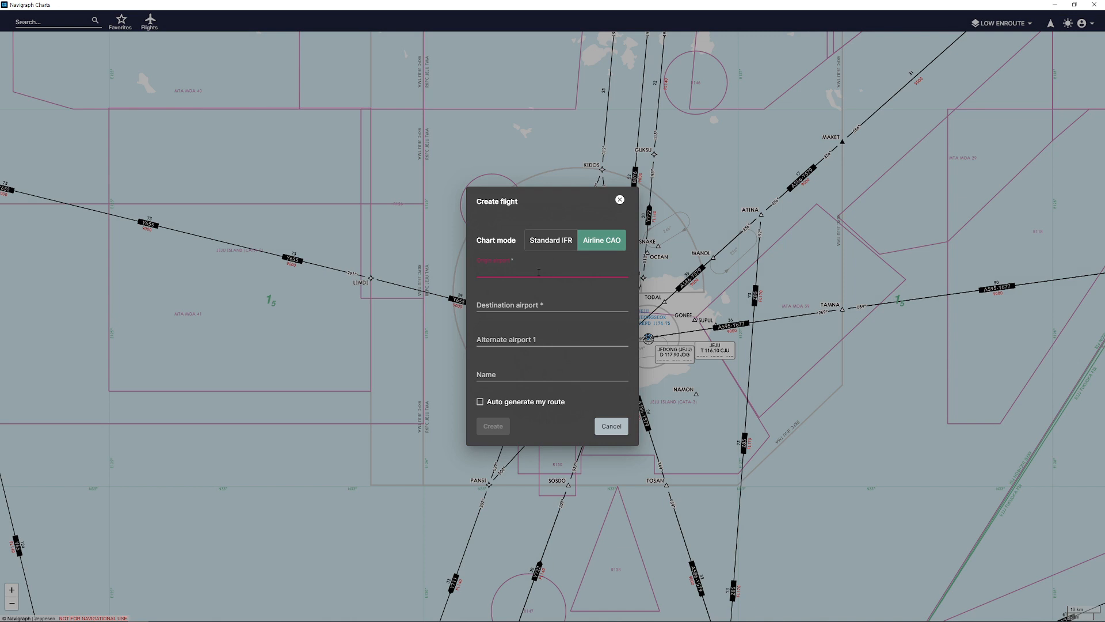
pyautogui.write('rkss')
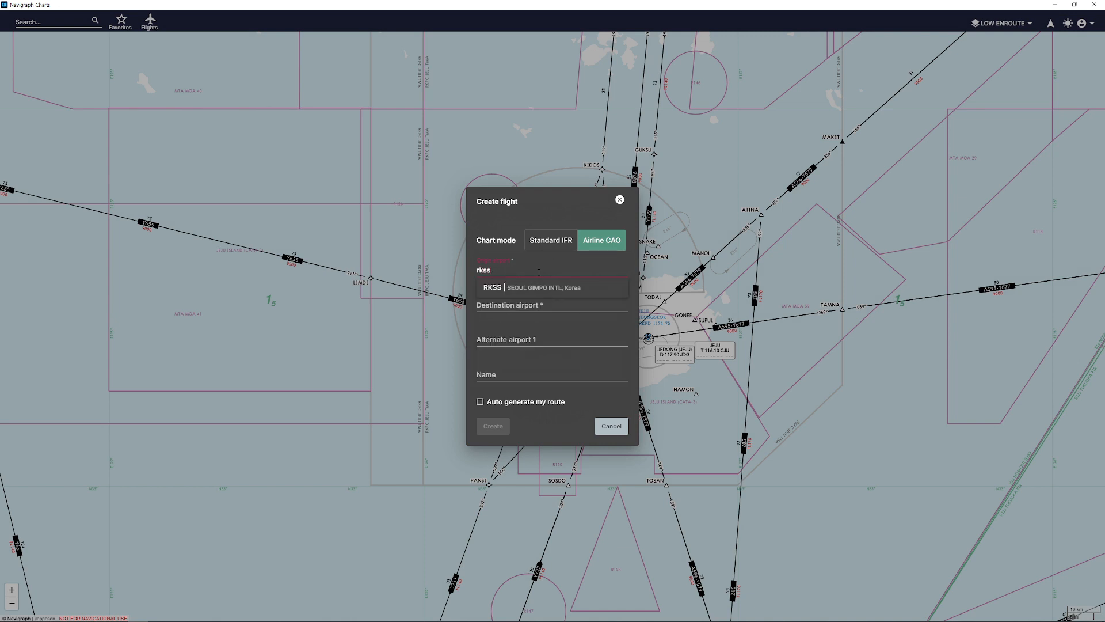
pyautogui.press('Return')
pyautogui.write('rkpc')
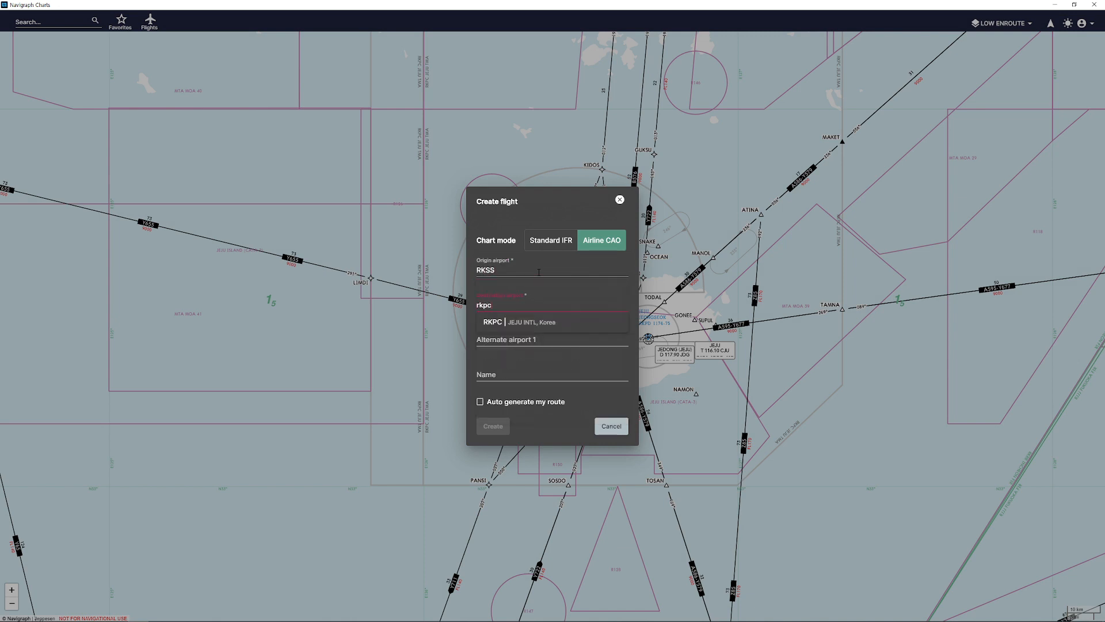
pyautogui.click(536, 319)
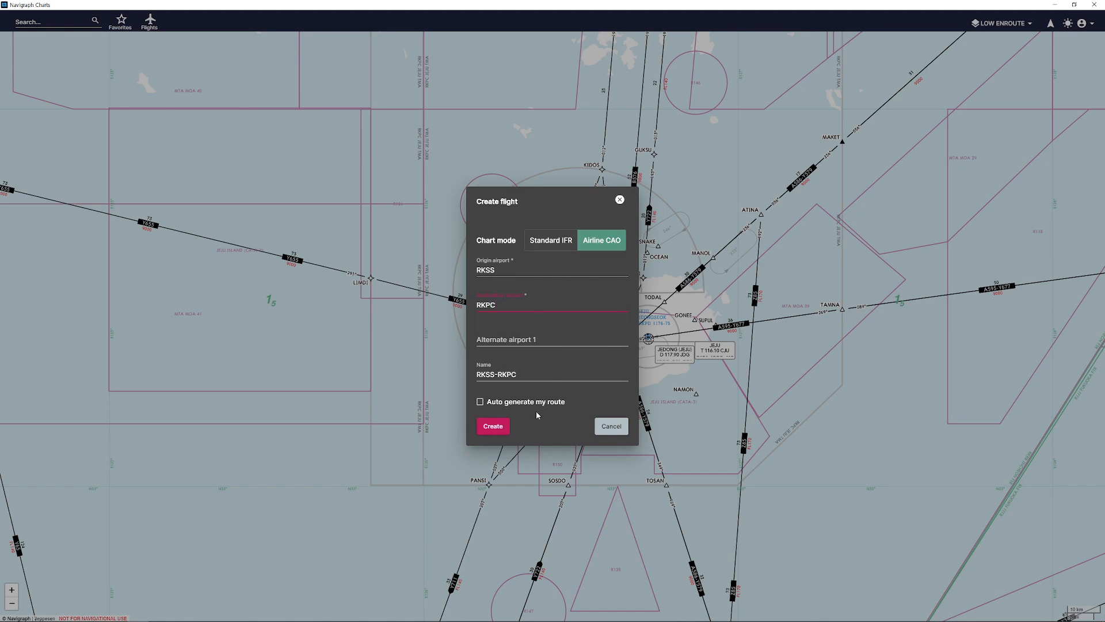
pyautogui.click(493, 426)
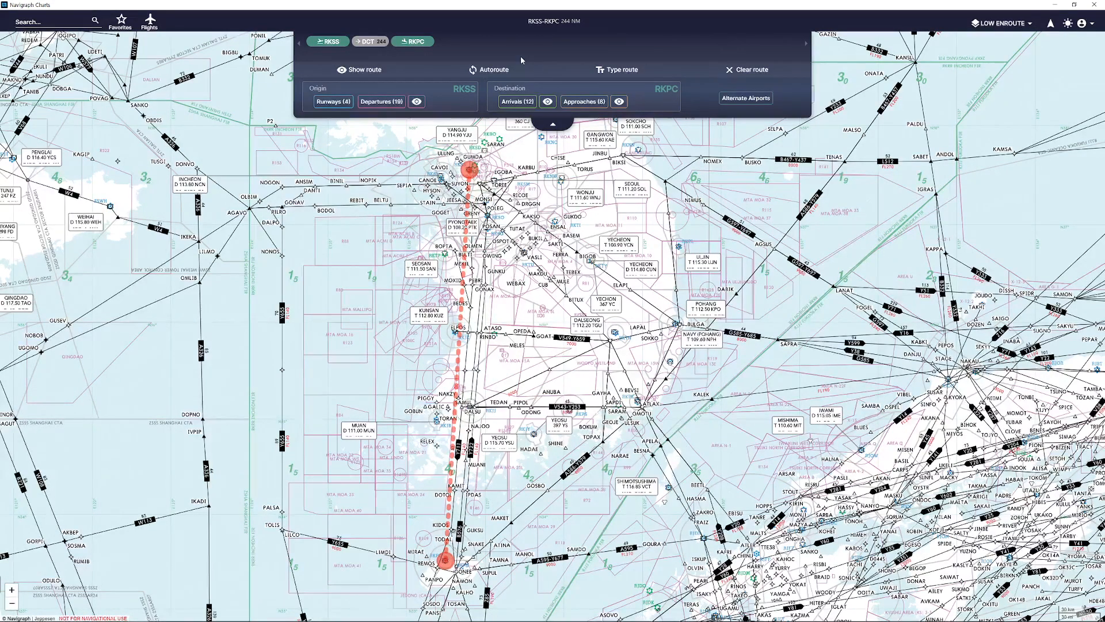
# Try RWY 32R as the departure runway at RKSS and deselect it
pyautogui.scroll(3, 442, 168)
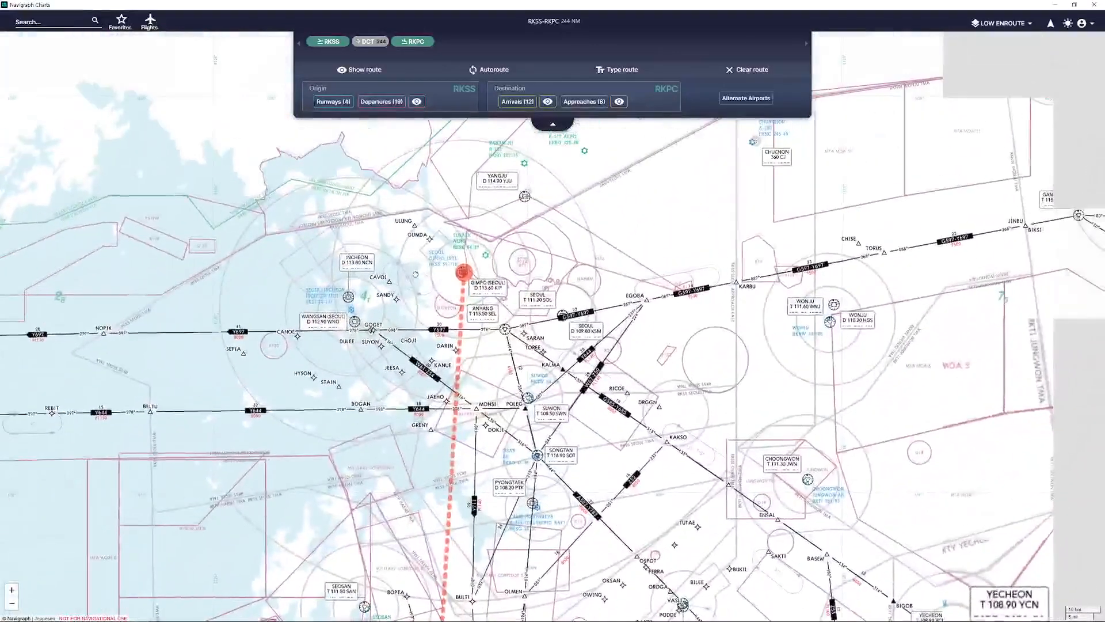
pyautogui.click(334, 101)
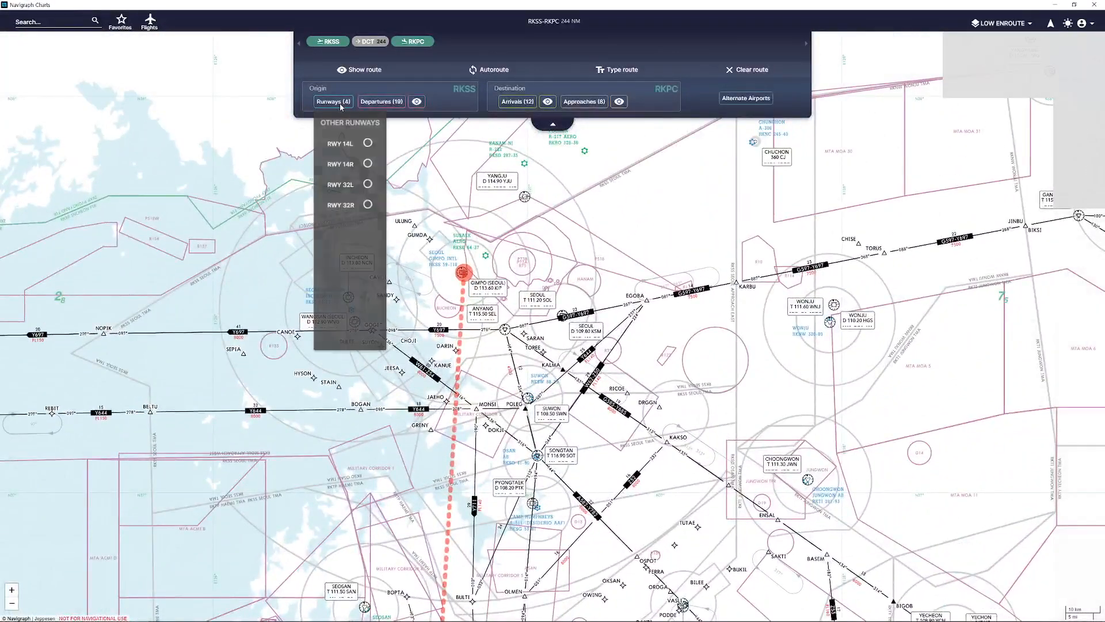
pyautogui.click(368, 206)
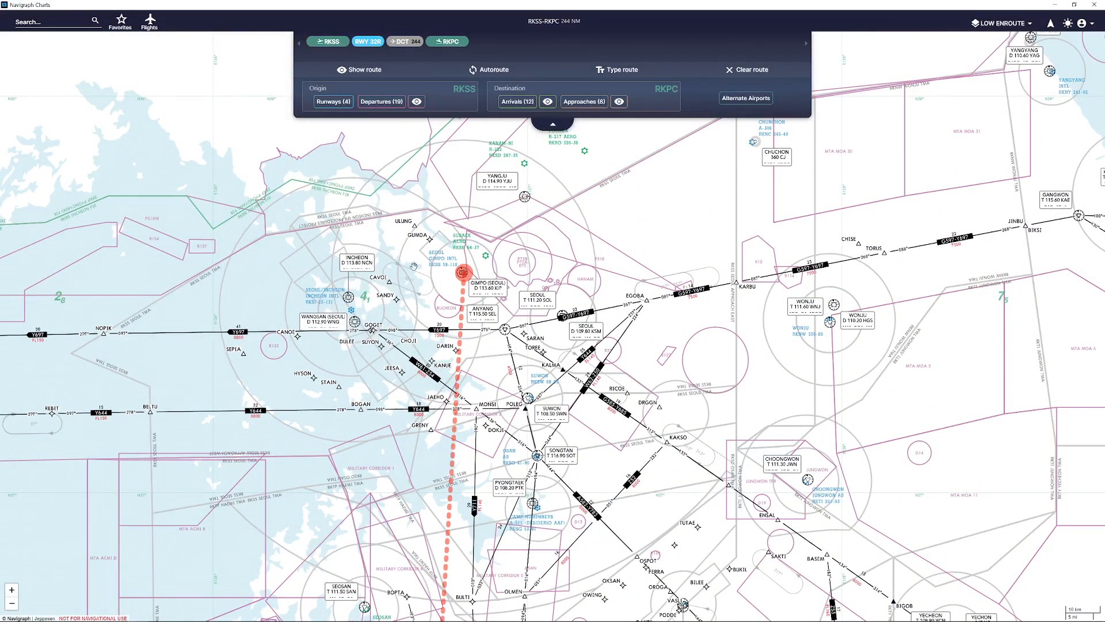
pyautogui.click(333, 101)
pyautogui.click(369, 206)
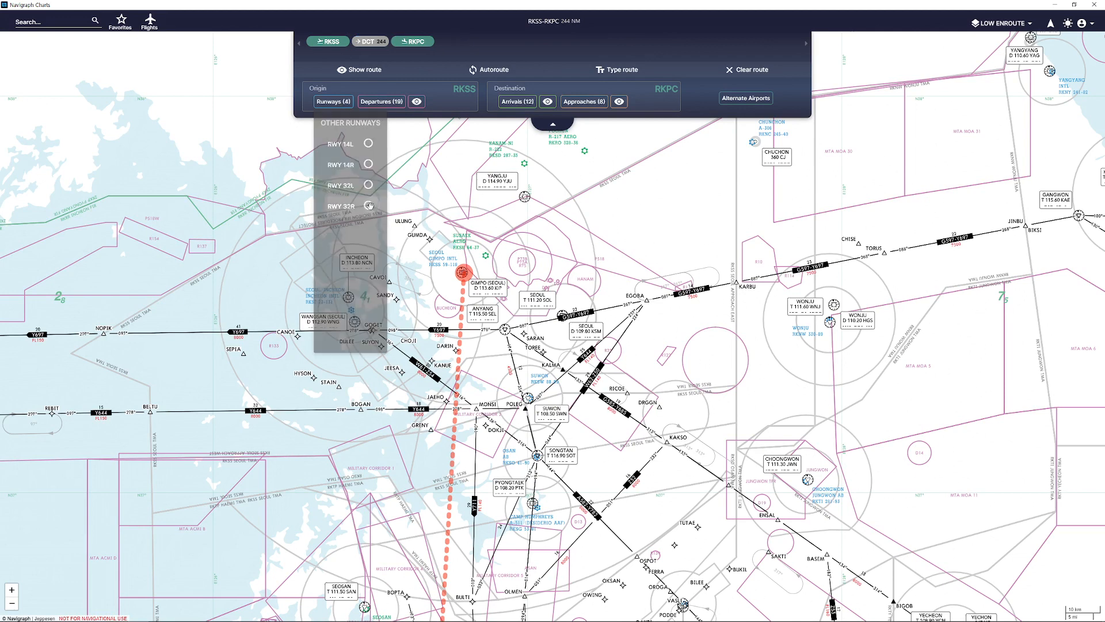
# Show the RKSS SID overview for runway RW32R and examine its departure routes on the map
pyautogui.click(417, 102)
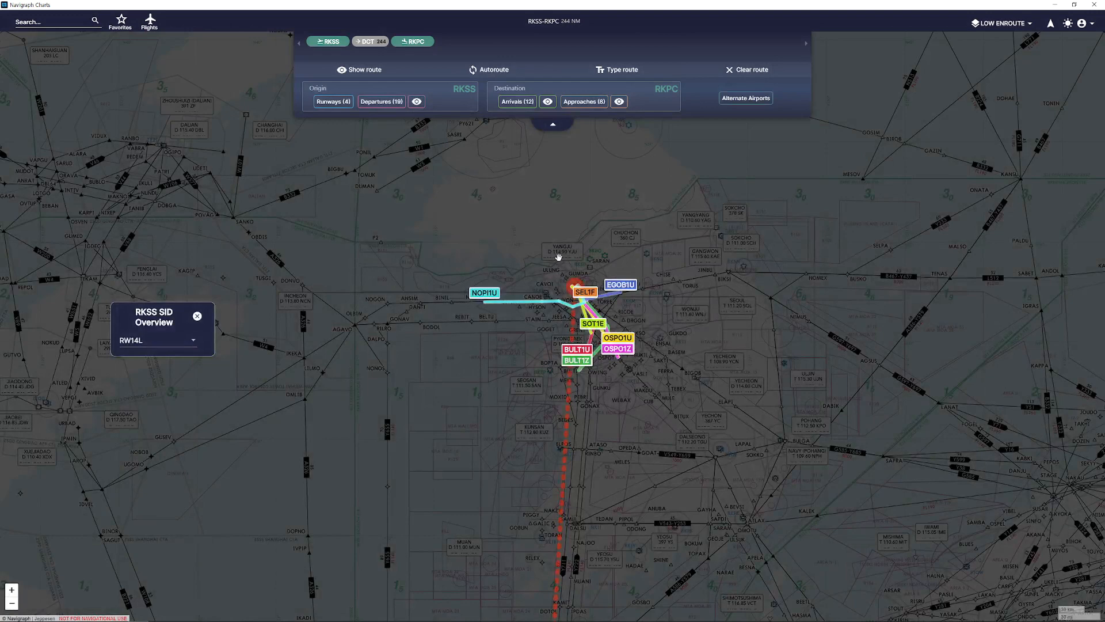
pyautogui.click(164, 339)
pyautogui.click(134, 406)
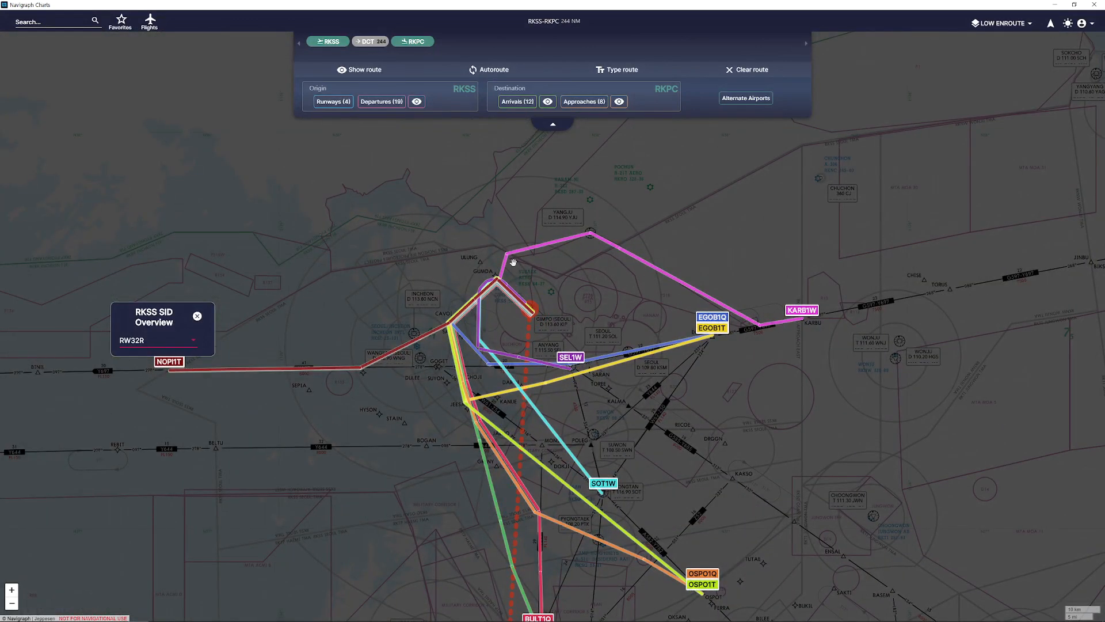
pyautogui.scroll(-3, 411, 426)
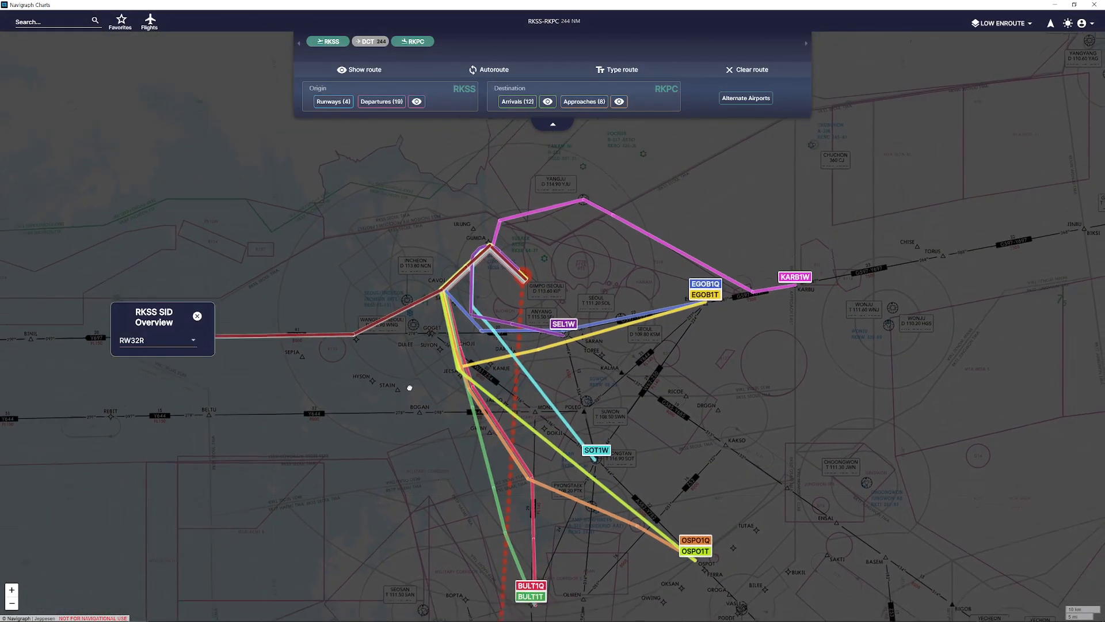
pyautogui.scroll(-2, 395, 356)
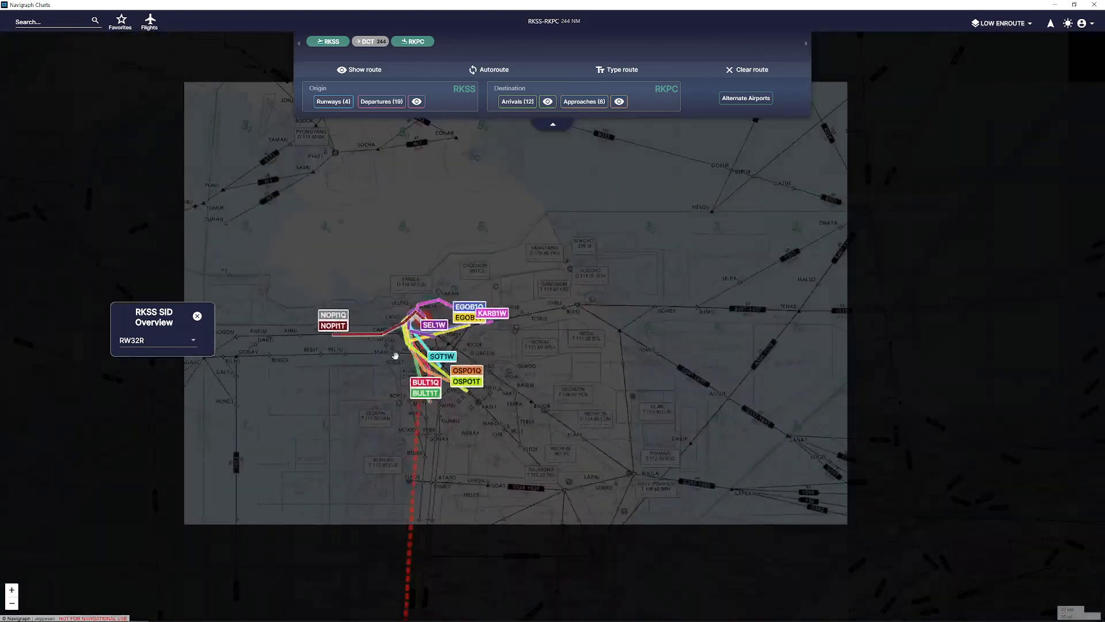
pyautogui.scroll(2, 406, 391)
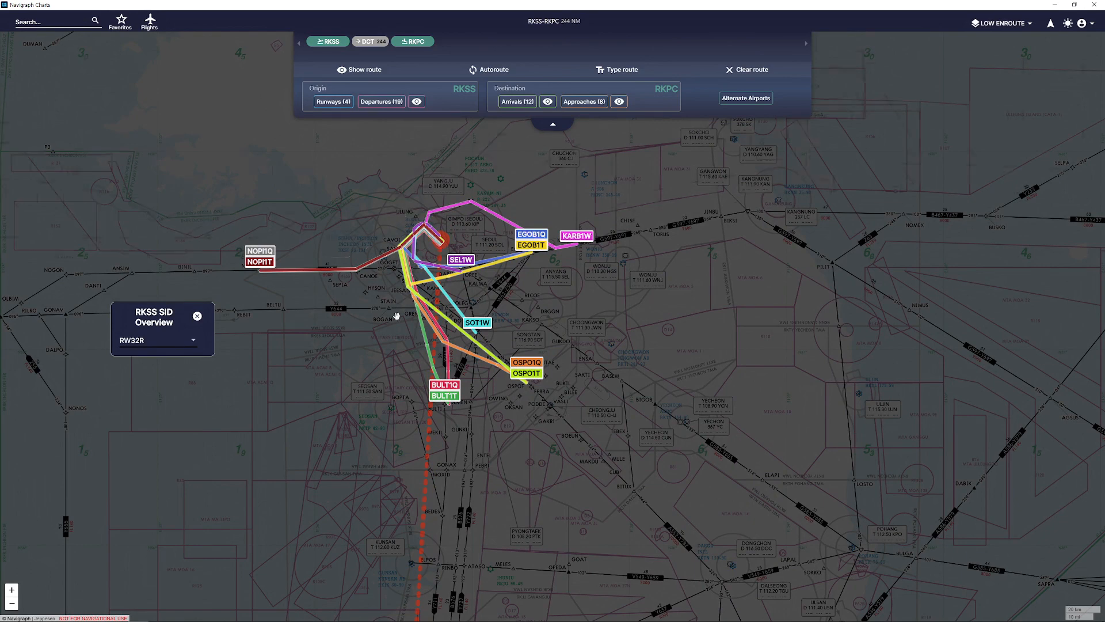
pyautogui.scroll(2, 396, 316)
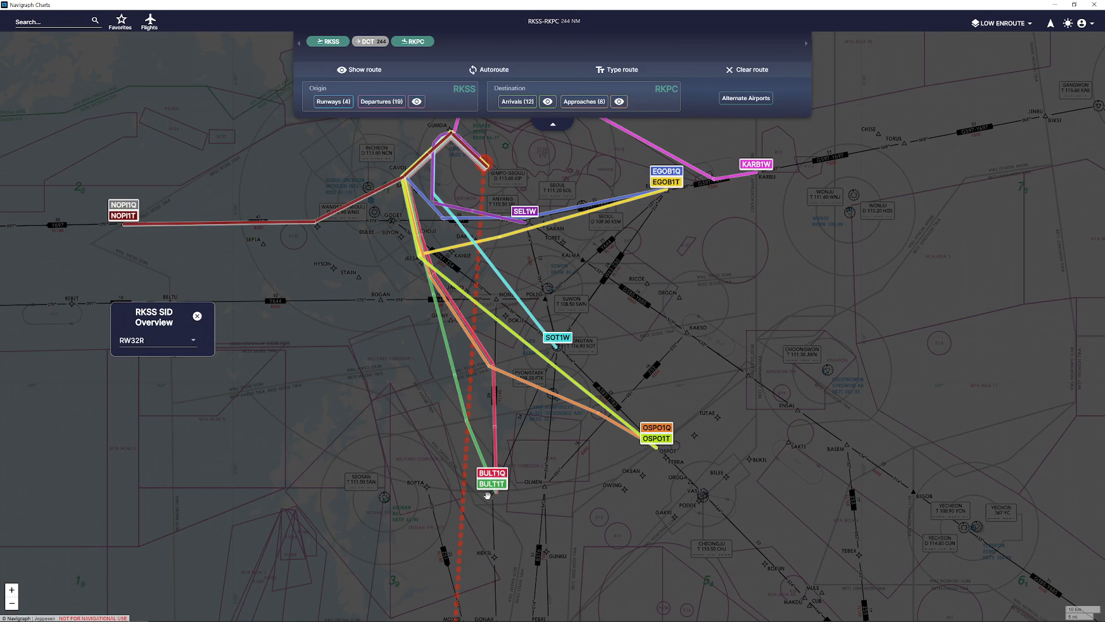
# Look through the list of all RKSS departures and set RWY 32R as the departure runway
pyautogui.click(380, 104)
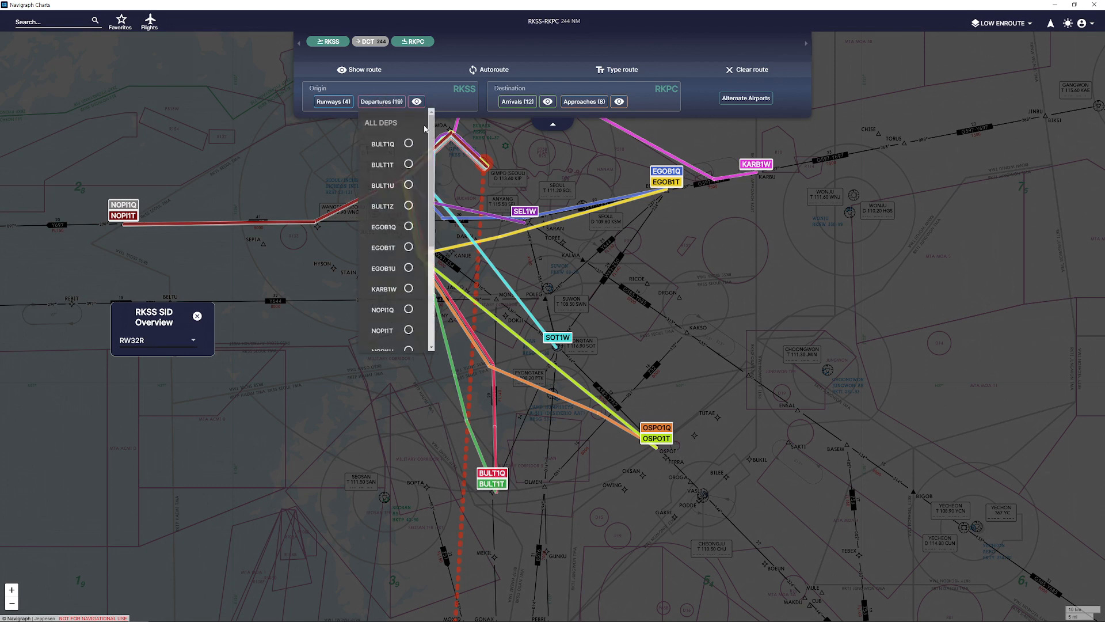
pyautogui.scroll(-1, 406, 262)
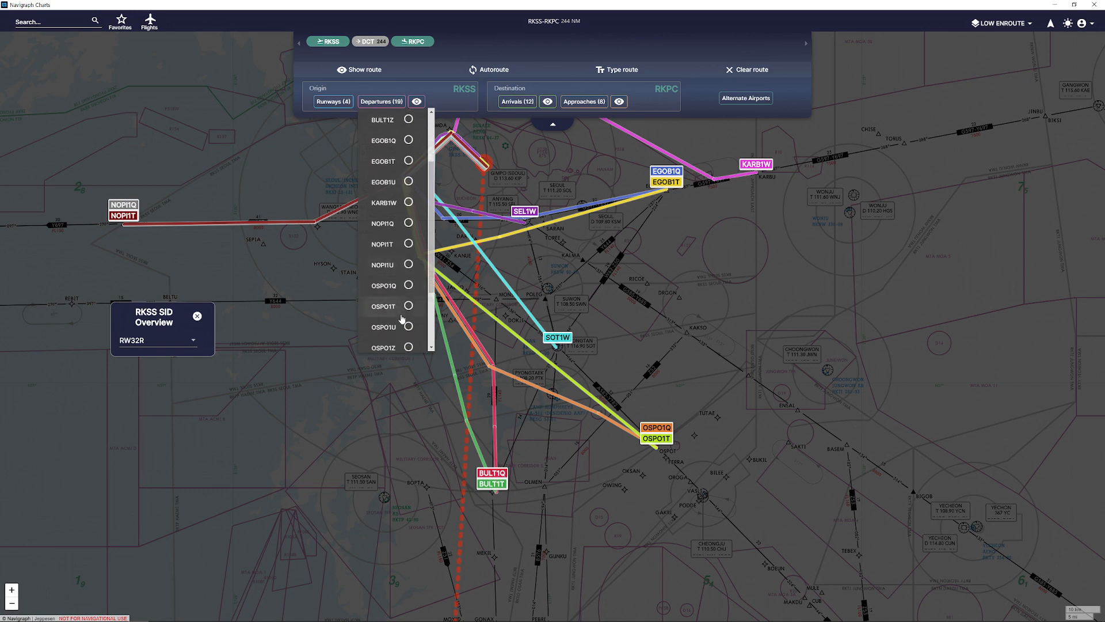
pyautogui.scroll(1, 405, 175)
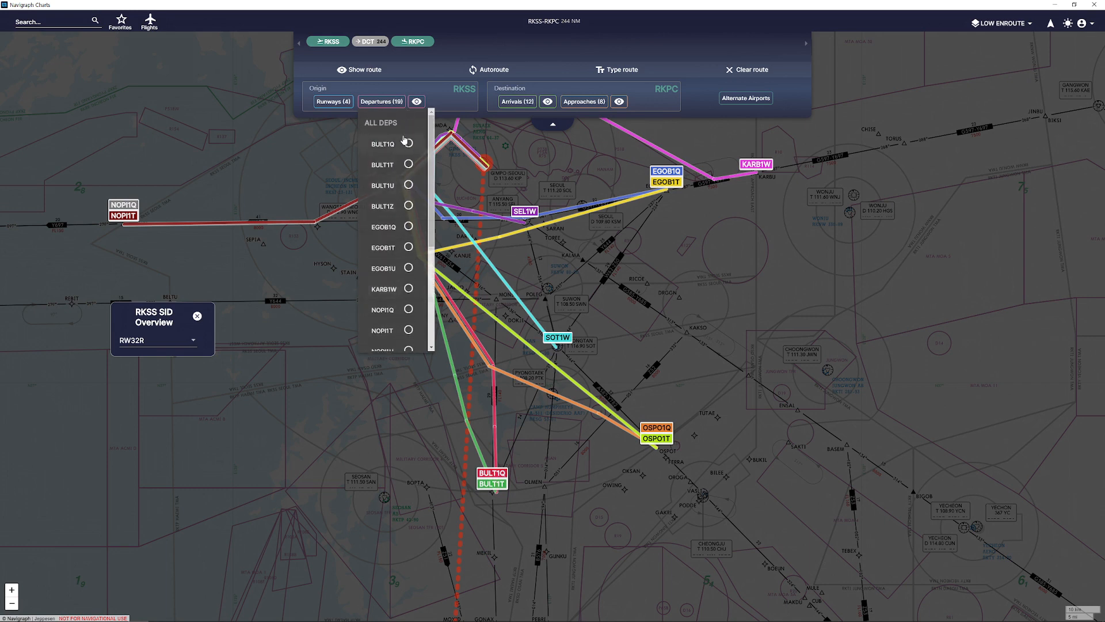
pyautogui.click(337, 103)
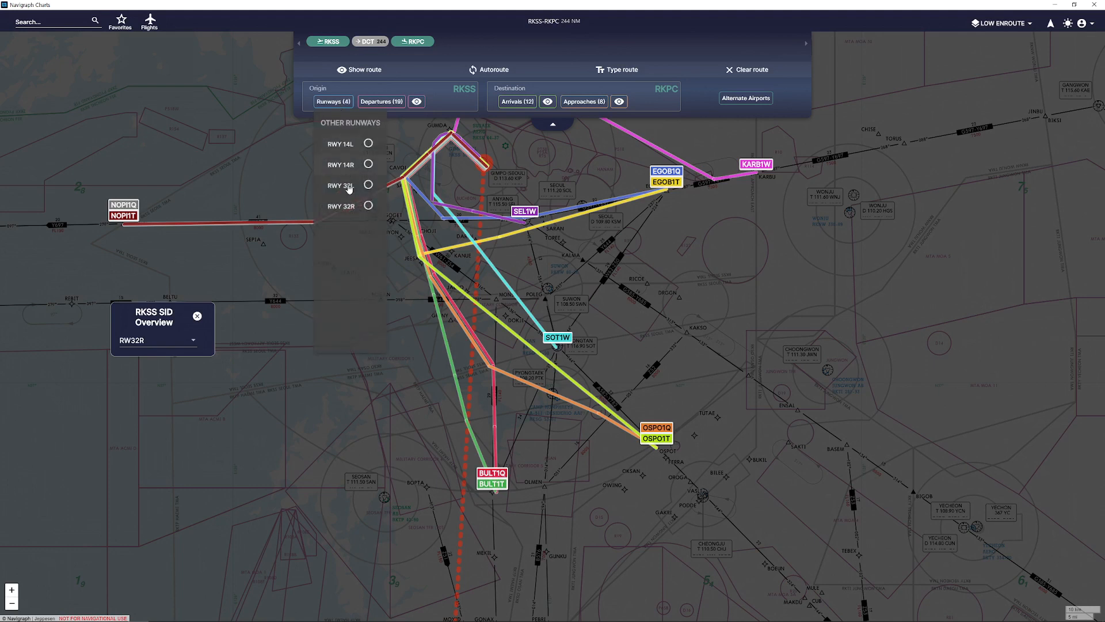
pyautogui.click(369, 206)
# Look through the RKSS departures grouped for RW32R and select BULT1T
pyautogui.click(384, 103)
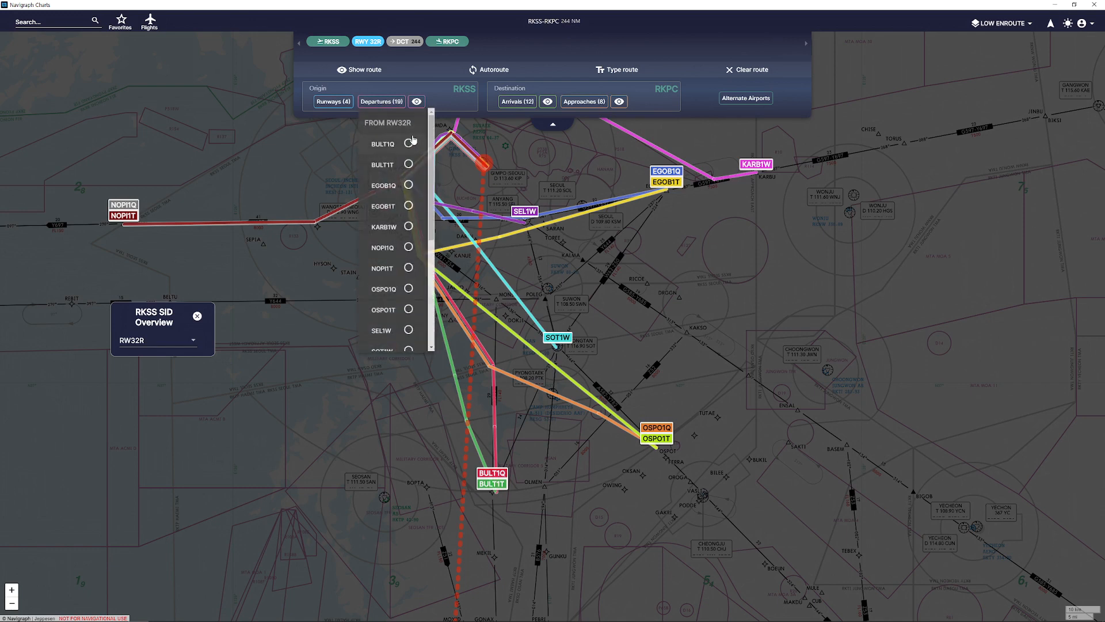
pyautogui.moveTo(432, 124); pyautogui.dragTo(434, 267)
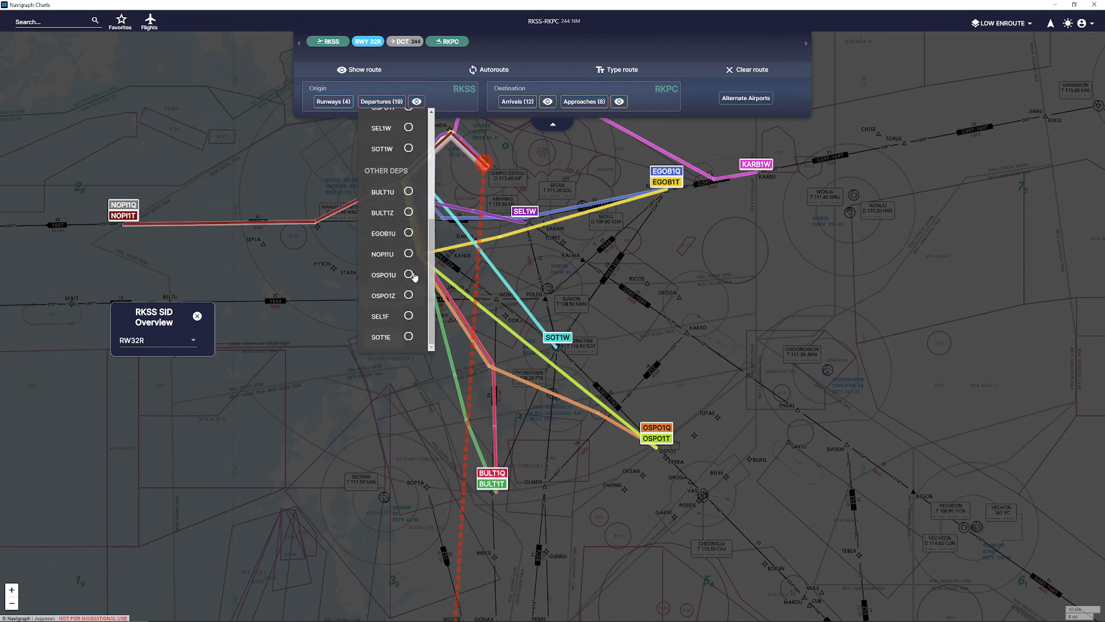
pyautogui.moveTo(432, 242); pyautogui.dragTo(434, 138)
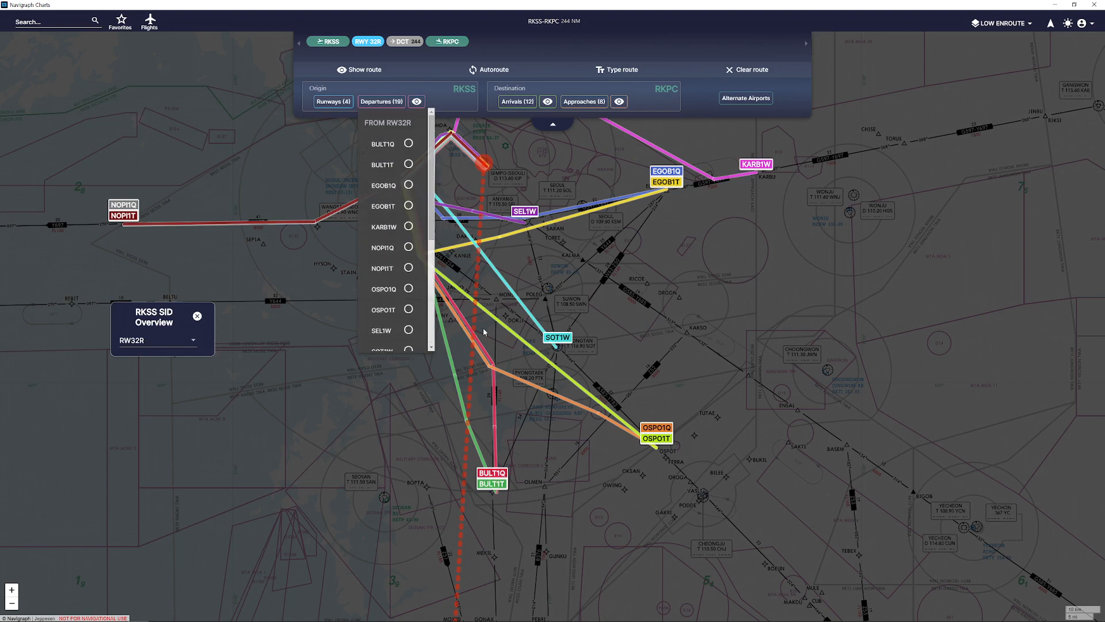
pyautogui.click(408, 165)
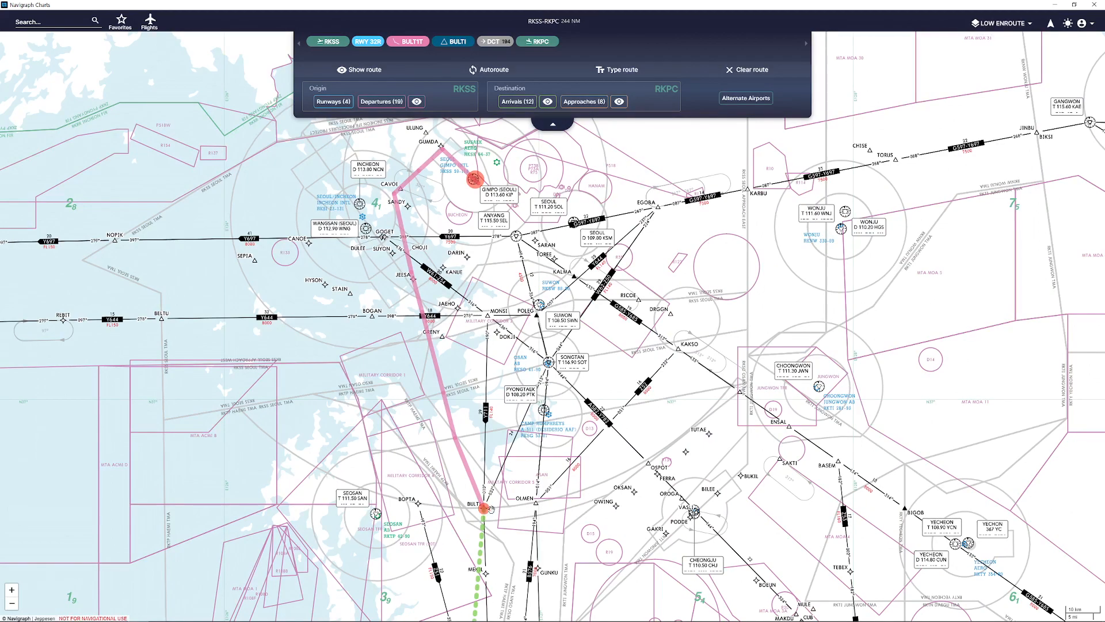
# Show the RKPC STAR overview for RW07 and examine its arrival routes on the map
pyautogui.moveTo(529, 538); pyautogui.dragTo(505, 349)
pyautogui.scroll(-1, 504, 349)
pyautogui.moveTo(502, 490); pyautogui.dragTo(512, 316)
pyautogui.scroll(1, 433, 278)
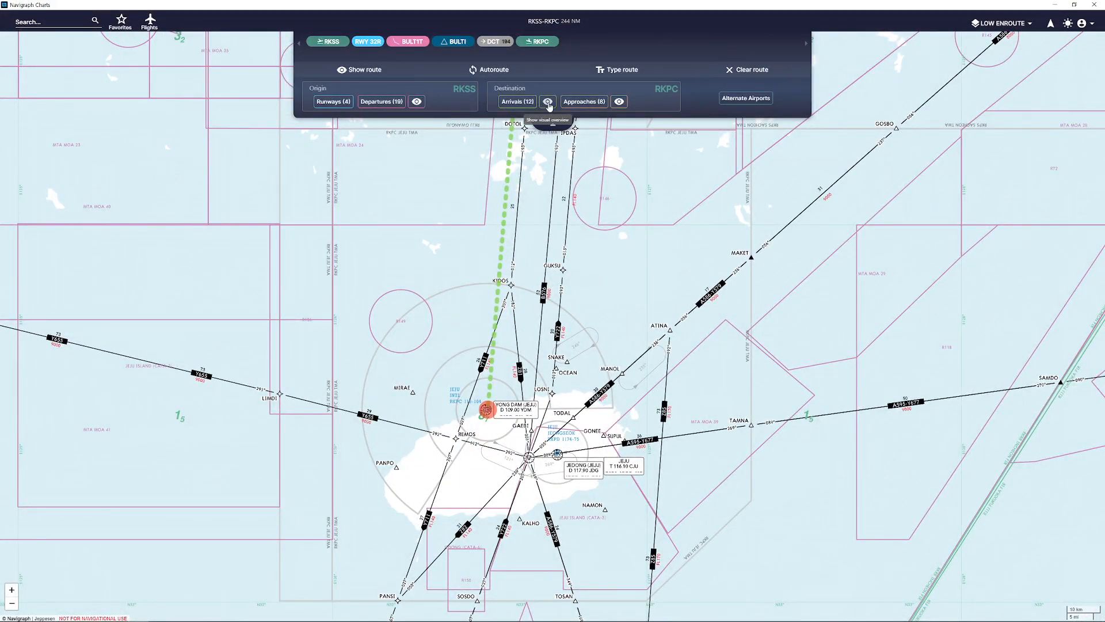
pyautogui.click(548, 101)
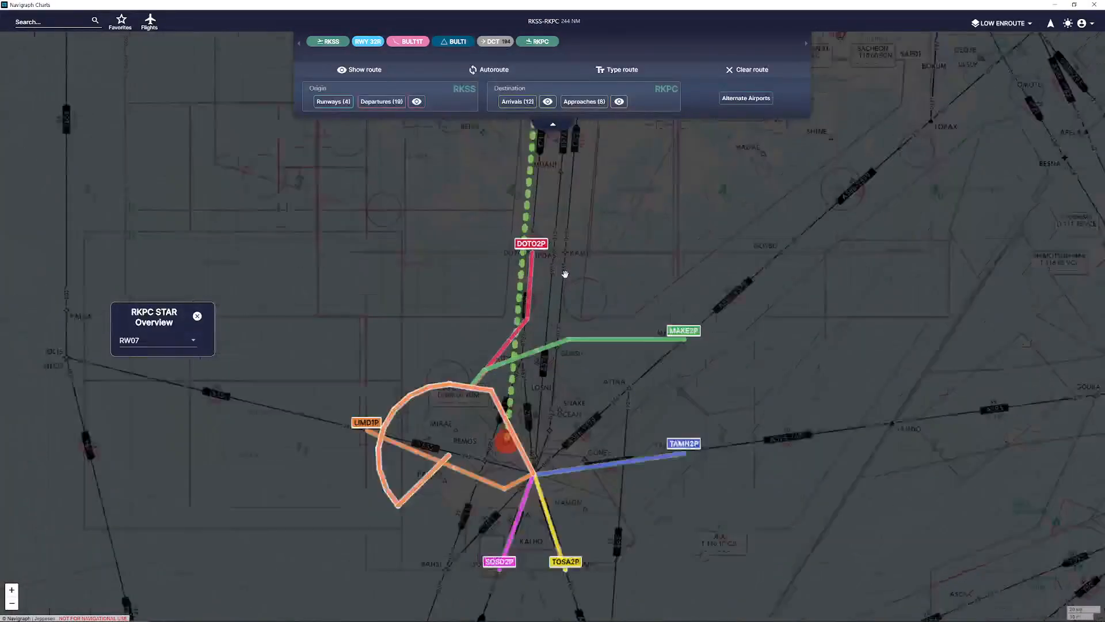
pyautogui.scroll(1, 565, 274)
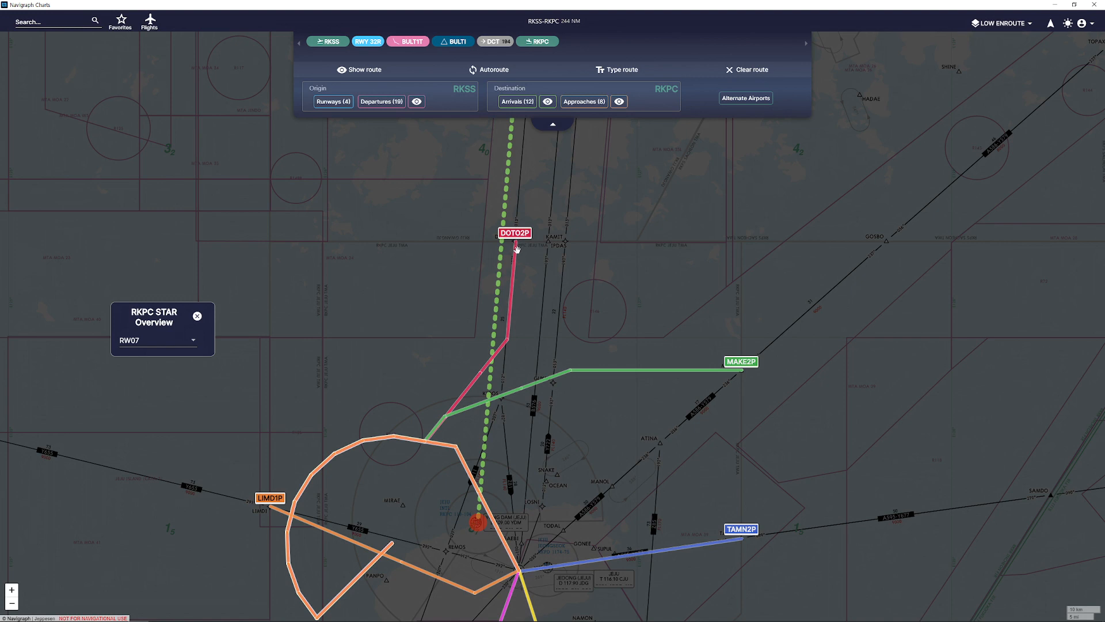
pyautogui.moveTo(444, 386); pyautogui.dragTo(454, 300)
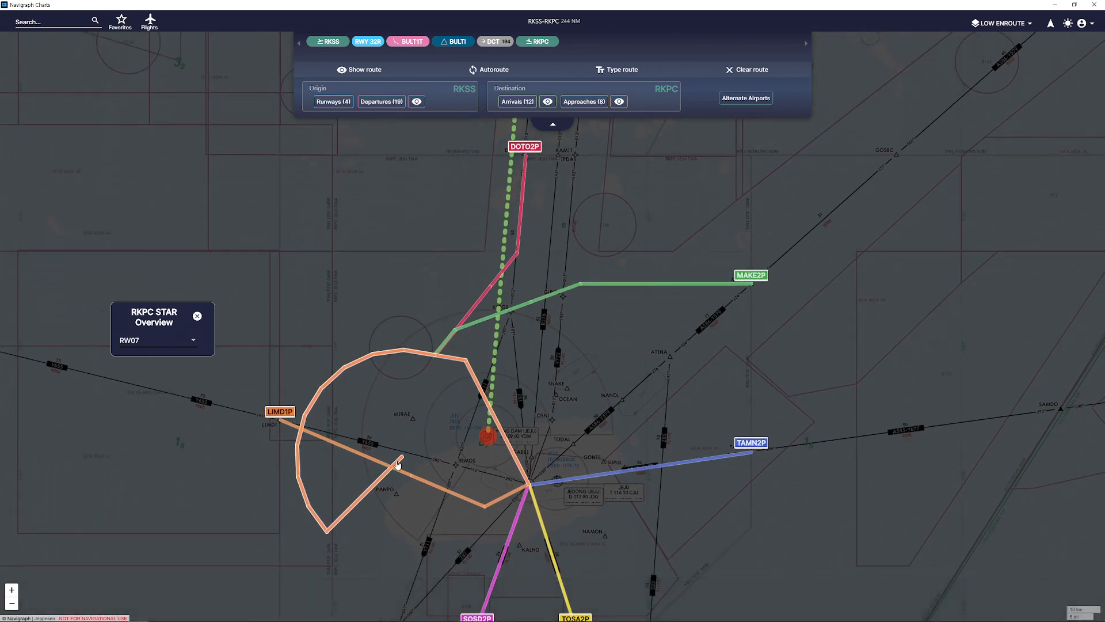
# Select the DOTO2P arrival for RKPC and view its path on the map
pyautogui.click(518, 106)
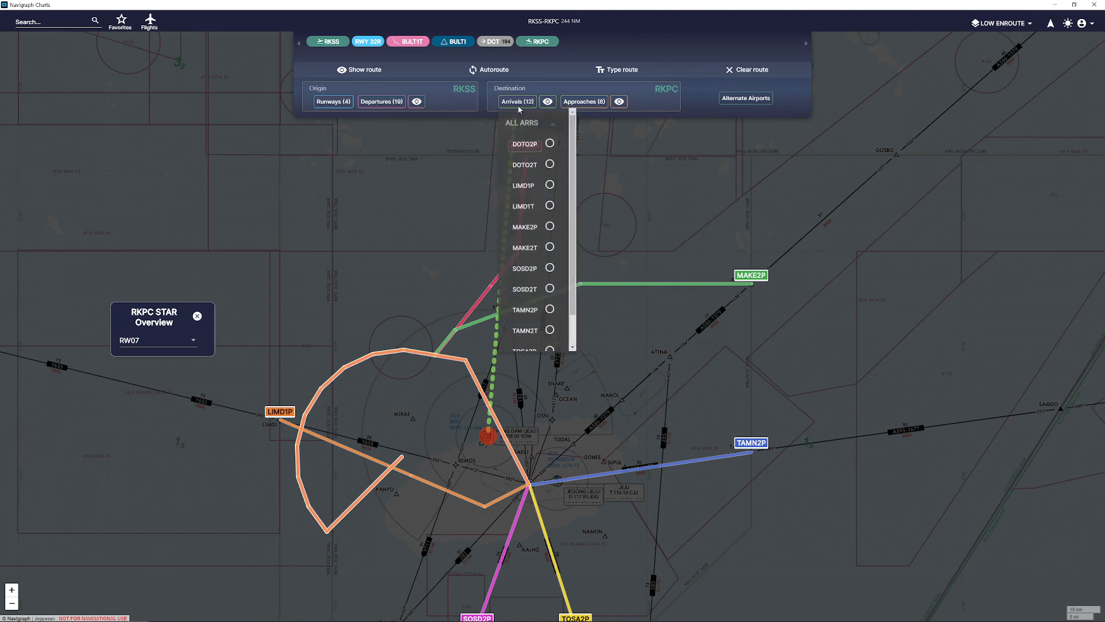
pyautogui.click(551, 144)
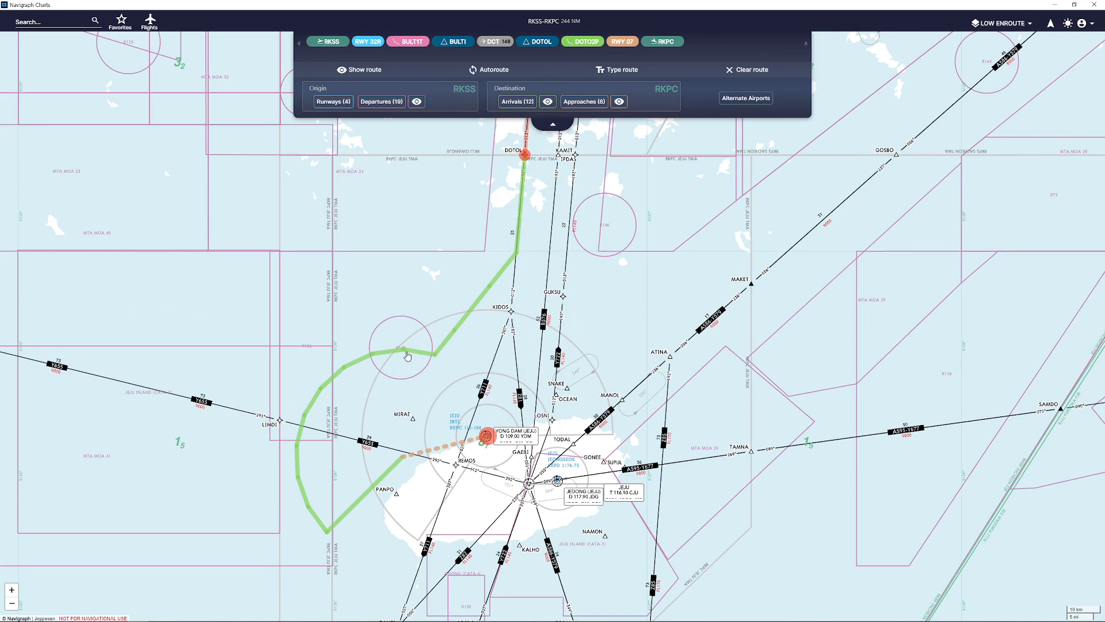
pyautogui.moveTo(375, 447); pyautogui.dragTo(413, 341)
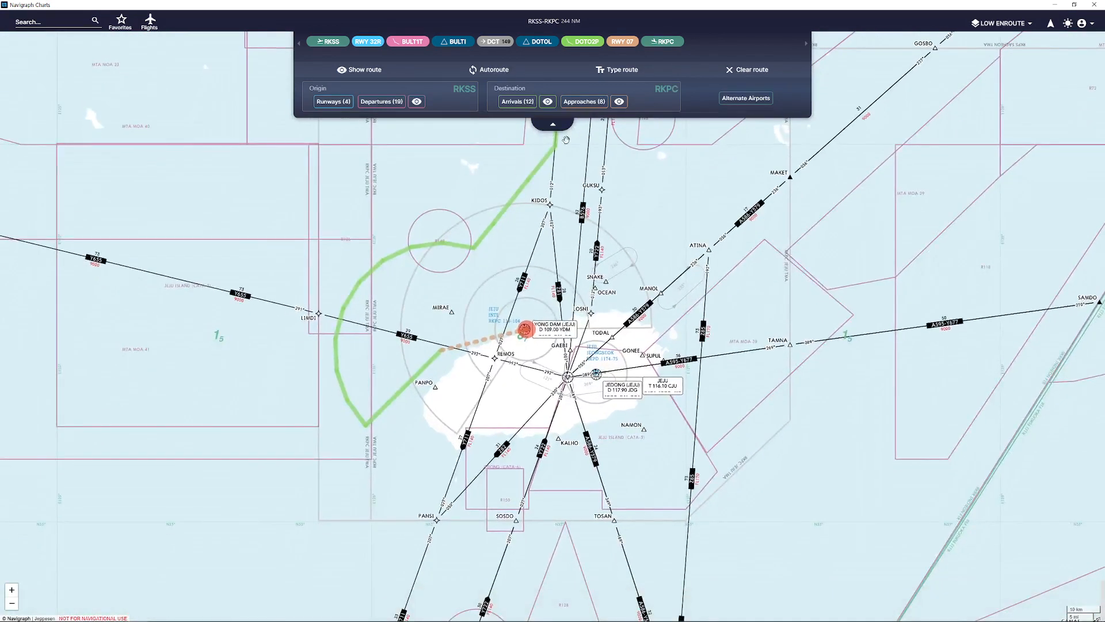
# Show the RKPC approach overview for RW07 and select the ILS Z RWY 07 (YUMIN) approach
pyautogui.click(619, 102)
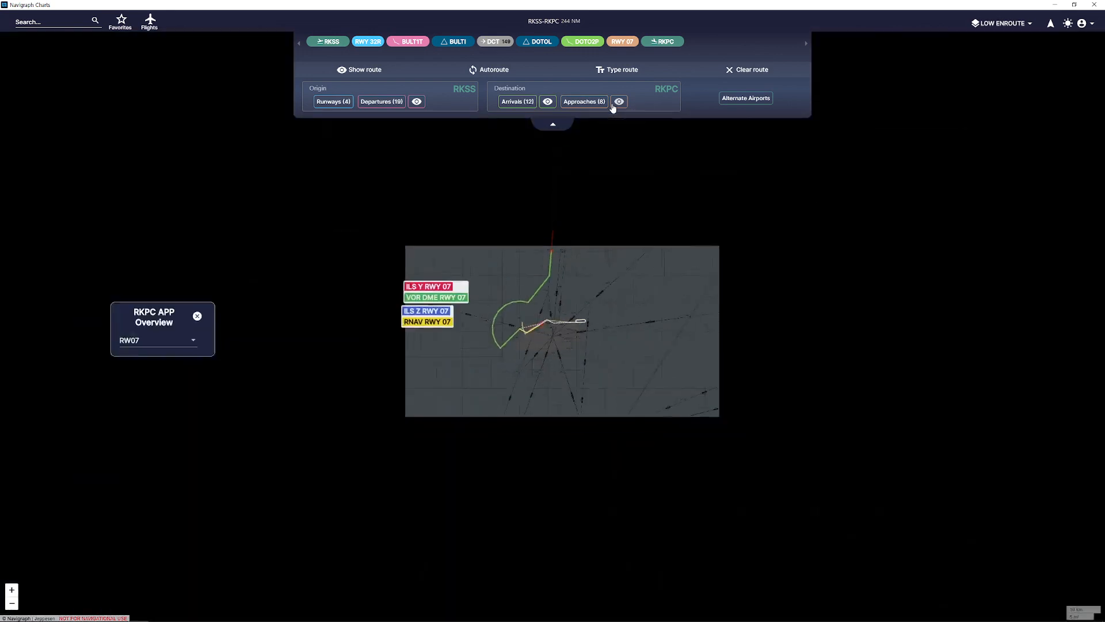
pyautogui.scroll(5, 518, 358)
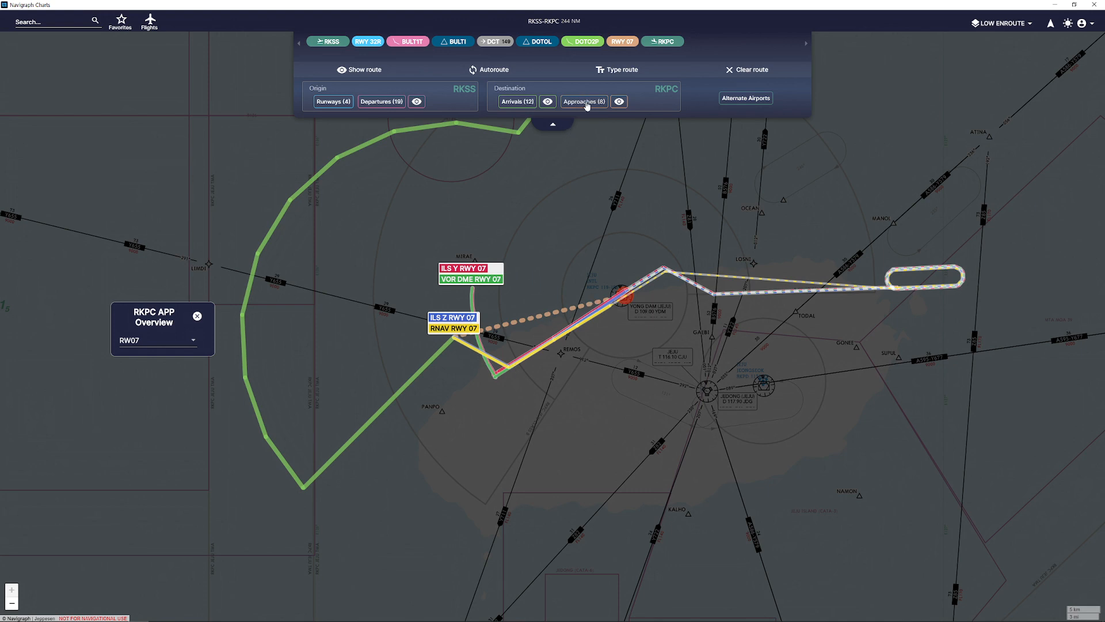
pyautogui.click(585, 103)
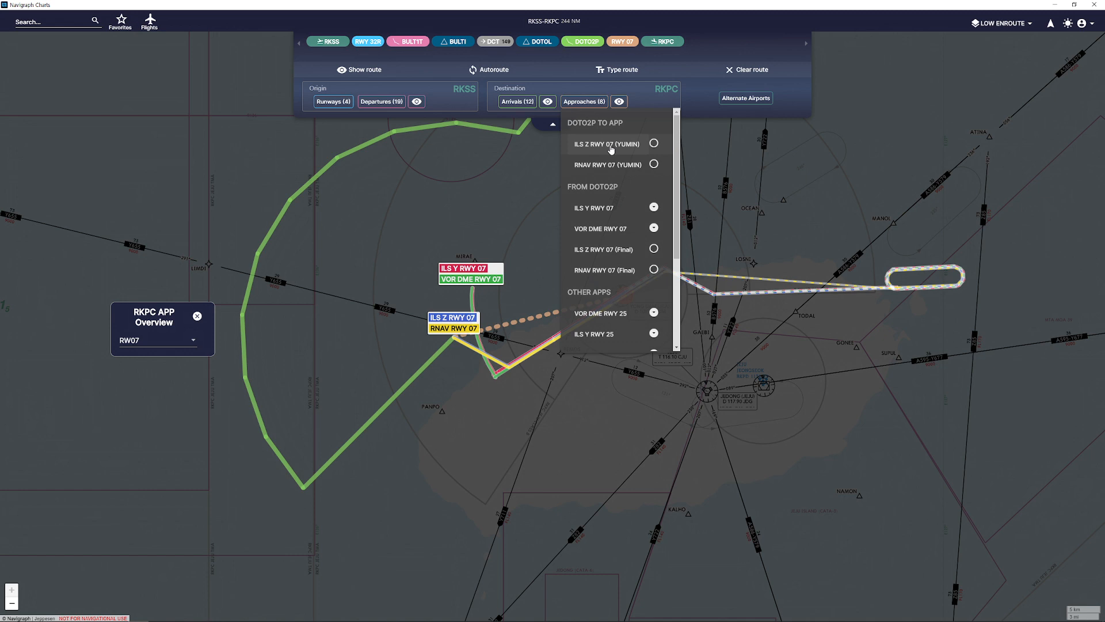
pyautogui.click(654, 144)
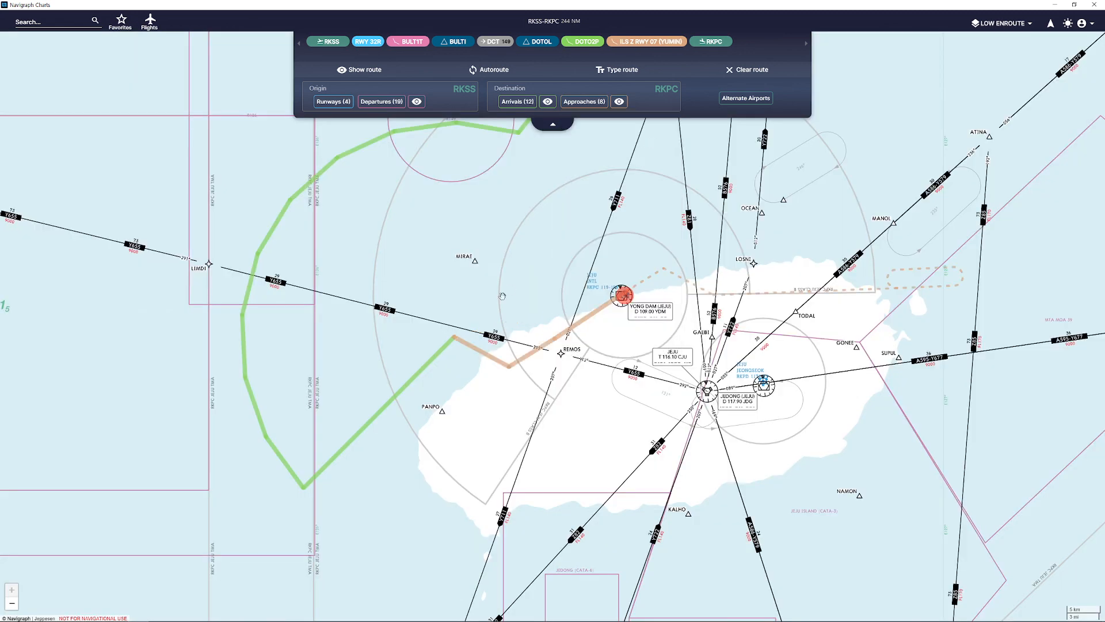
# Edit the route text to replace the DCT leg between BULTI and DOTOL with airway Y711, and save it
pyautogui.scroll(-5, 502, 296)
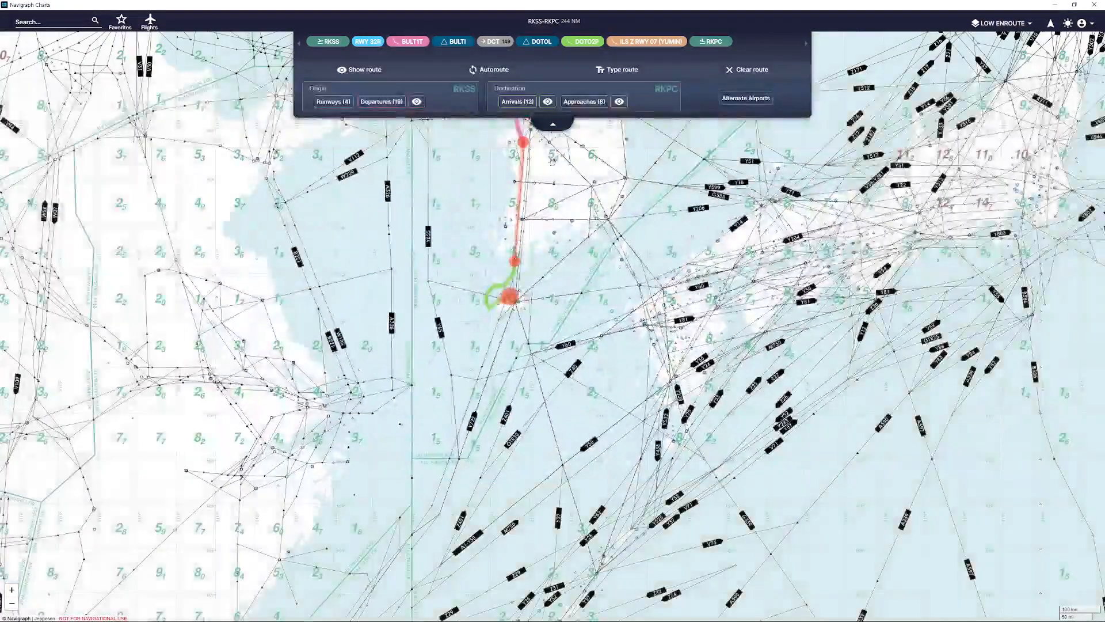
pyautogui.moveTo(542, 138); pyautogui.dragTo(532, 271)
pyautogui.scroll(1, 532, 271)
pyautogui.moveTo(501, 194); pyautogui.dragTo(509, 161)
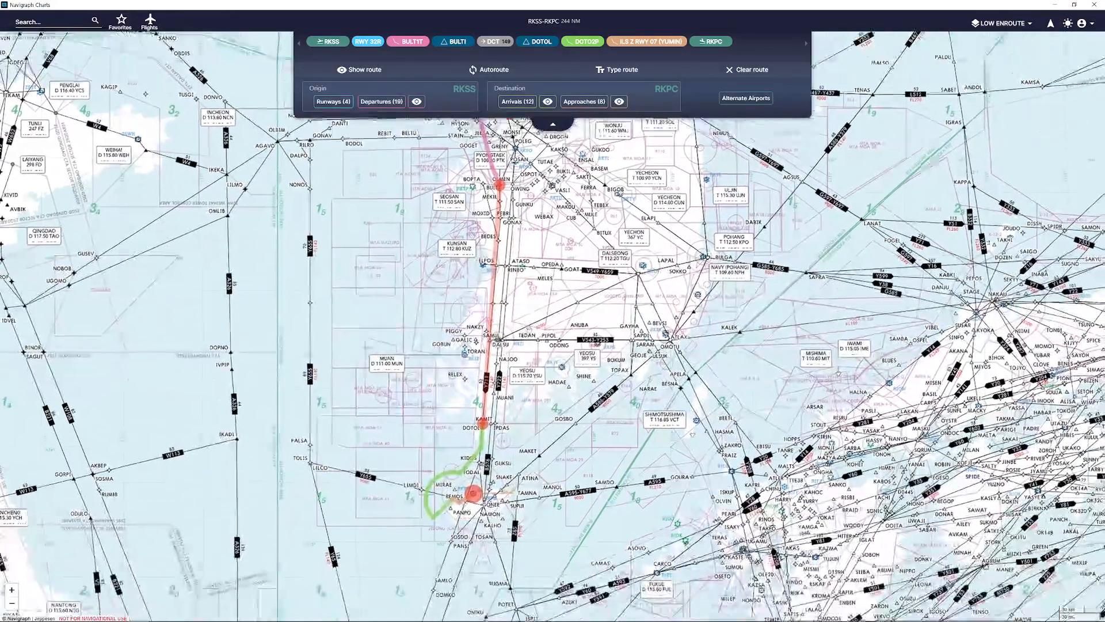
pyautogui.moveTo(534, 382); pyautogui.dragTo(529, 320)
pyautogui.moveTo(536, 225); pyautogui.dragTo(530, 309)
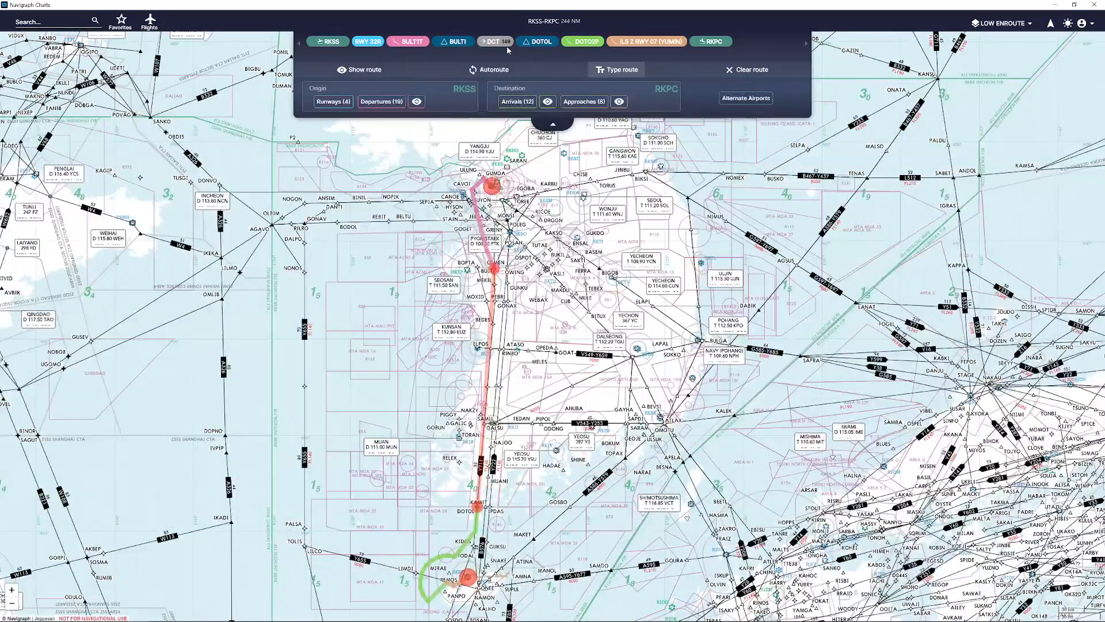
pyautogui.click(617, 71)
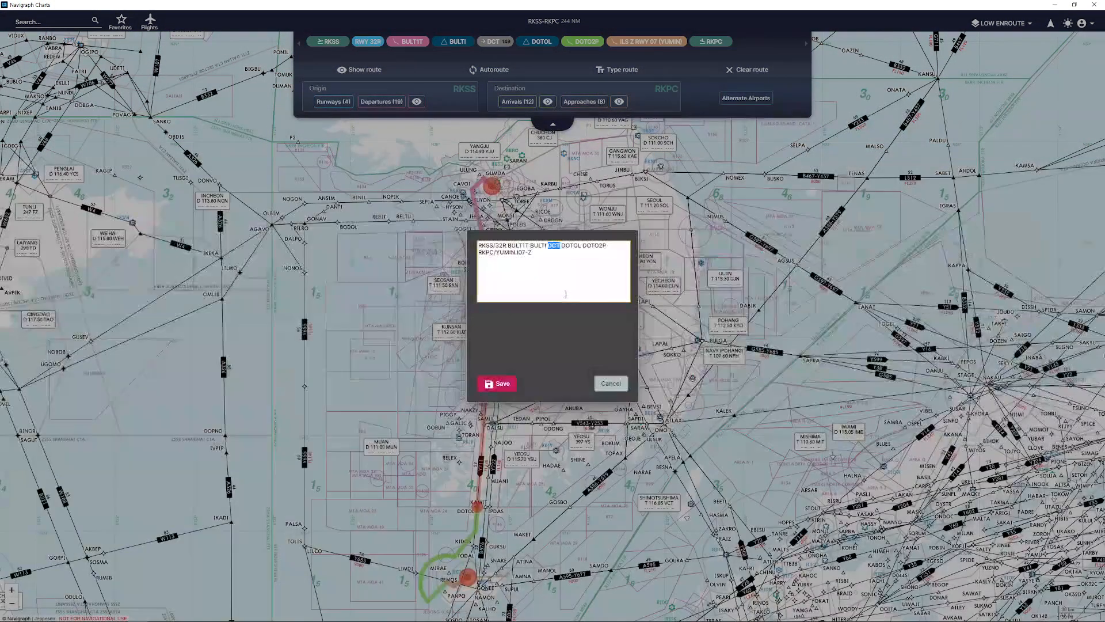
pyautogui.write('y711')
pyautogui.moveTo(545, 258); pyautogui.dragTo(470, 245)
pyautogui.click(543, 291)
pyautogui.click(501, 384)
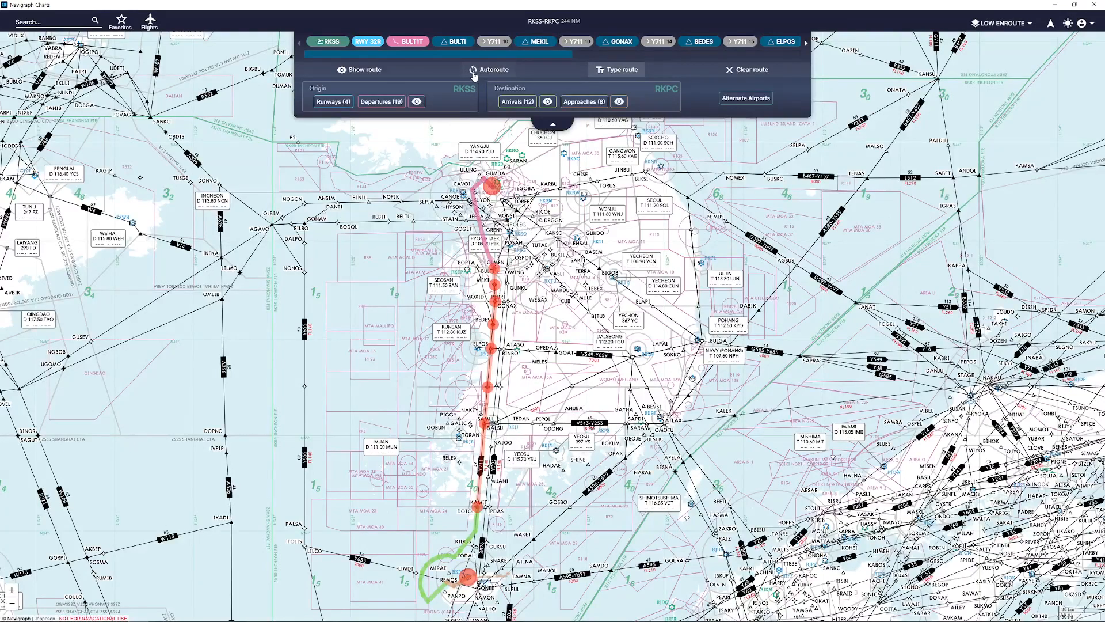
# Generate the RKSS to RKPC route with Autoroute and check its departure end on the map
pyautogui.click(495, 71)
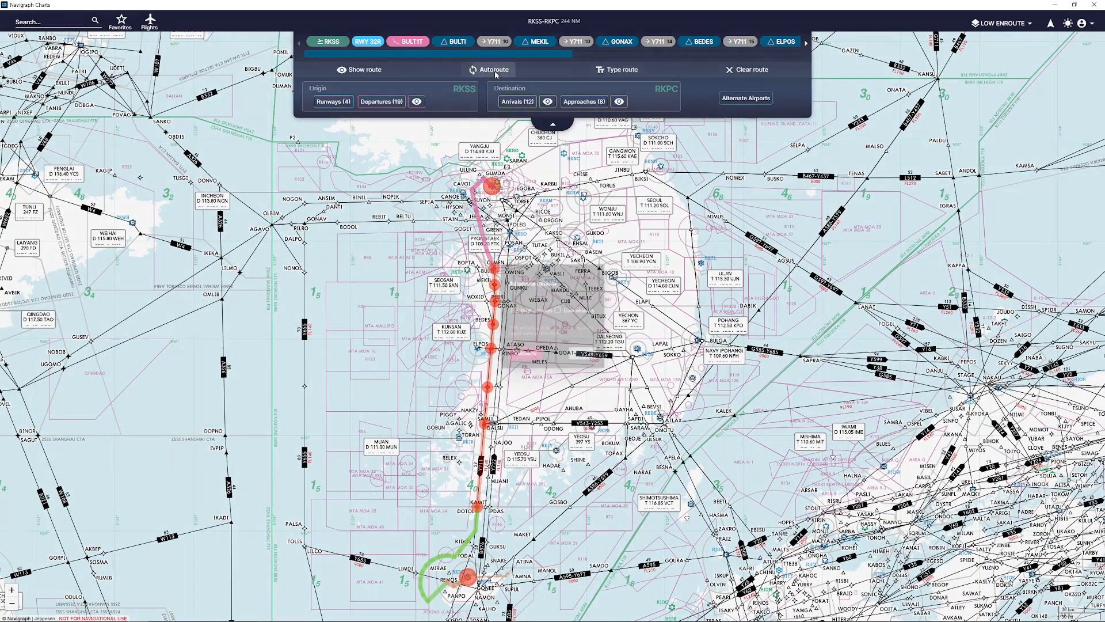
pyautogui.click(532, 369)
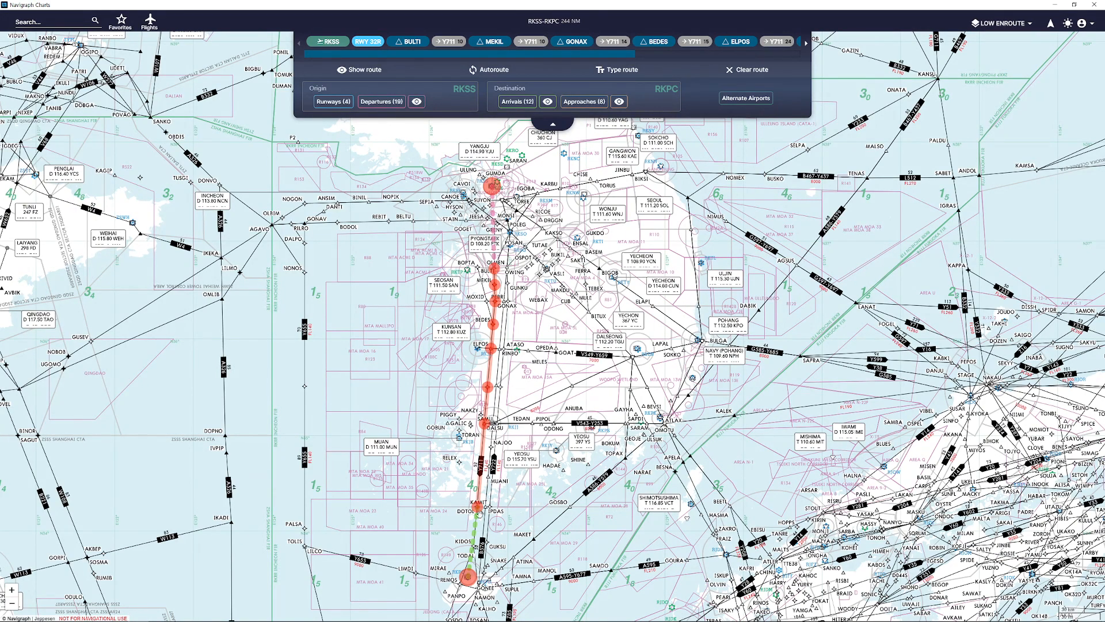
pyautogui.scroll(4, 466, 202)
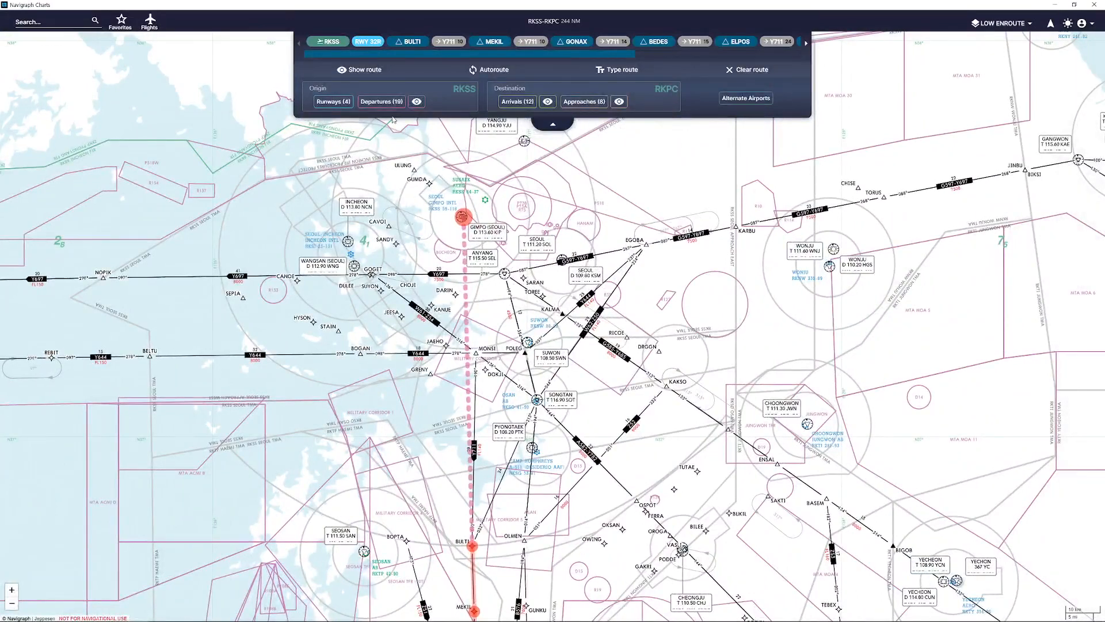
# Deselect RWY 32R as the RKSS departure runway and show the SID overview for RW32R
pyautogui.click(345, 103)
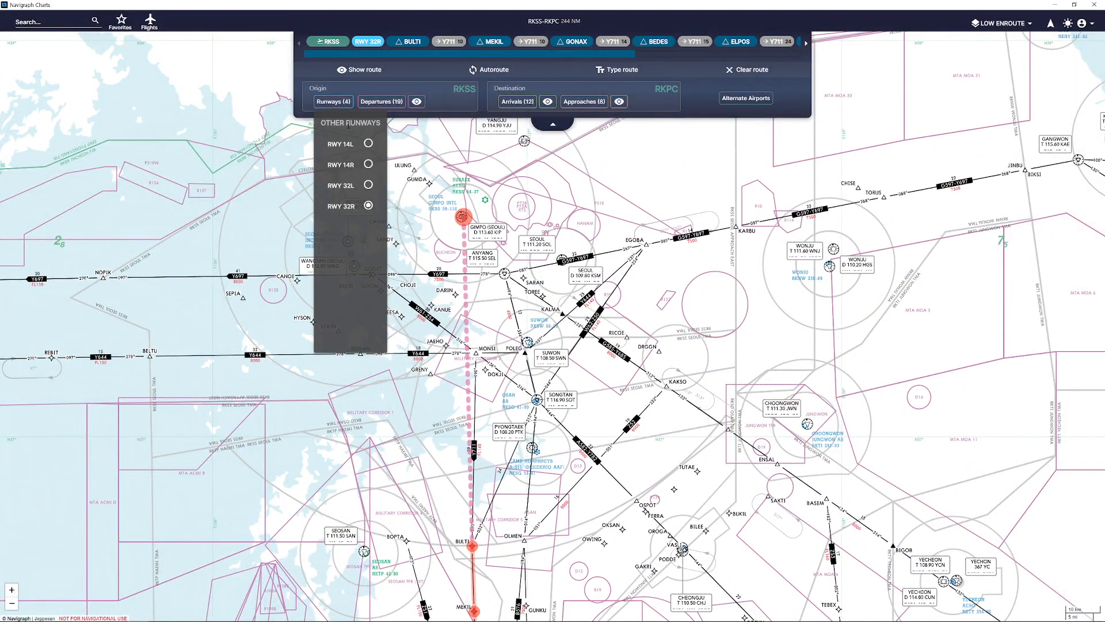
pyautogui.click(366, 208)
pyautogui.click(417, 102)
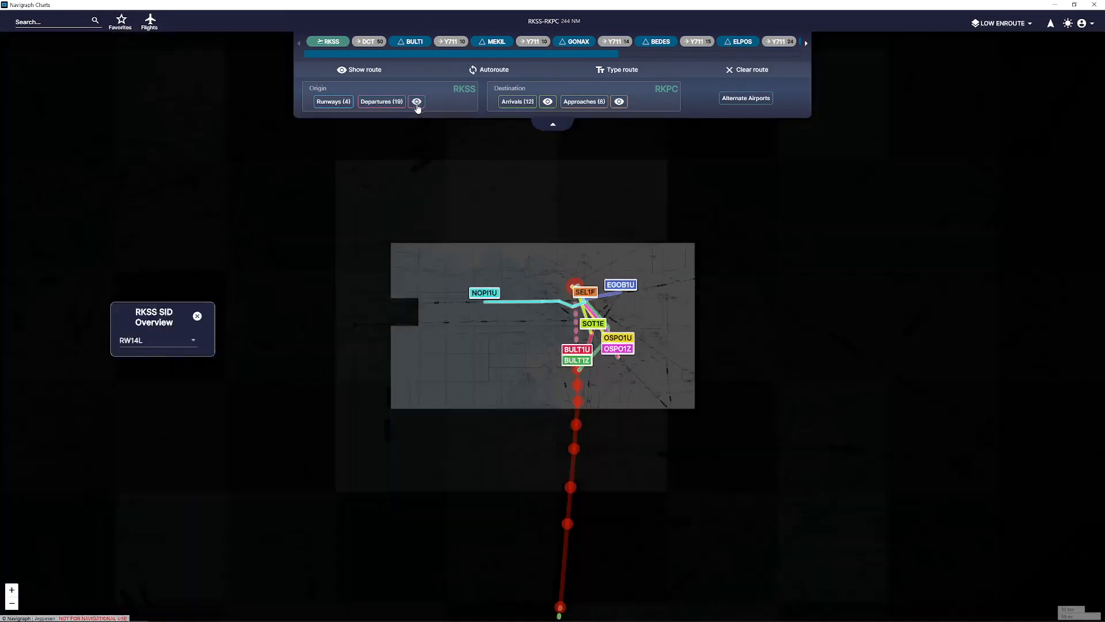
pyautogui.click(164, 343)
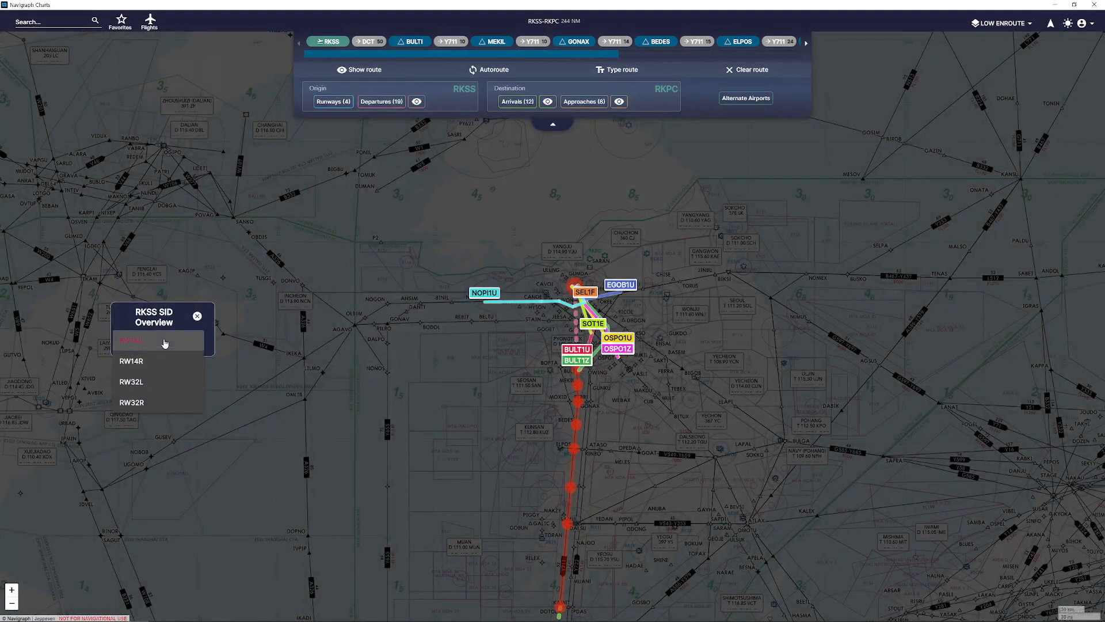
pyautogui.click(141, 403)
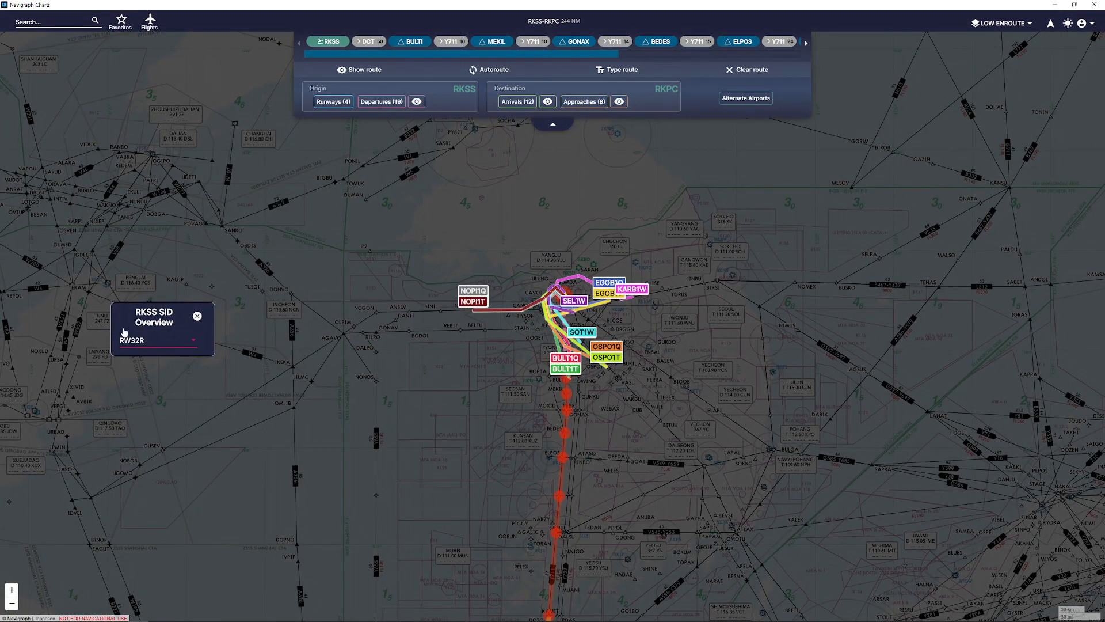
# Examine the RW32R departure routes on the map and select the BULT1T departure leading to BULTI
pyautogui.scroll(5, 518, 286)
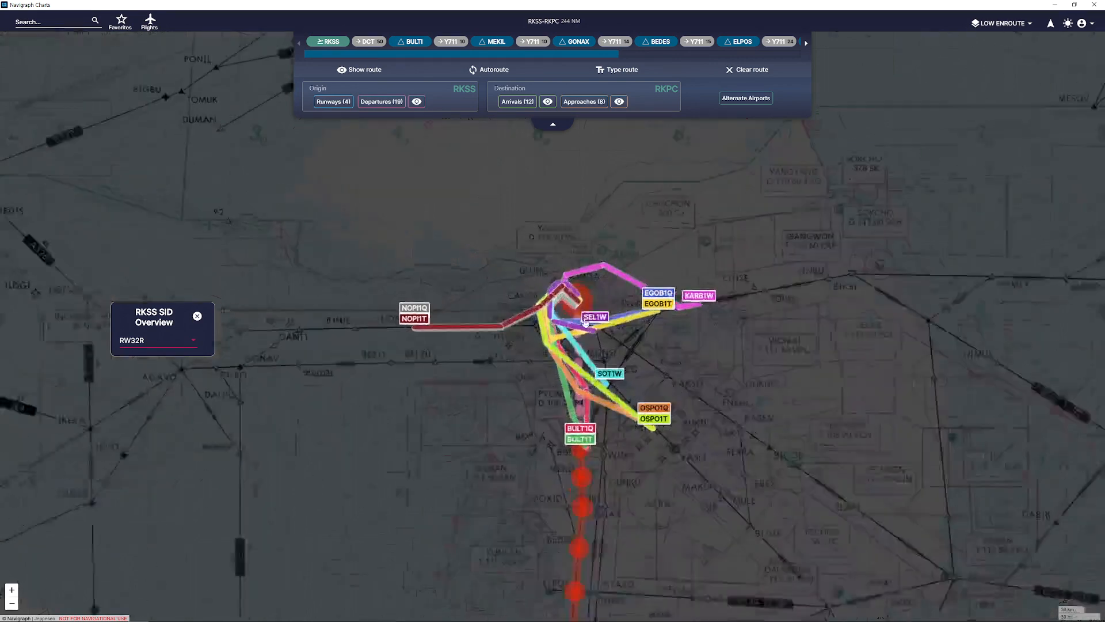
pyautogui.moveTo(661, 413); pyautogui.dragTo(652, 380)
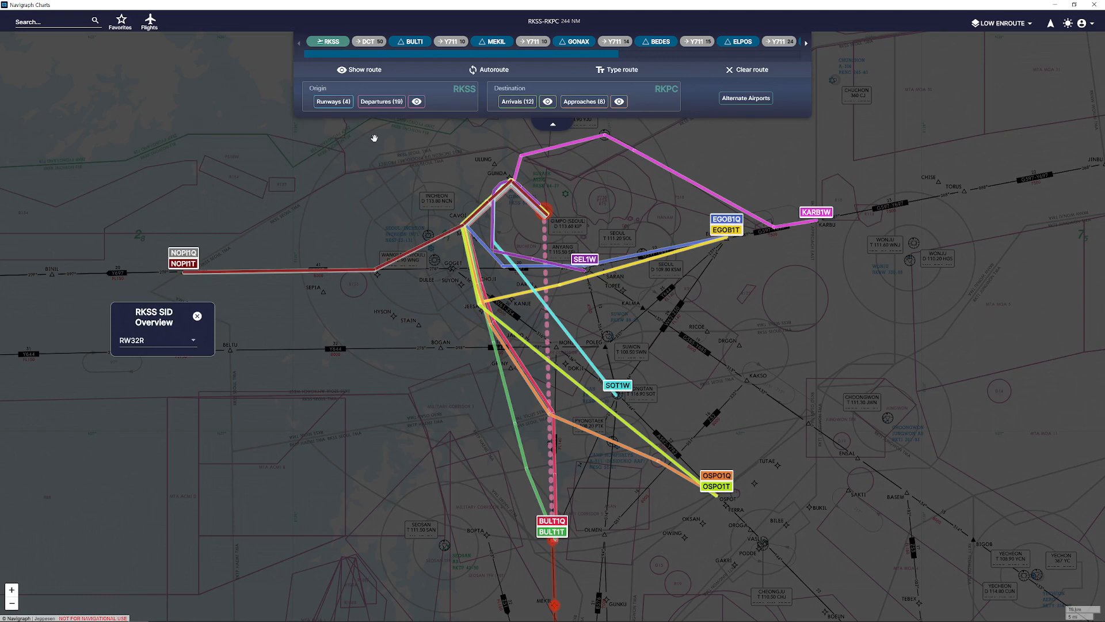
pyautogui.click(381, 102)
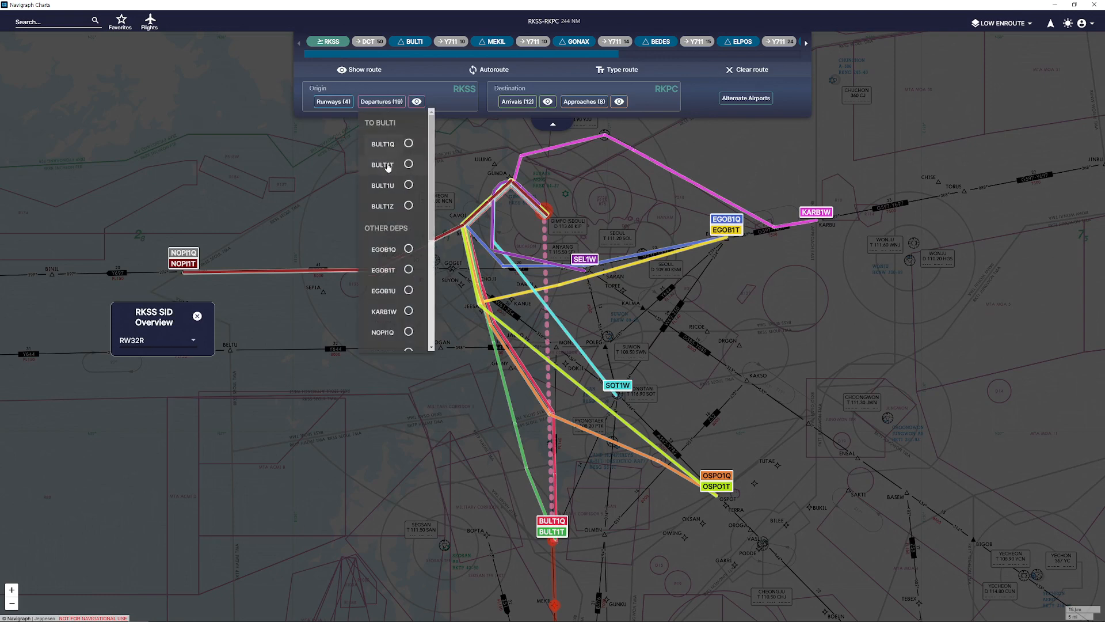
pyautogui.click(409, 165)
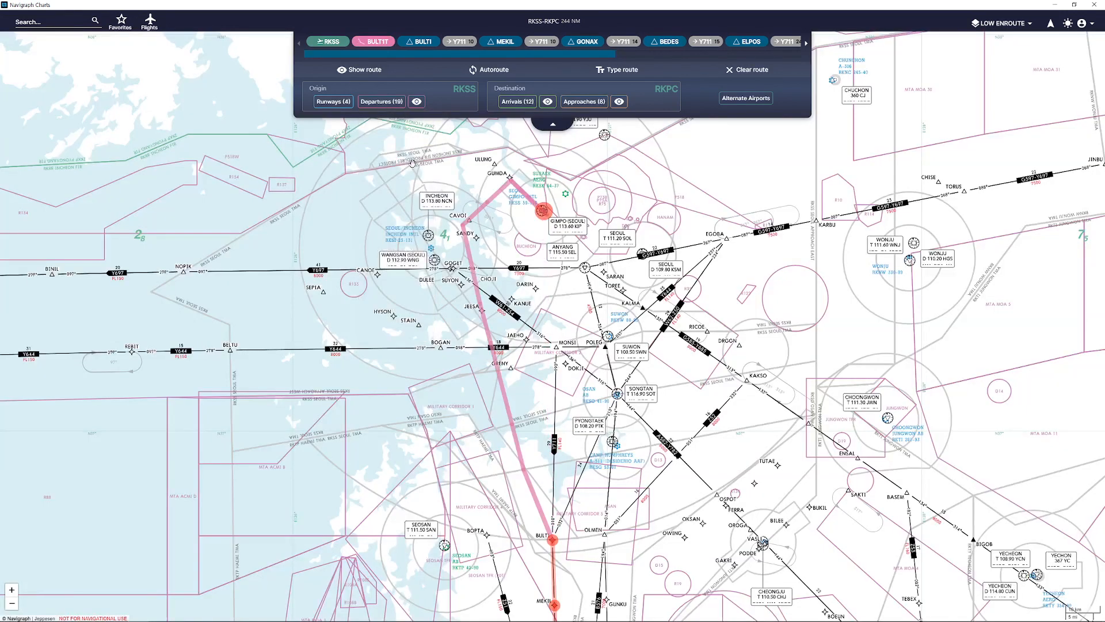
# Show the RKPC STAR overview for RW07 and select the DOTO2P arrival from DOTOL
pyautogui.scroll(-5, 449, 467)
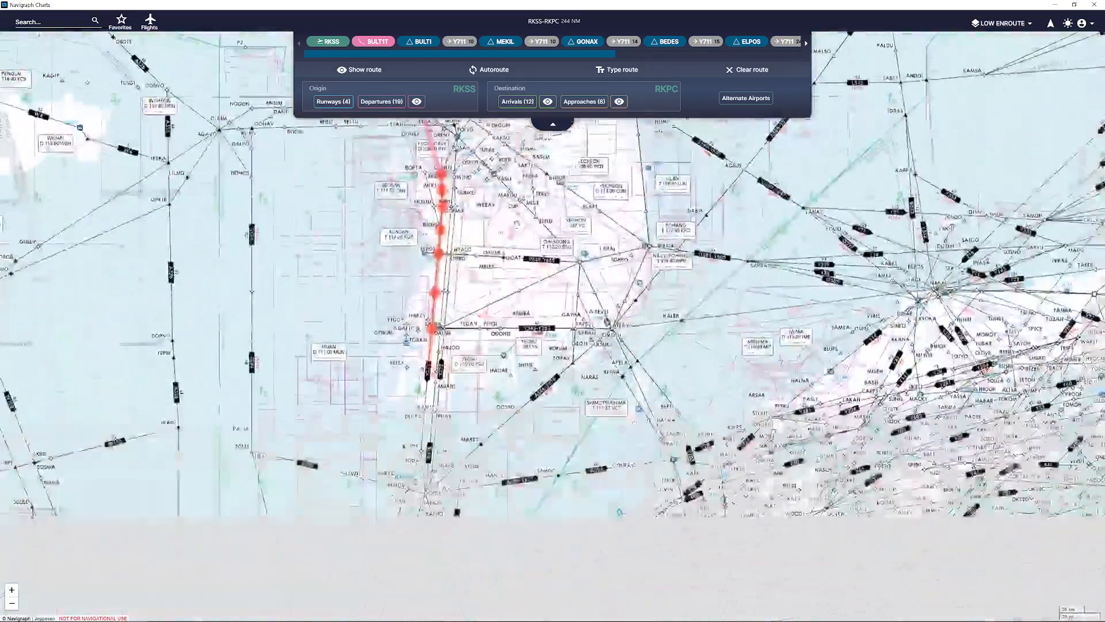
pyautogui.moveTo(444, 417); pyautogui.dragTo(483, 250)
pyautogui.scroll(3, 483, 250)
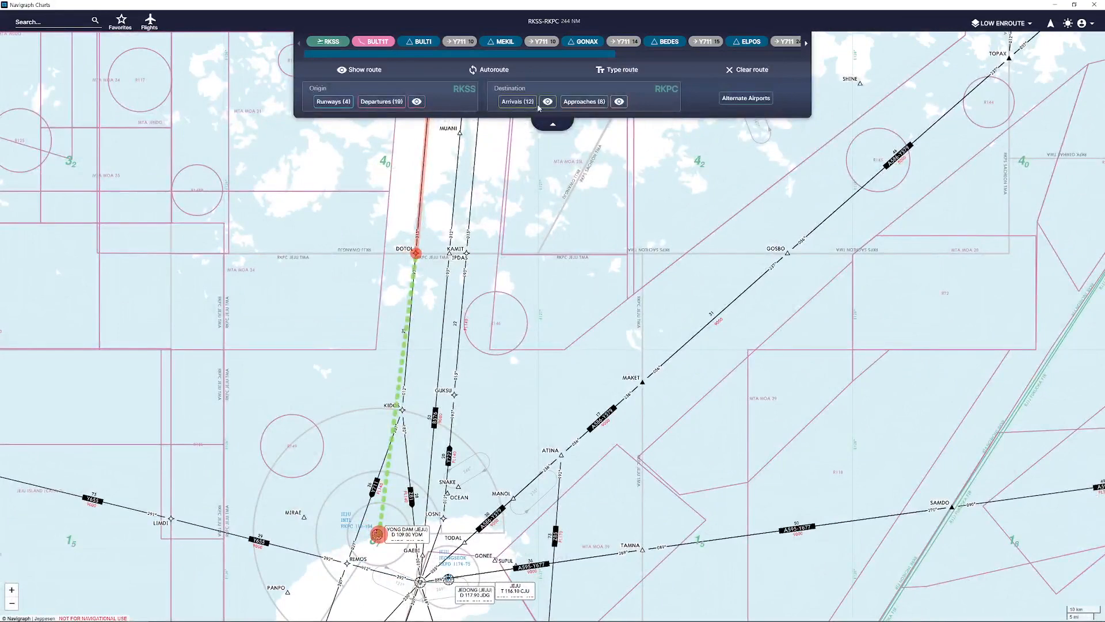
pyautogui.click(542, 105)
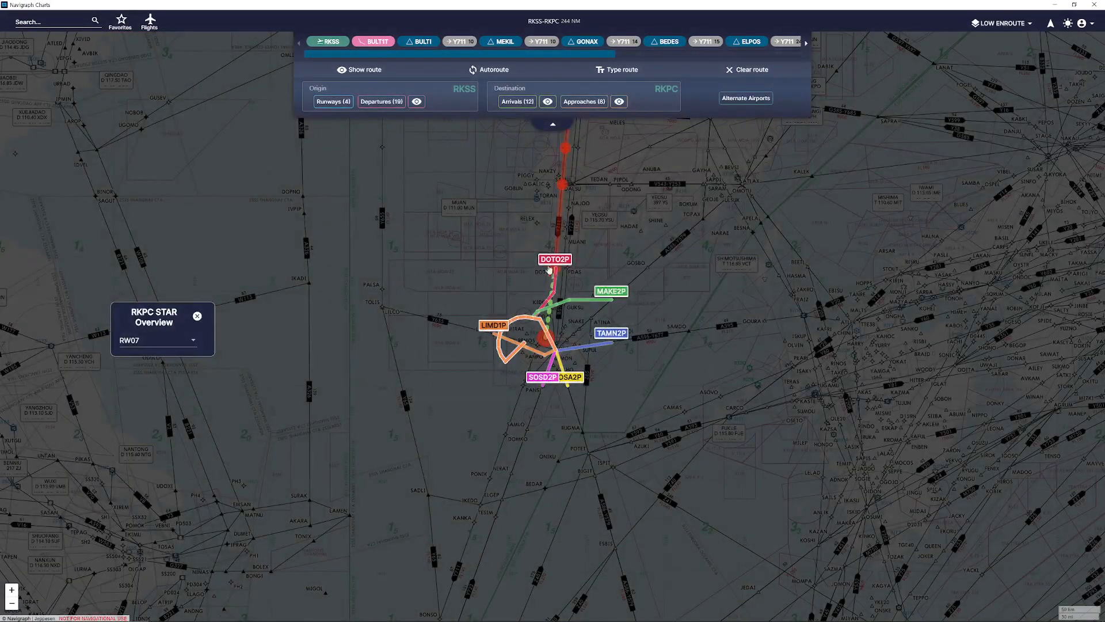
pyautogui.click(525, 102)
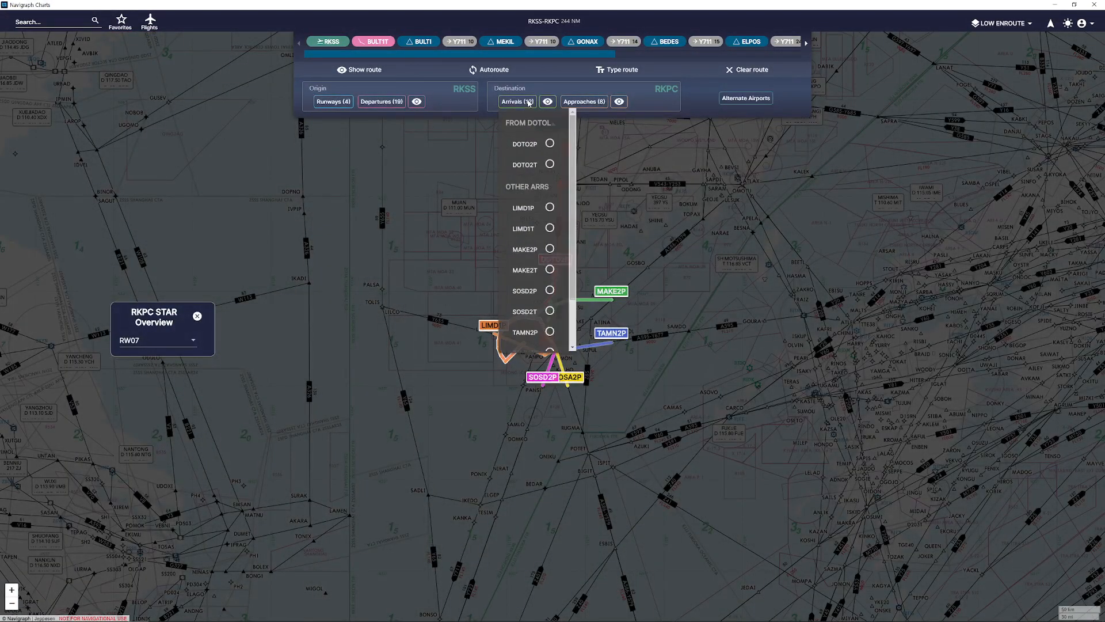
pyautogui.click(549, 144)
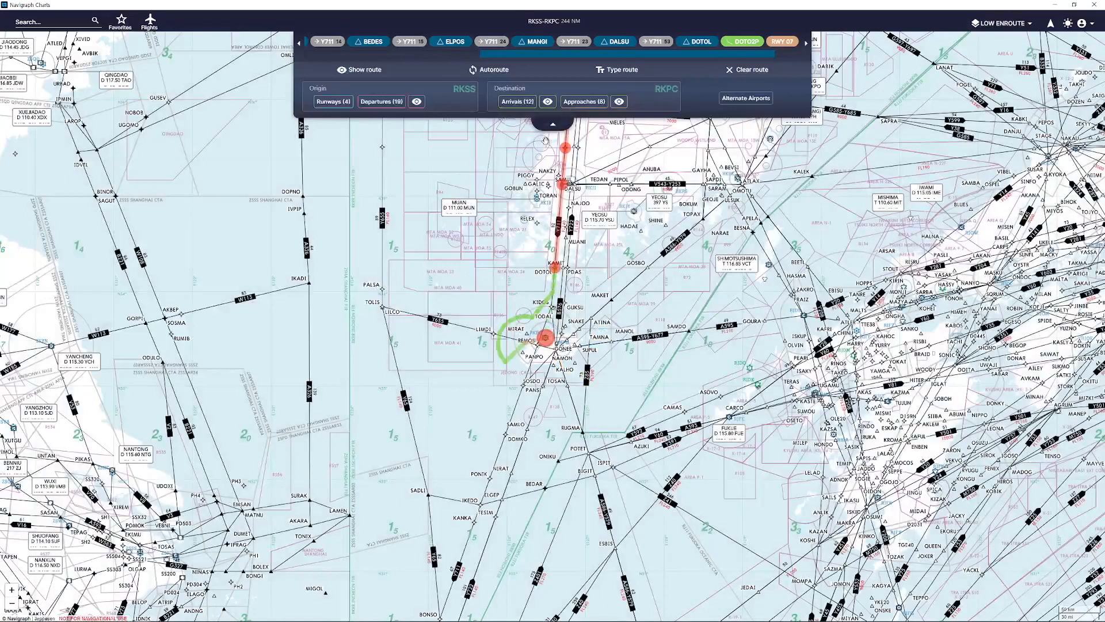
# Select the ILS Z RWY 07 (YUMIN) approach for RKPC and check the full route on the map
pyautogui.click(588, 103)
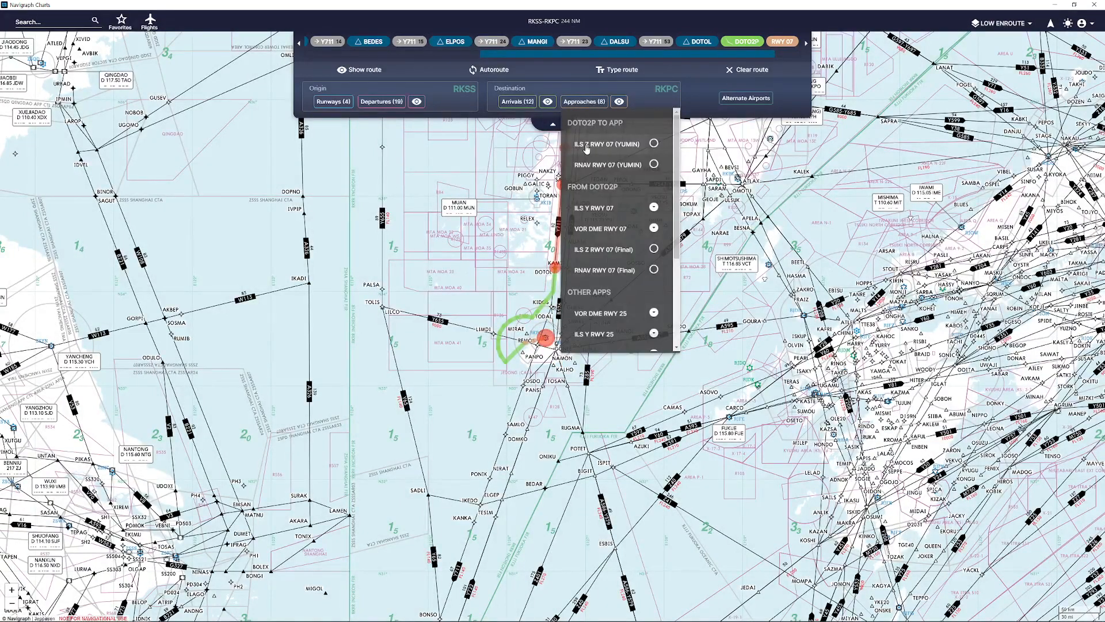
pyautogui.click(654, 144)
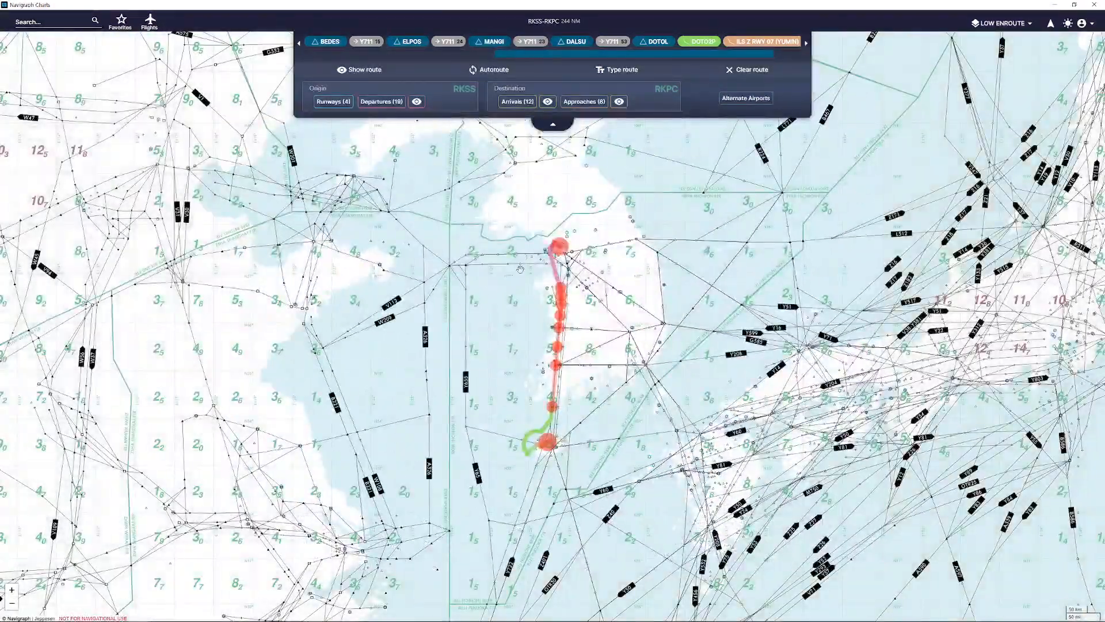
pyautogui.scroll(2, 530, 322)
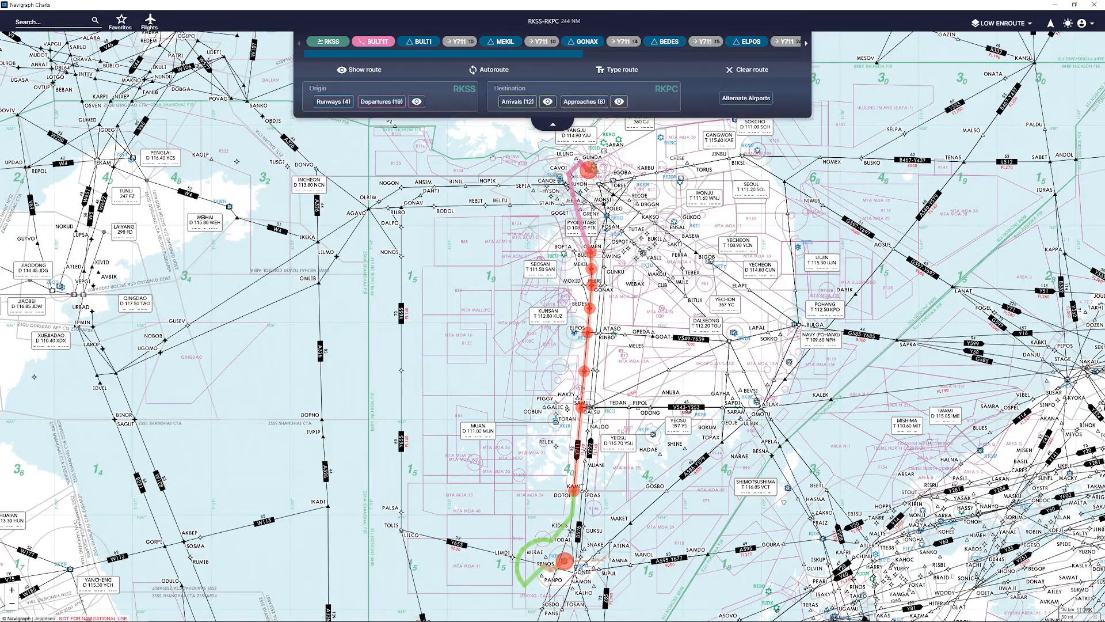
# Open the RKSS charts list from the route and pin the 10-9 Airport, Airport Info taxi chart
pyautogui.moveTo(576, 159); pyautogui.dragTo(534, 257)
pyautogui.scroll(4, 534, 258)
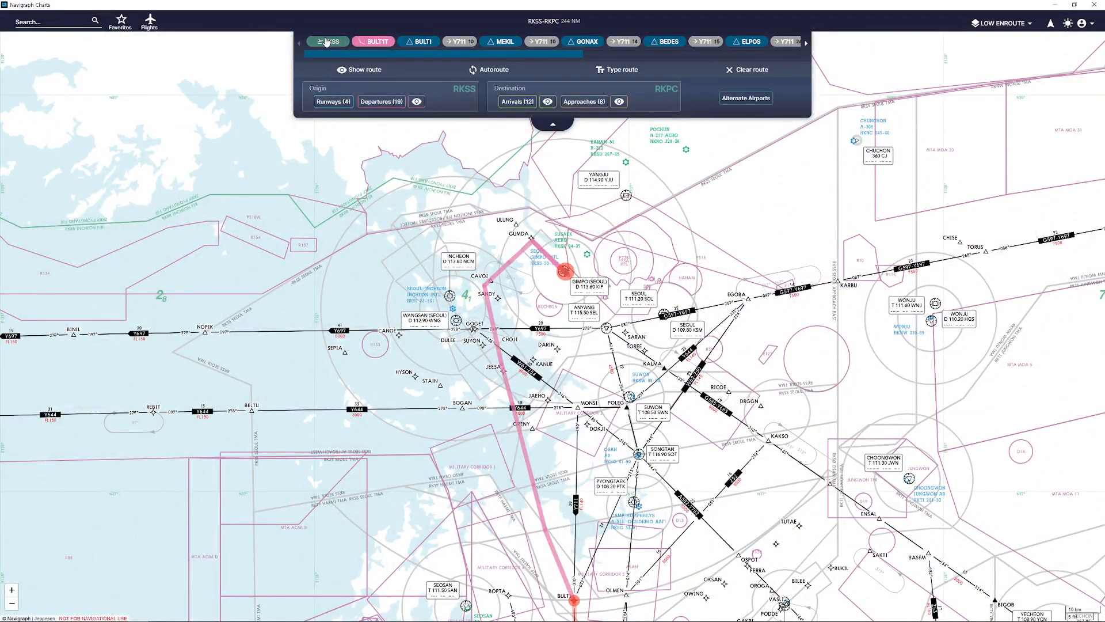
pyautogui.click(327, 42)
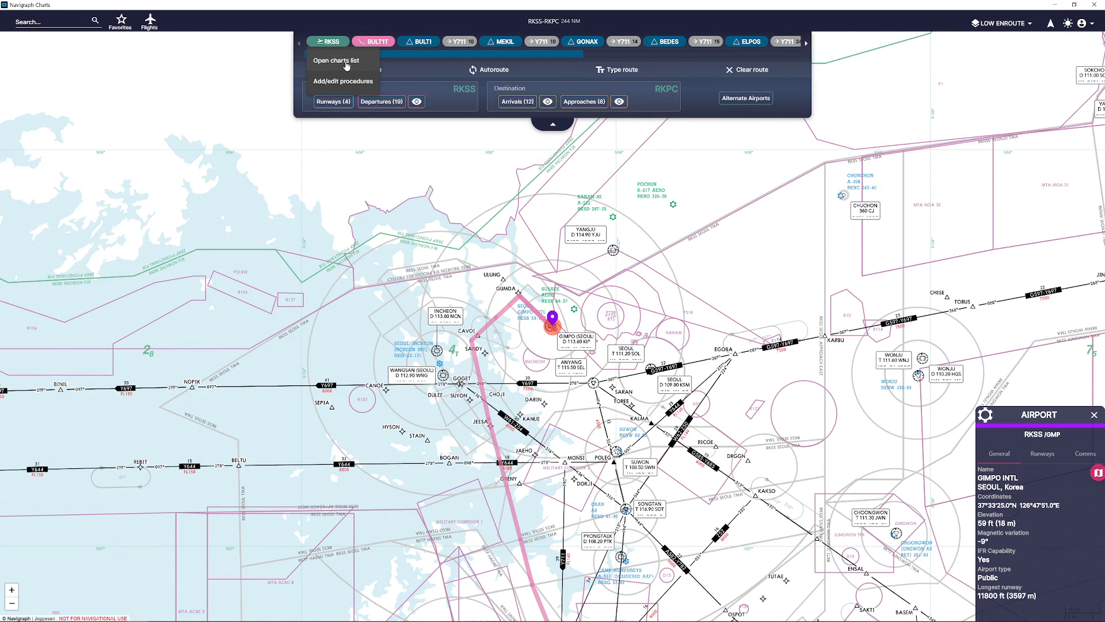
pyautogui.click(336, 60)
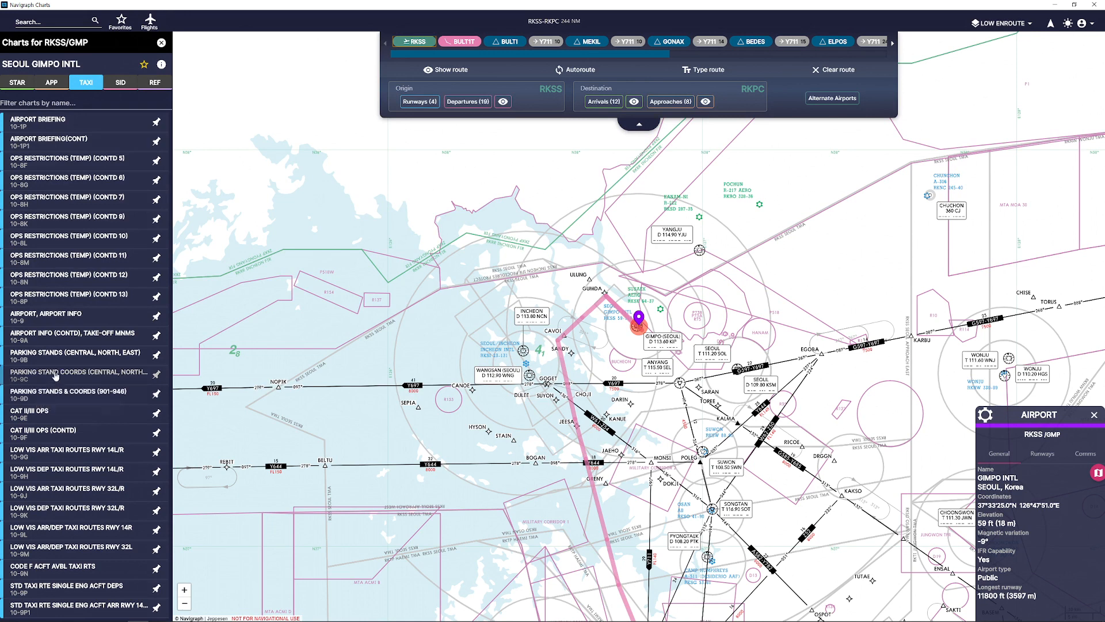
pyautogui.click(37, 318)
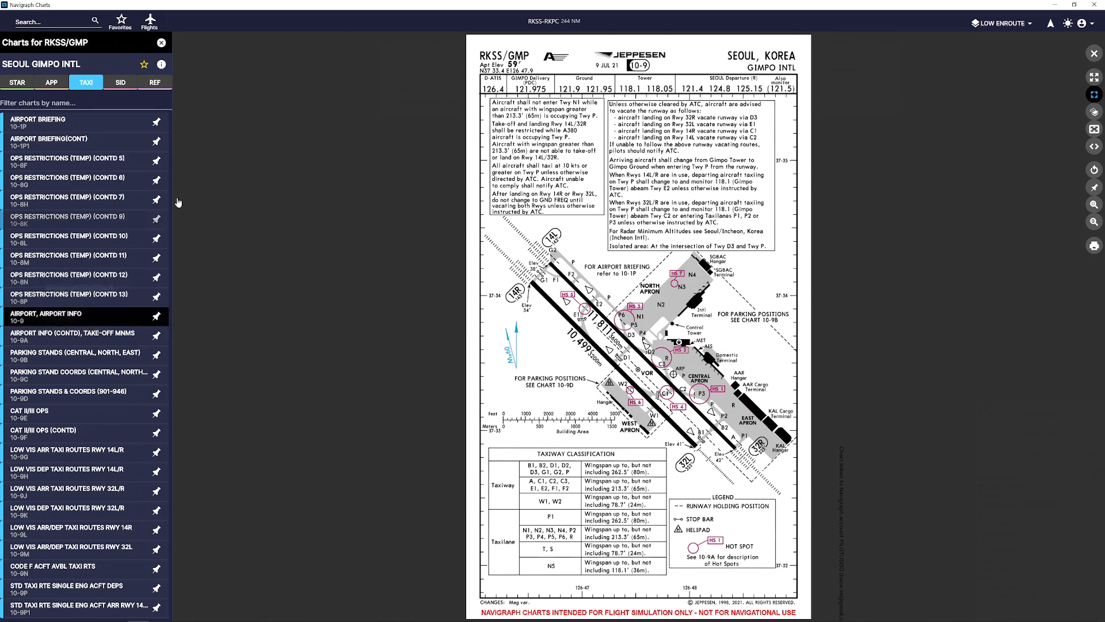
pyautogui.click(155, 318)
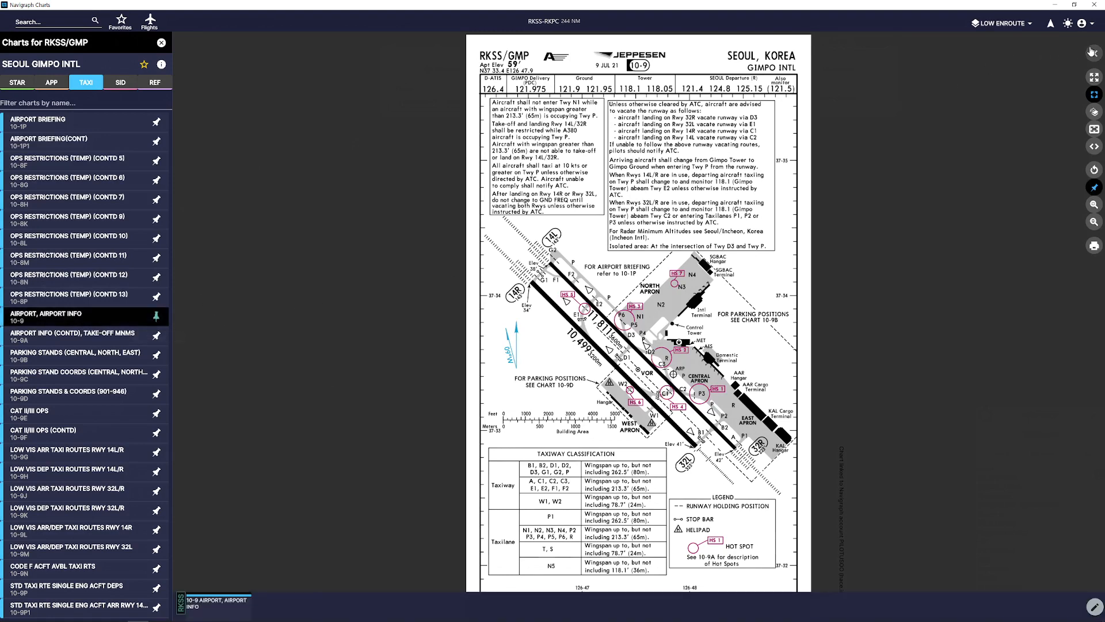
# Close the RKSS chart and charts list, and view the pinned 10-9 airport chart once from the pinboard
pyautogui.click(1088, 53)
pyautogui.click(162, 43)
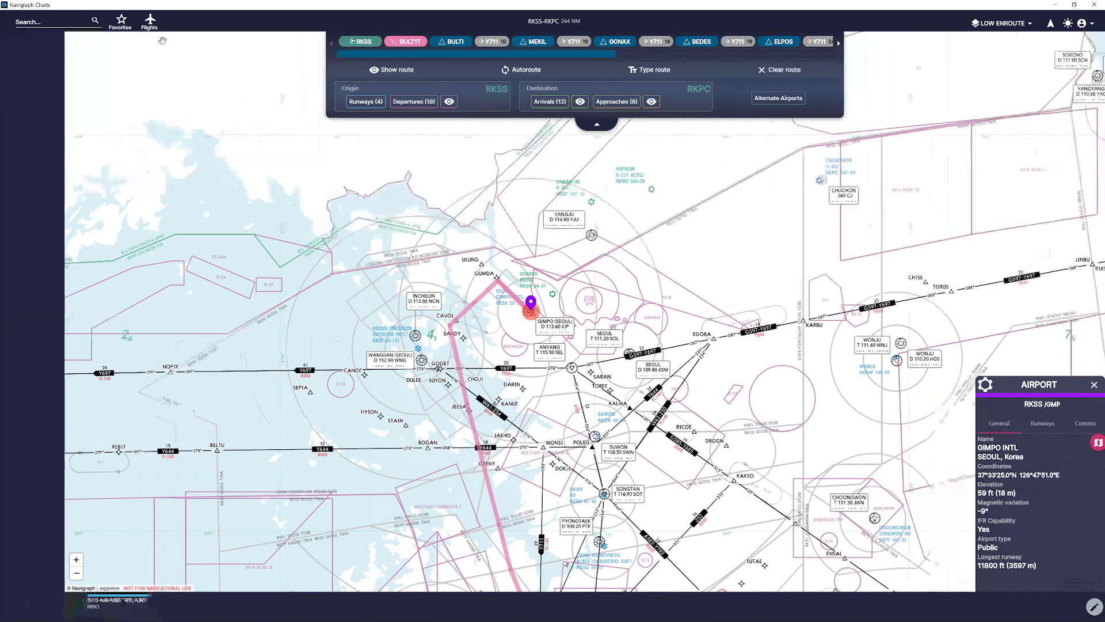
pyautogui.click(34, 613)
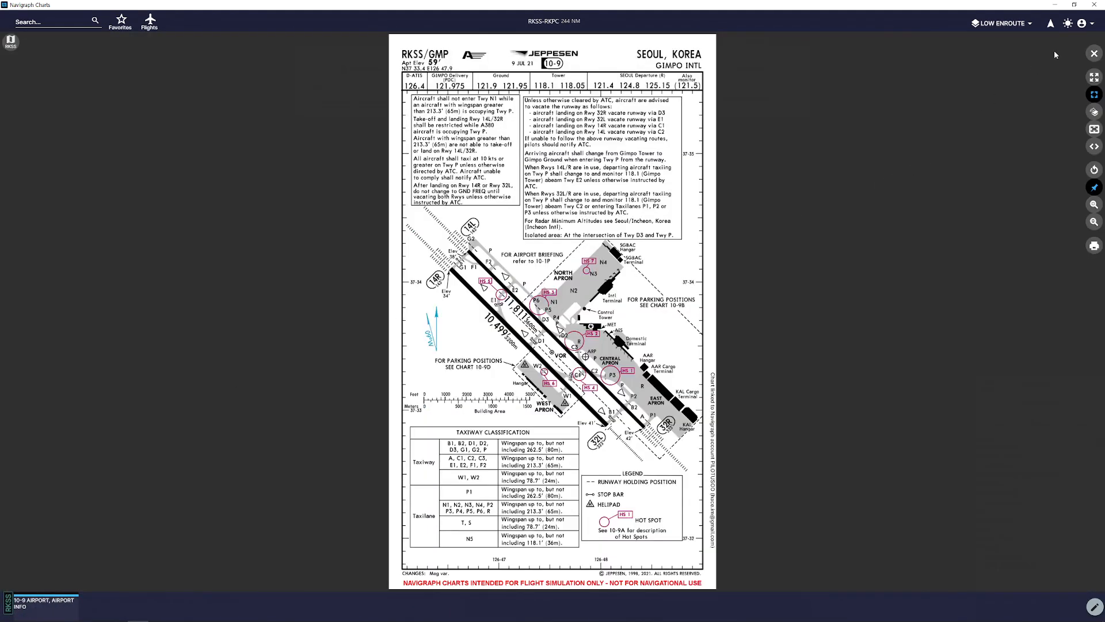
pyautogui.click(1094, 53)
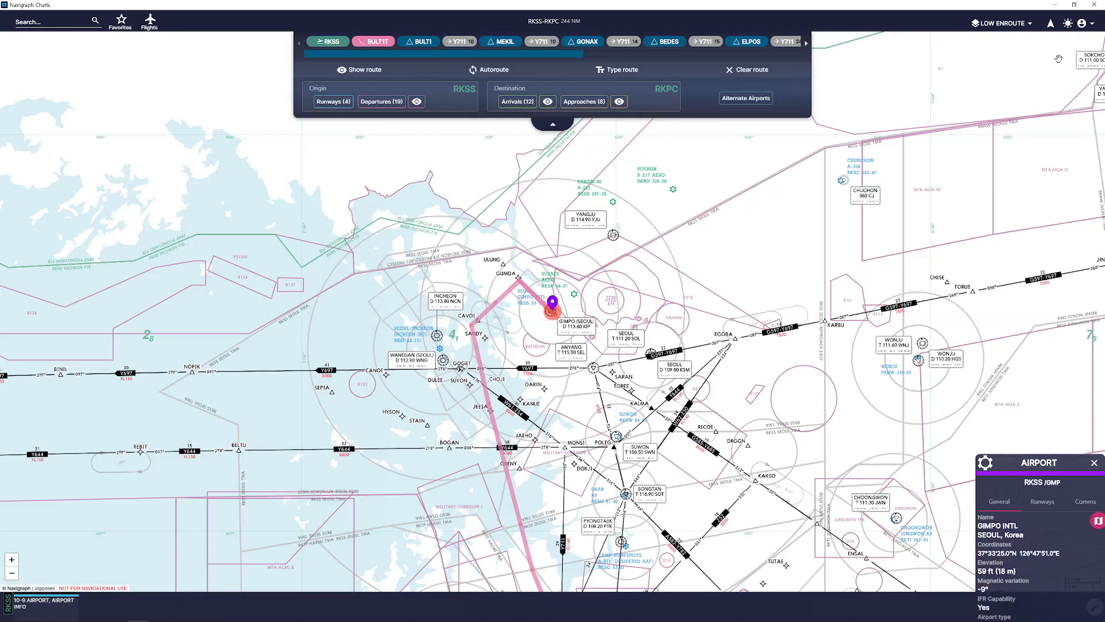
# Overlay the BULT1T departure chart on the map, pin it to the pinboard, and close the overlay
pyautogui.click(379, 44)
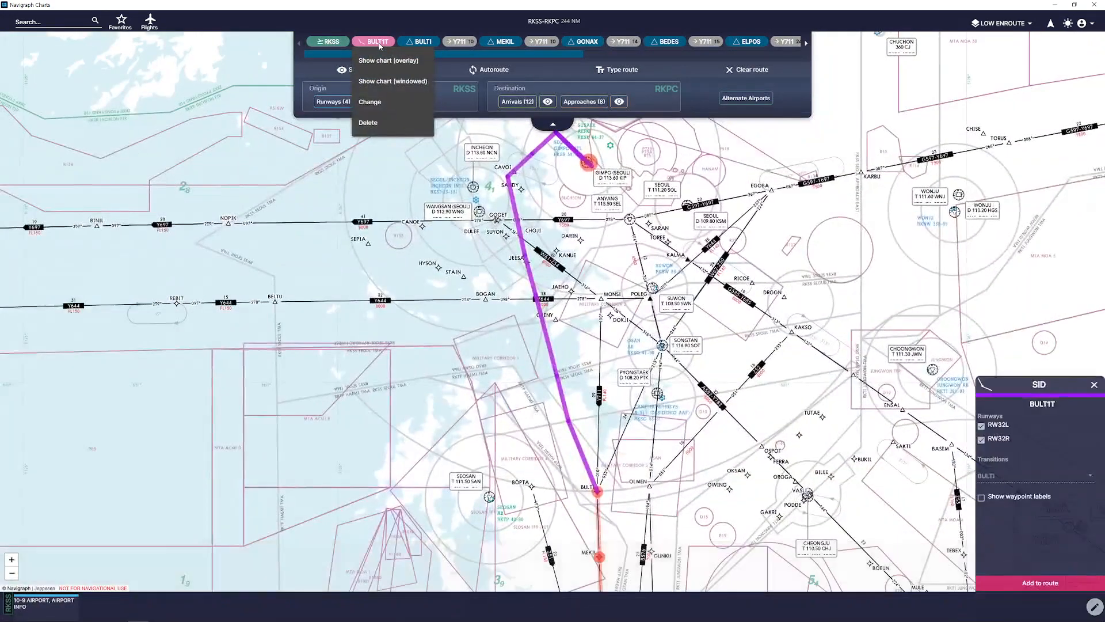
pyautogui.click(389, 61)
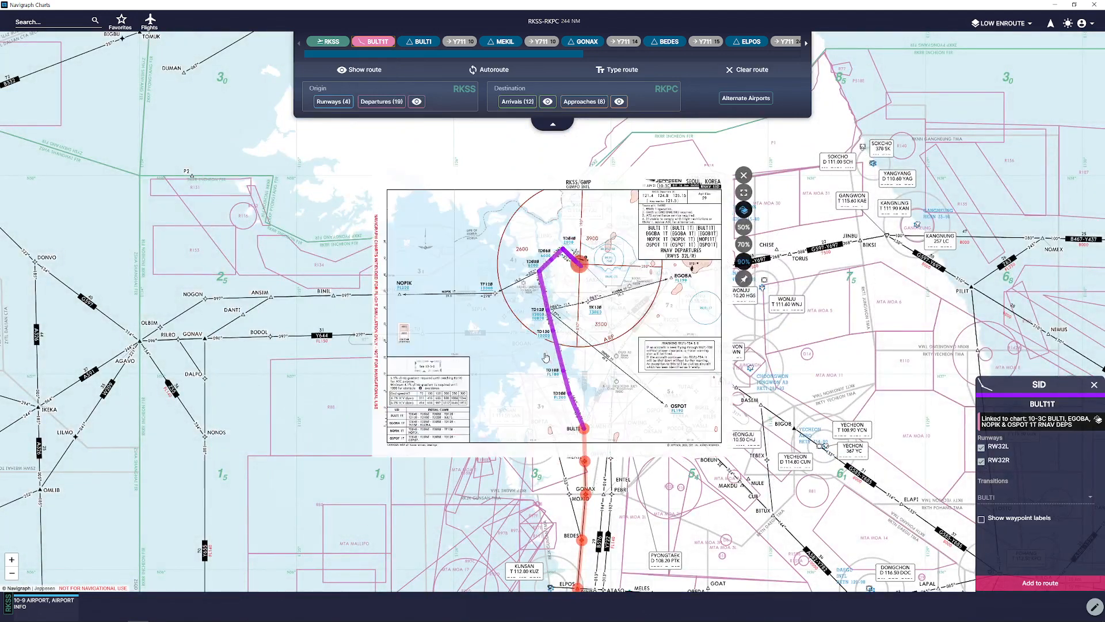
pyautogui.click(743, 280)
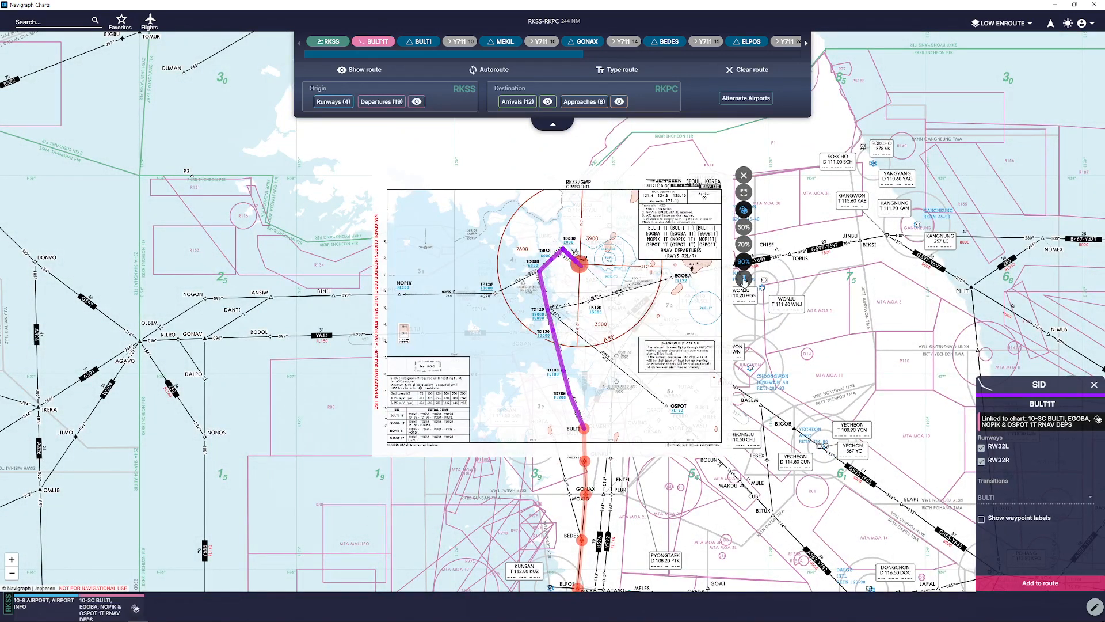
pyautogui.click(742, 175)
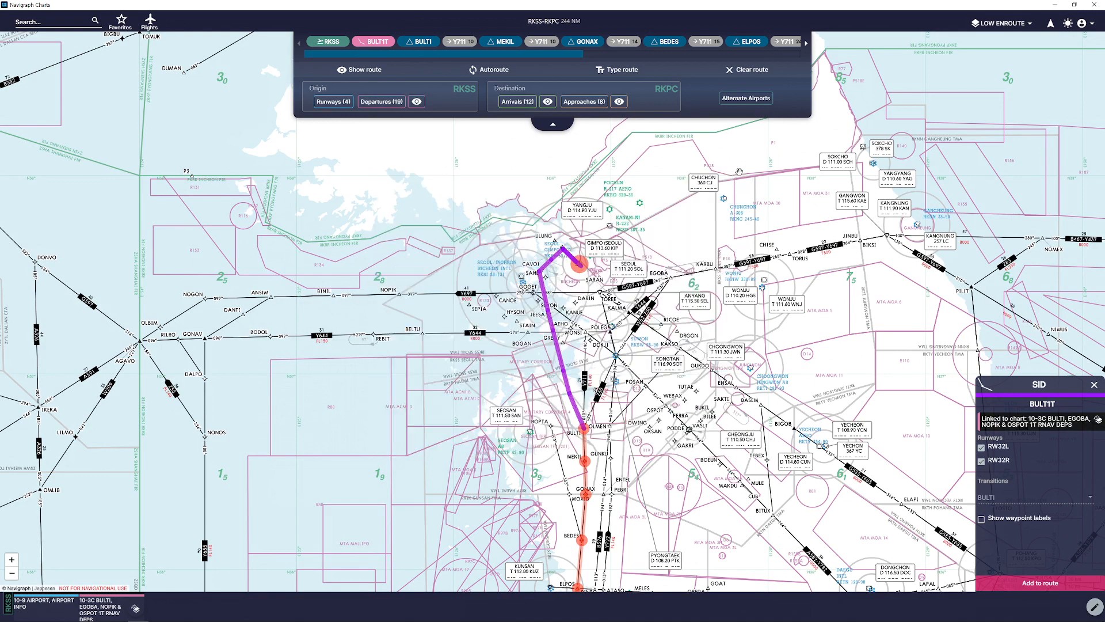
# View the pinned RKSS 10-9 airport chart and 10-3C departure chart, including the departure chart's map overlay
pyautogui.scroll(3, 577, 249)
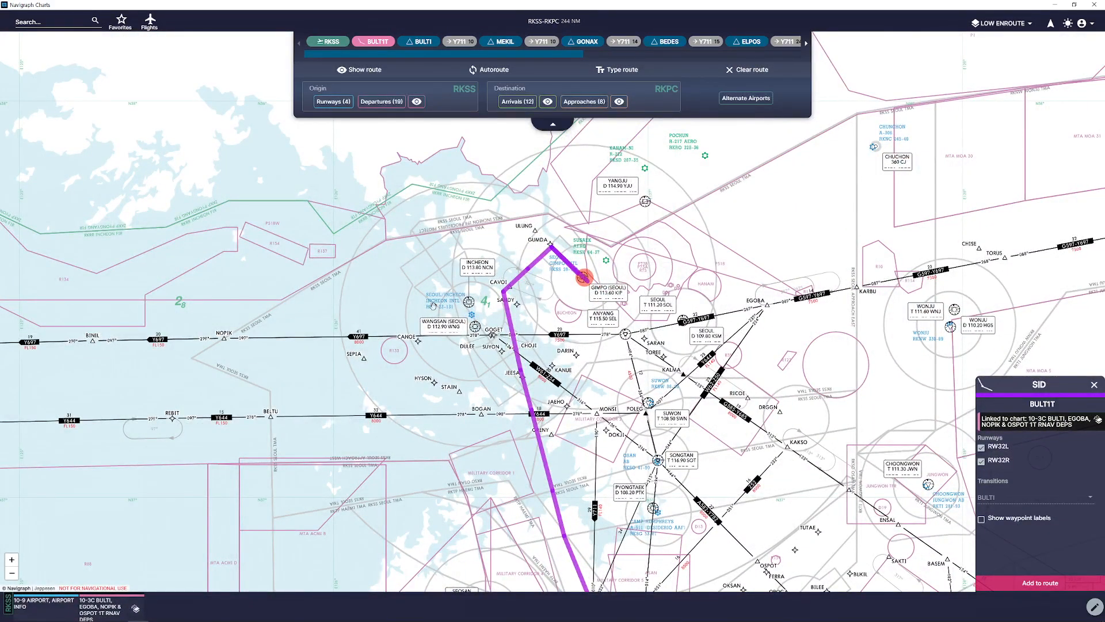
pyautogui.click(38, 608)
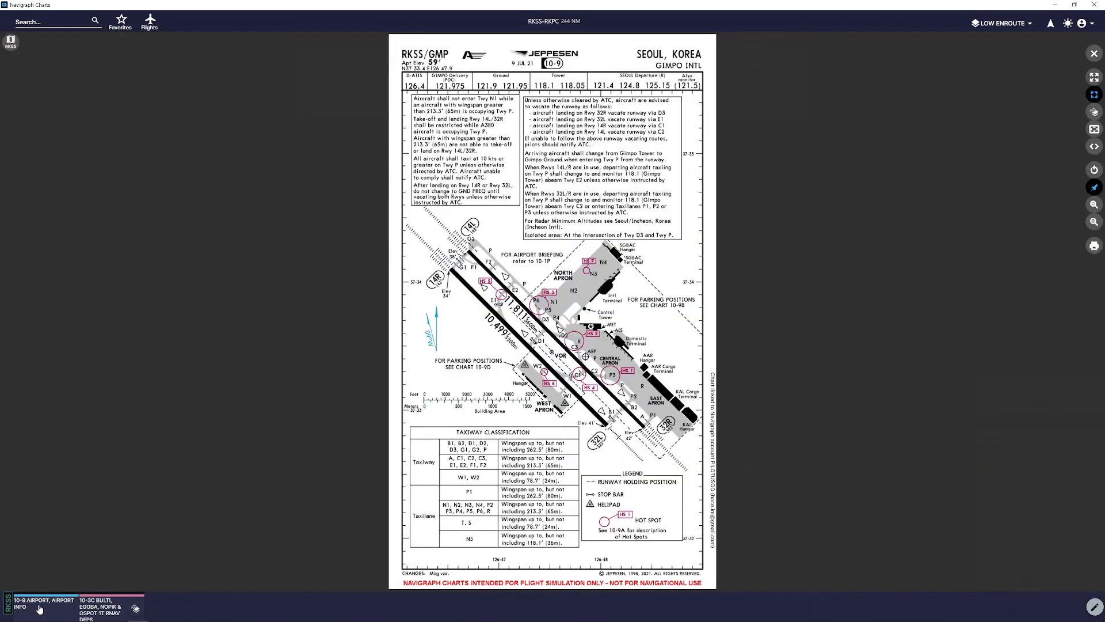
pyautogui.click(108, 609)
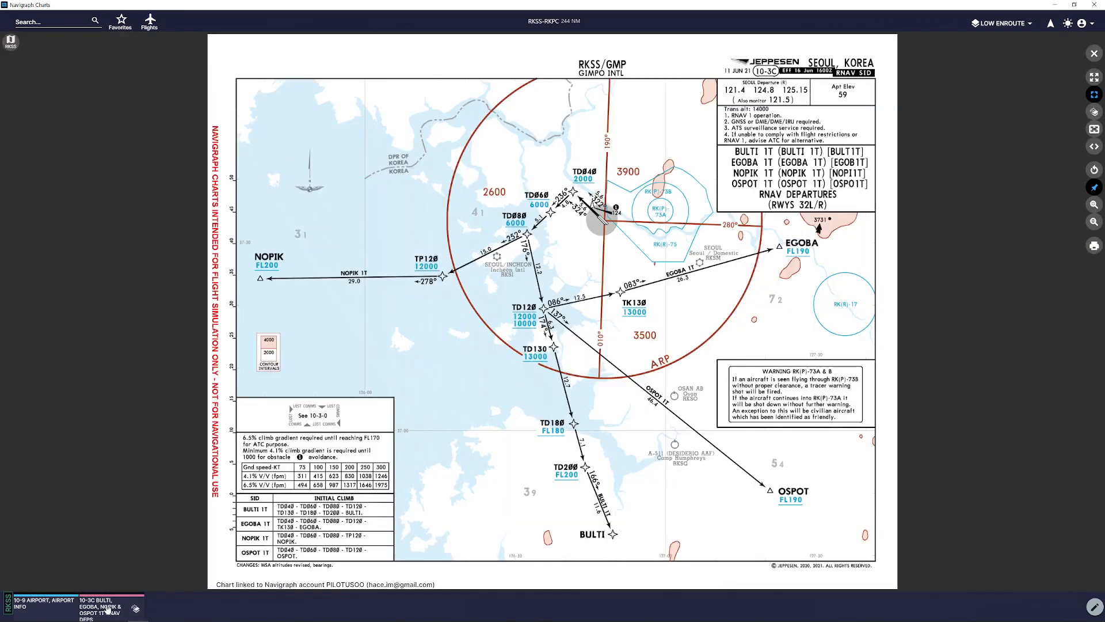
pyautogui.click(136, 609)
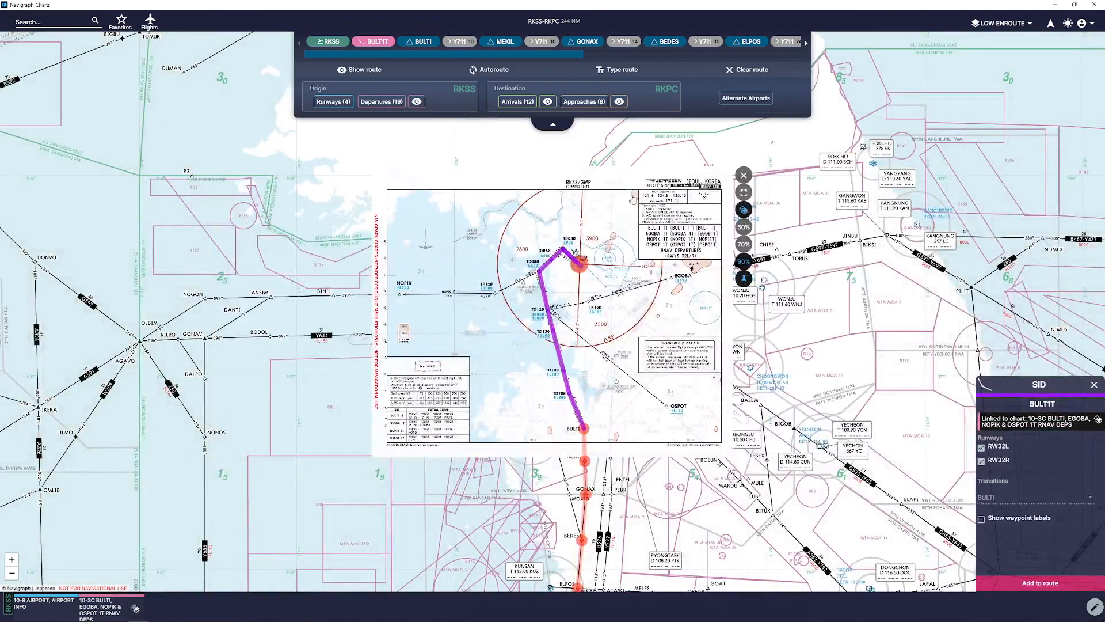
pyautogui.click(744, 175)
# Overlay the DOTO2P arrival chart on the map at the RKPC end of the route and pin it
pyautogui.moveTo(655, 504); pyautogui.dragTo(625, 201)
pyautogui.moveTo(484, 484); pyautogui.dragTo(490, 303)
pyautogui.scroll(2, 490, 303)
pyautogui.scroll(-5, 659, 50)
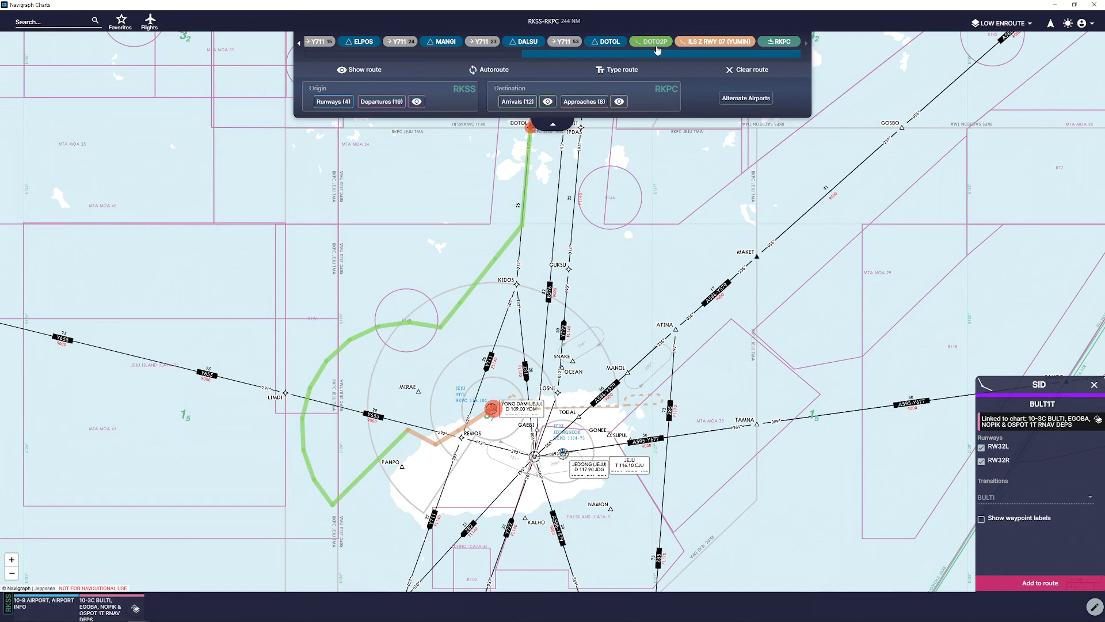
pyautogui.click(659, 48)
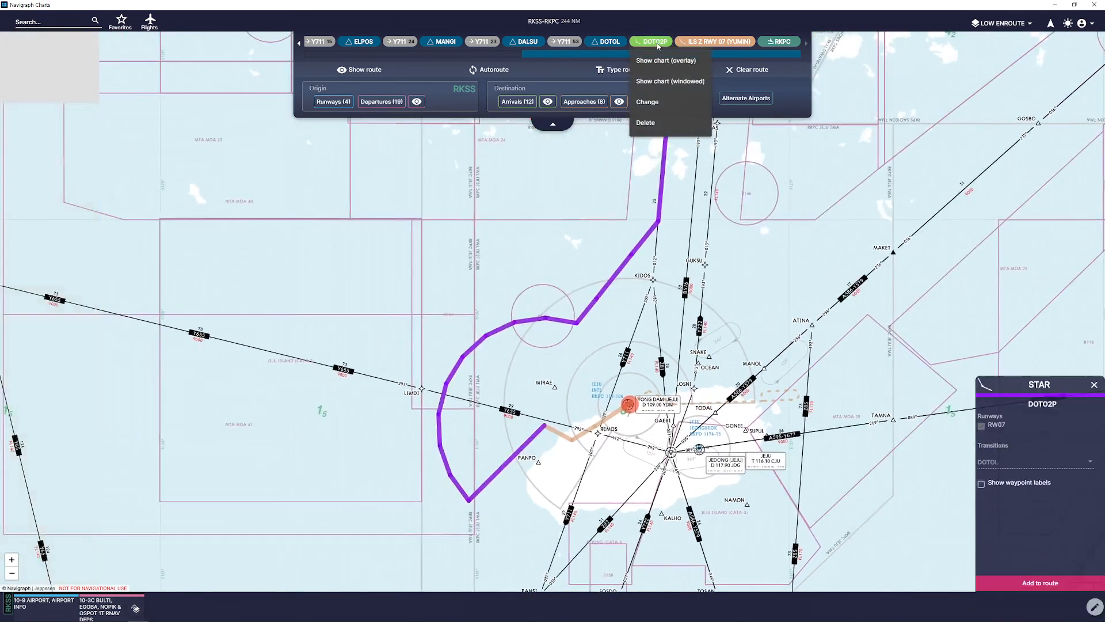
pyautogui.click(685, 81)
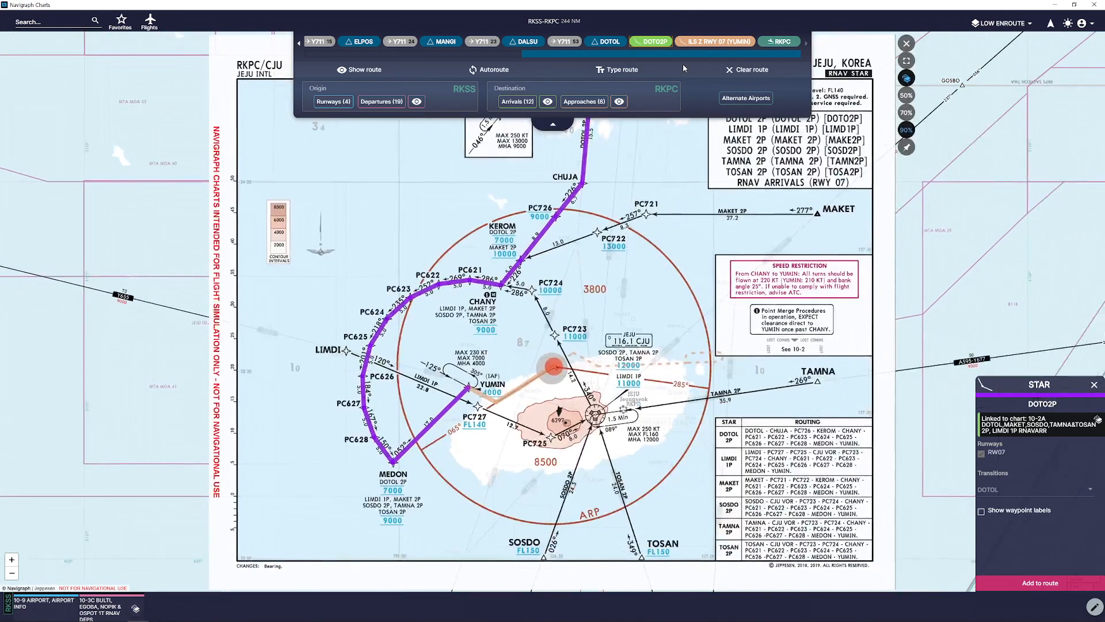
pyautogui.click(906, 147)
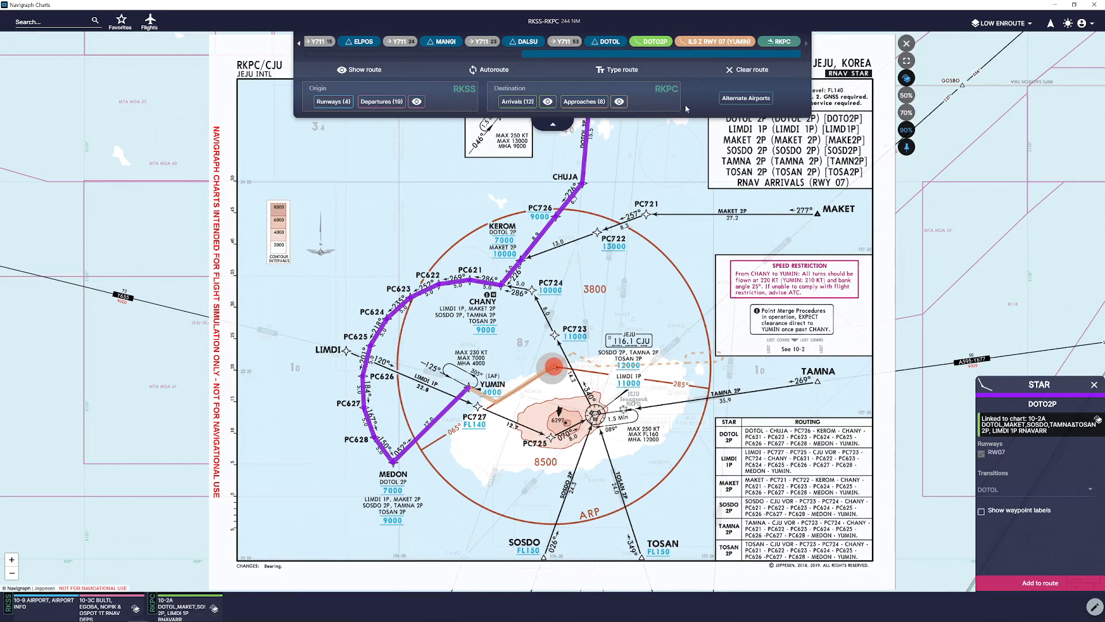
# Overlay the ILS Z RWY 07 approach chart on the map and pin it to the pinboard
pyautogui.click(715, 41)
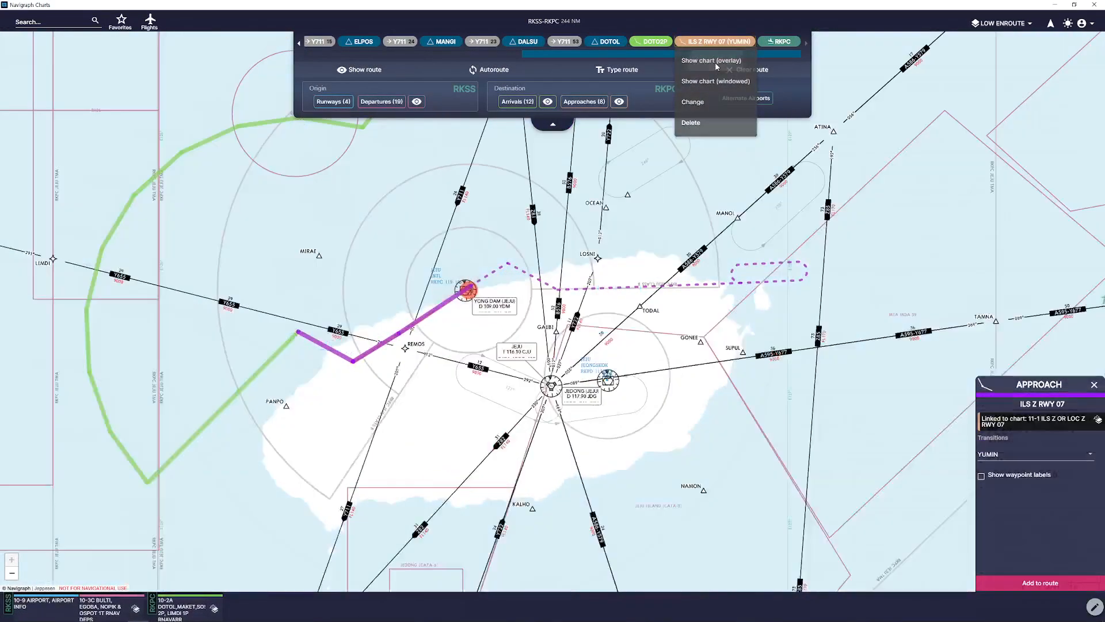
pyautogui.click(715, 60)
pyautogui.click(686, 217)
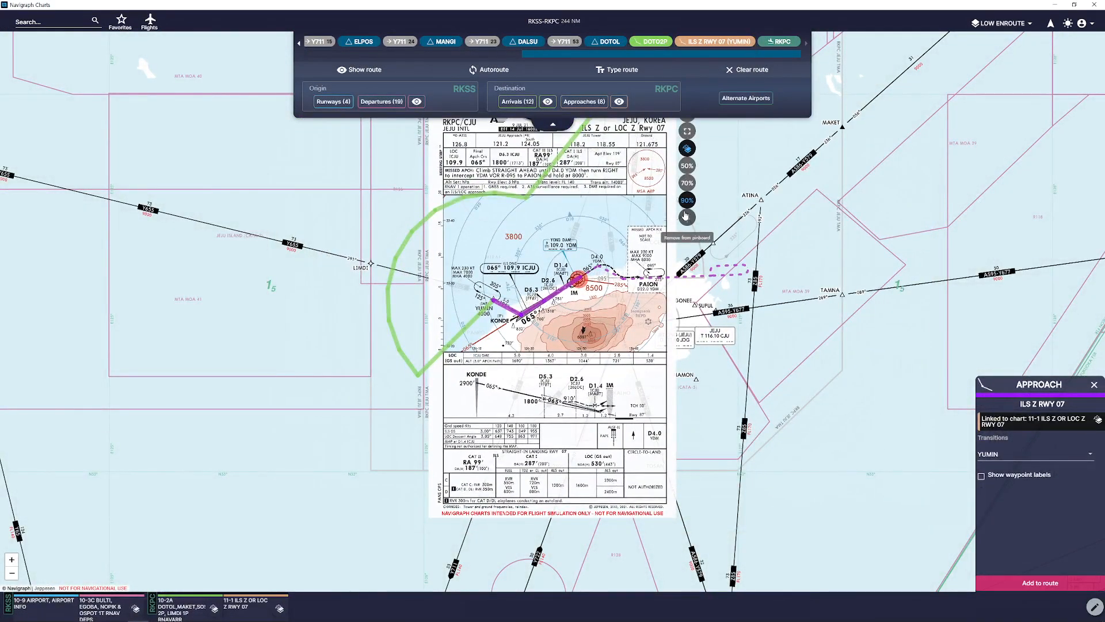
# Open the RKPC taxi charts, pin the 10-9 Airport, Airport Info, Take-off Mnms chart, and close it
pyautogui.click(782, 42)
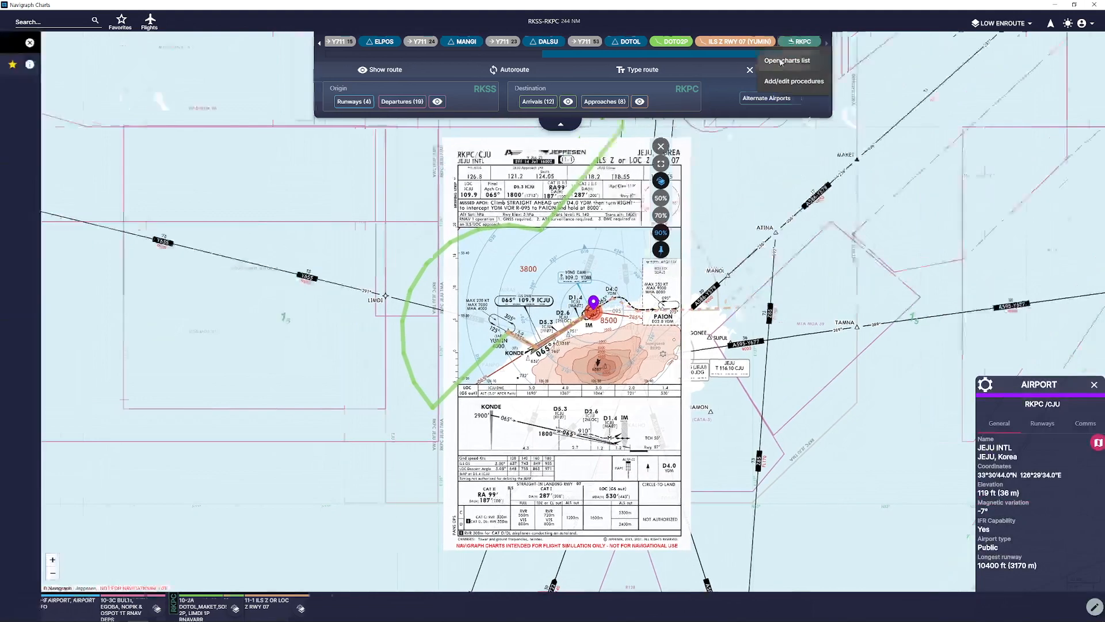
pyautogui.click(786, 60)
pyautogui.click(86, 82)
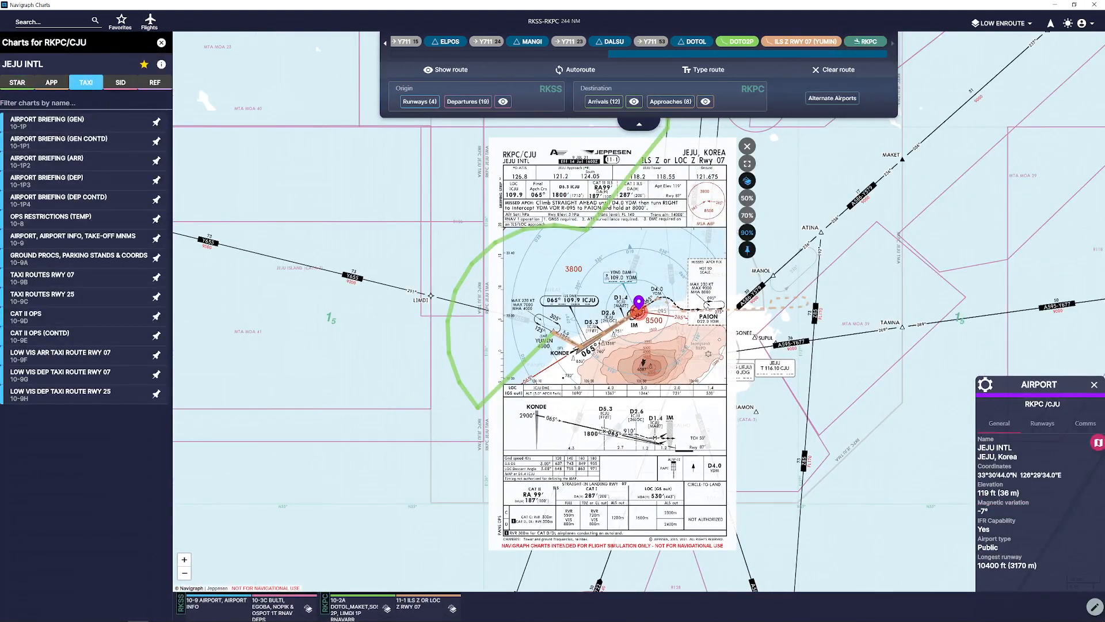
pyautogui.click(40, 246)
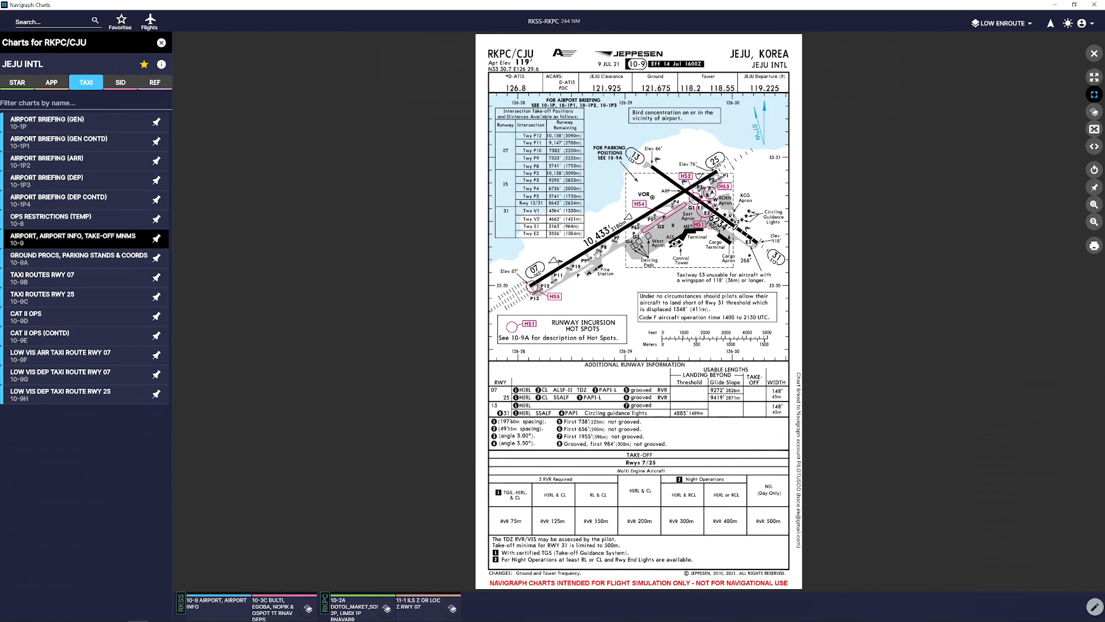
pyautogui.click(1093, 188)
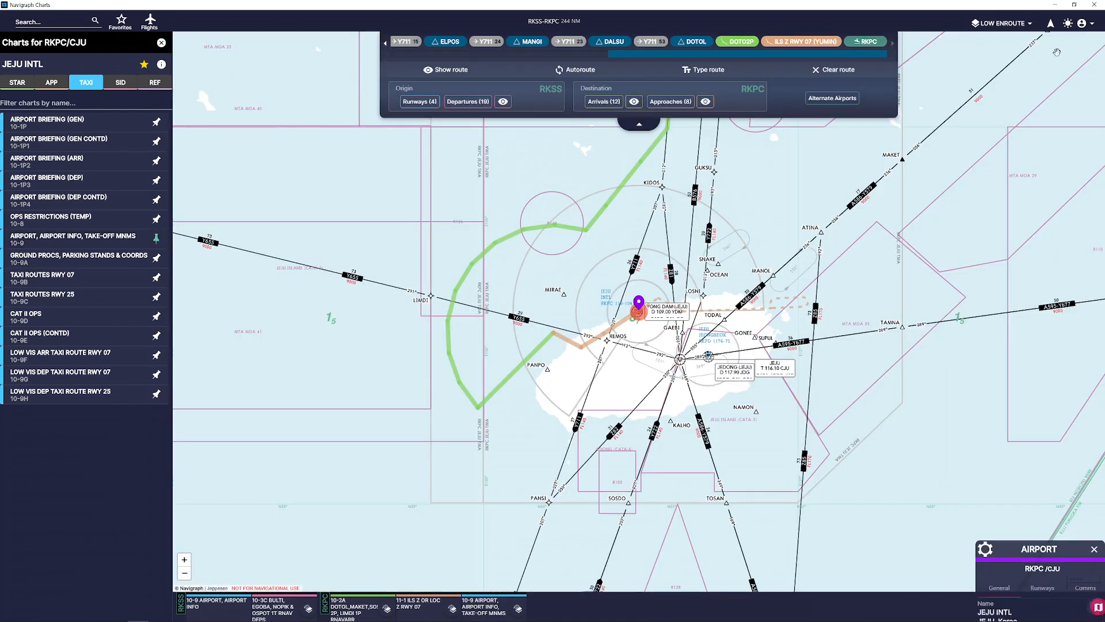
pyautogui.click(1094, 53)
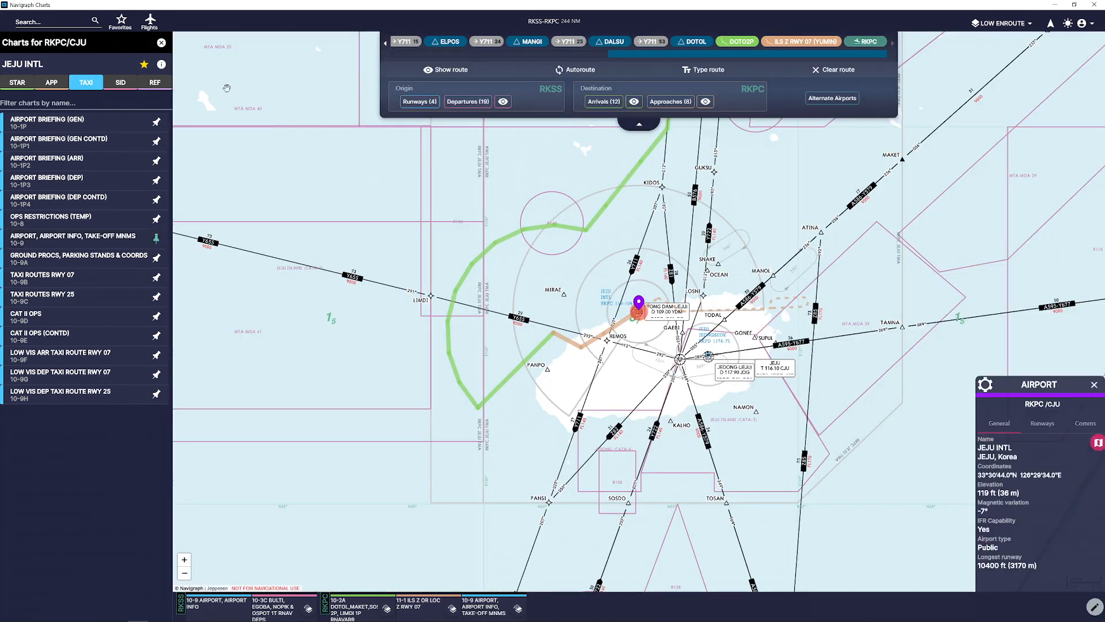
# Close the RKPC chart list and review the pinned RKSS and RKPC airport, departure, arrival and approach charts in flight order
pyautogui.click(161, 42)
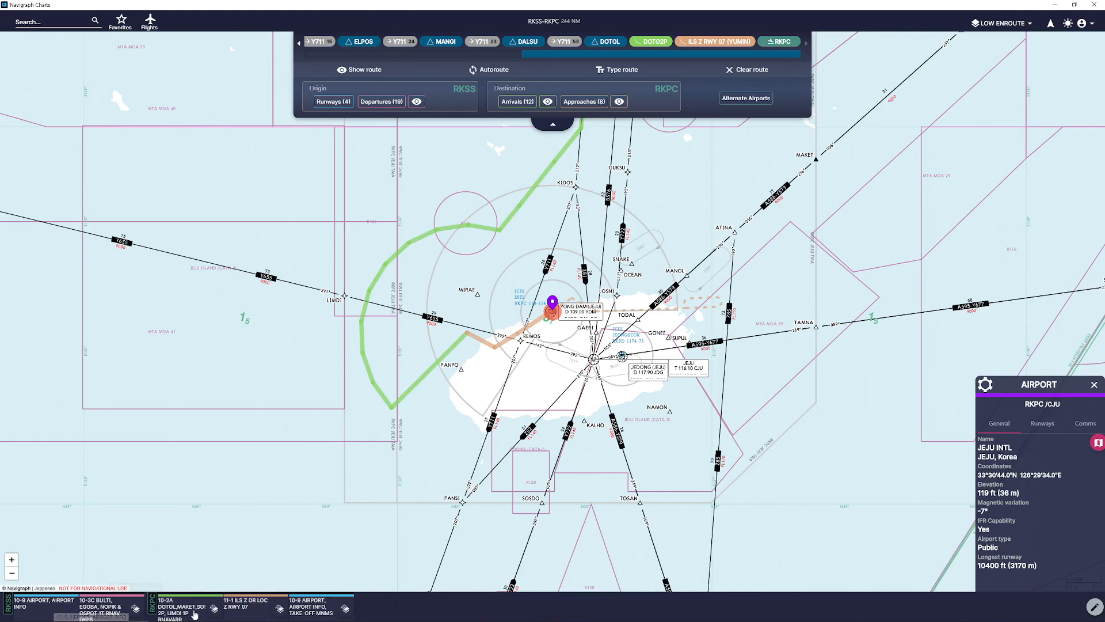
pyautogui.click(51, 613)
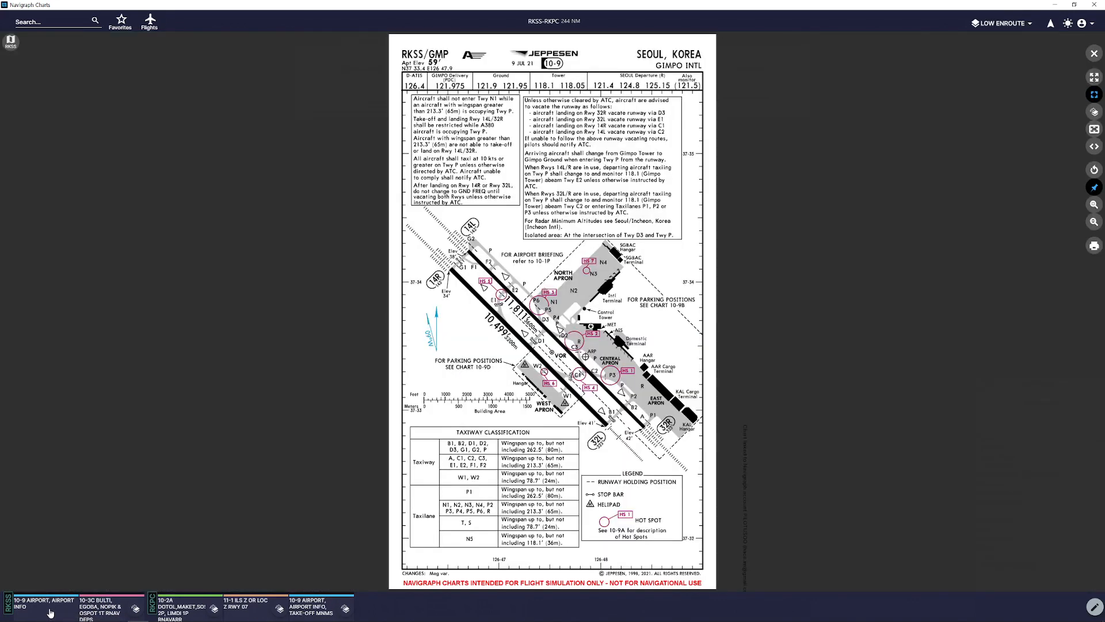
pyautogui.click(99, 610)
pyautogui.click(182, 608)
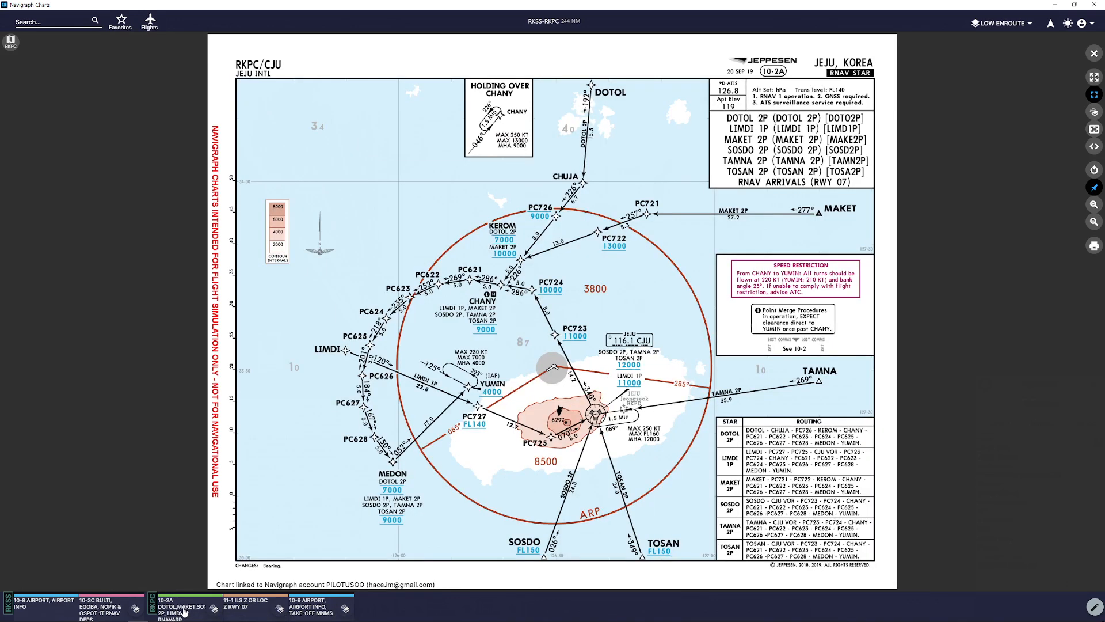
pyautogui.click(246, 616)
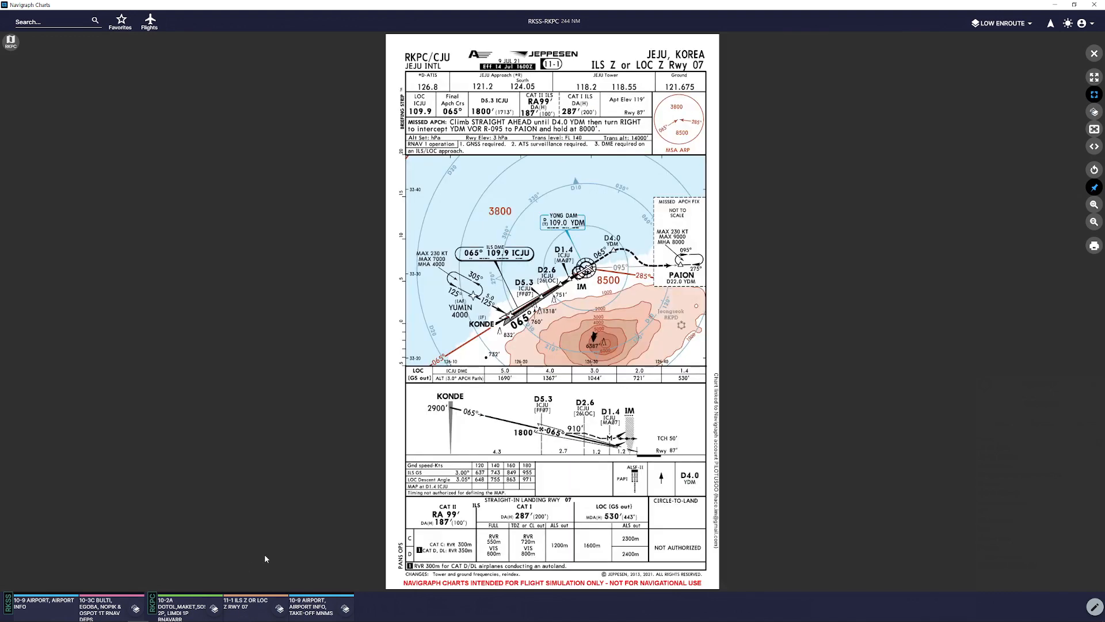
pyautogui.click(305, 609)
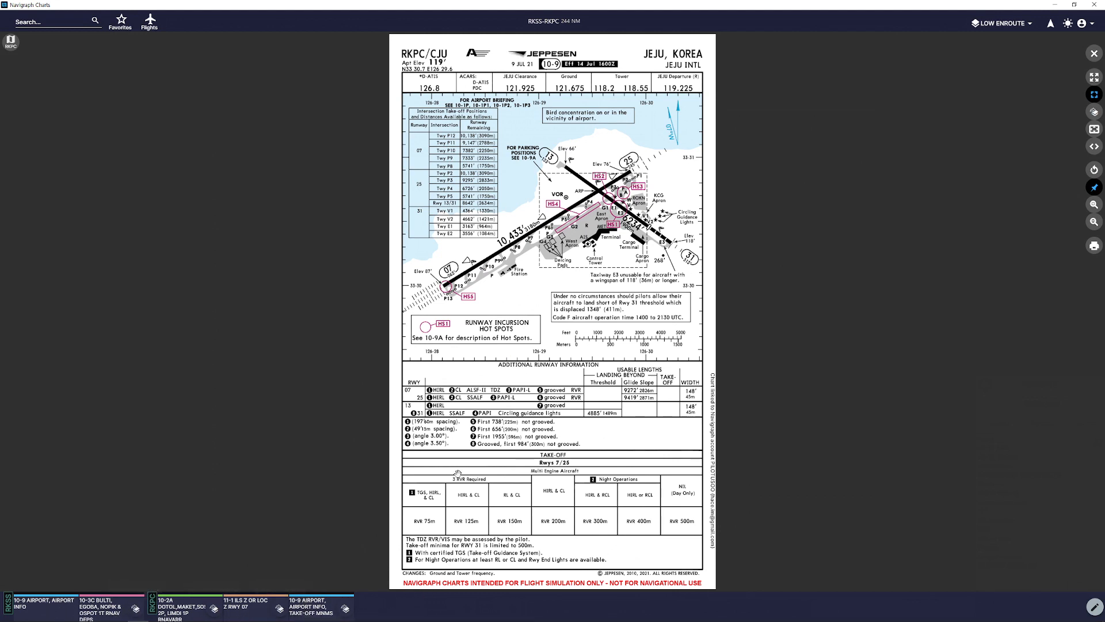
pyautogui.click(1091, 53)
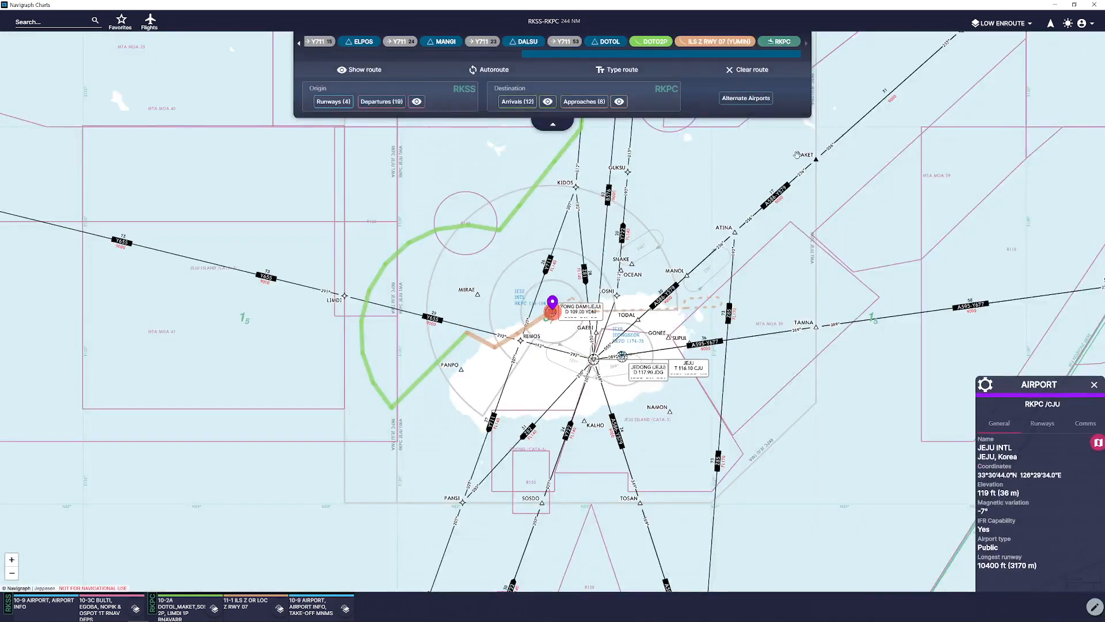
# Add RKPK as the first alternate airport of the RKSS-RKPC flight and save the change
pyautogui.click(751, 101)
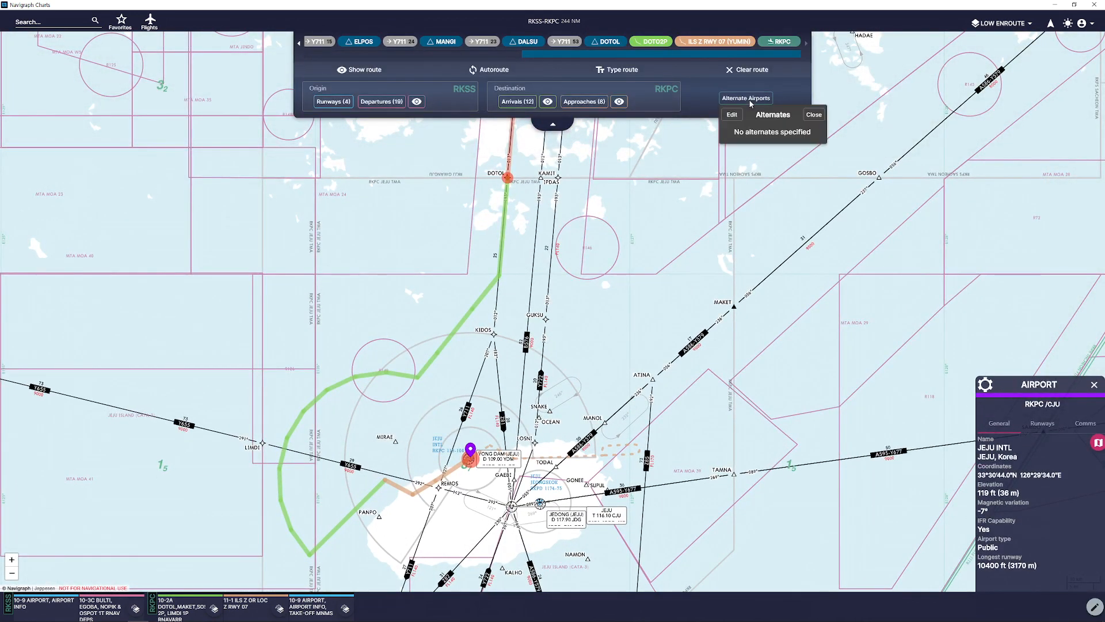
pyautogui.click(731, 115)
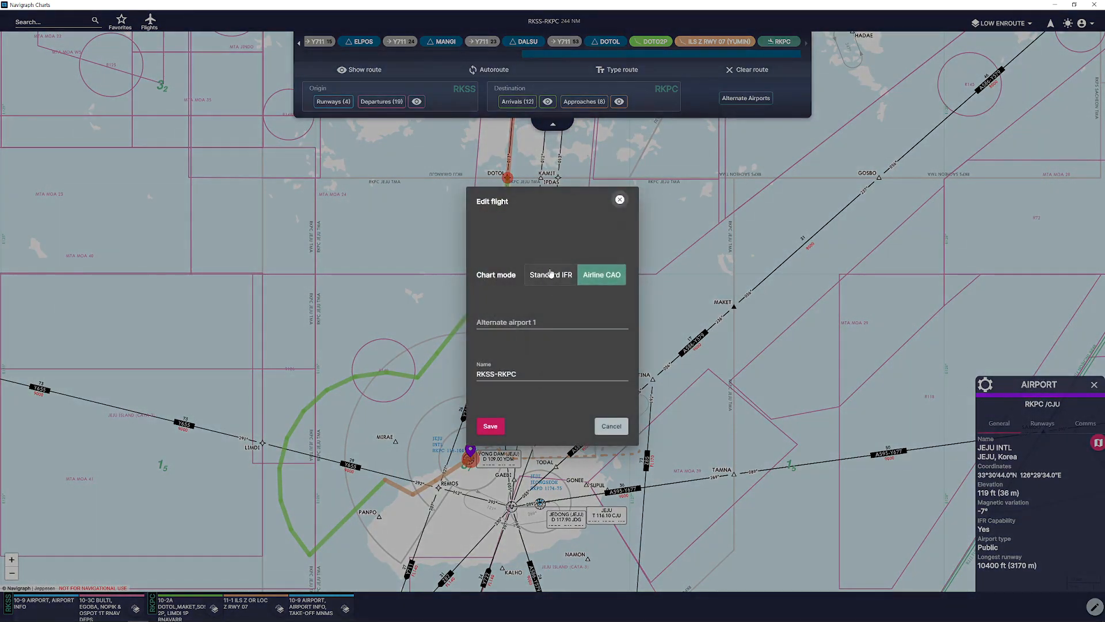
pyautogui.click(545, 324)
pyautogui.write('rkpk')
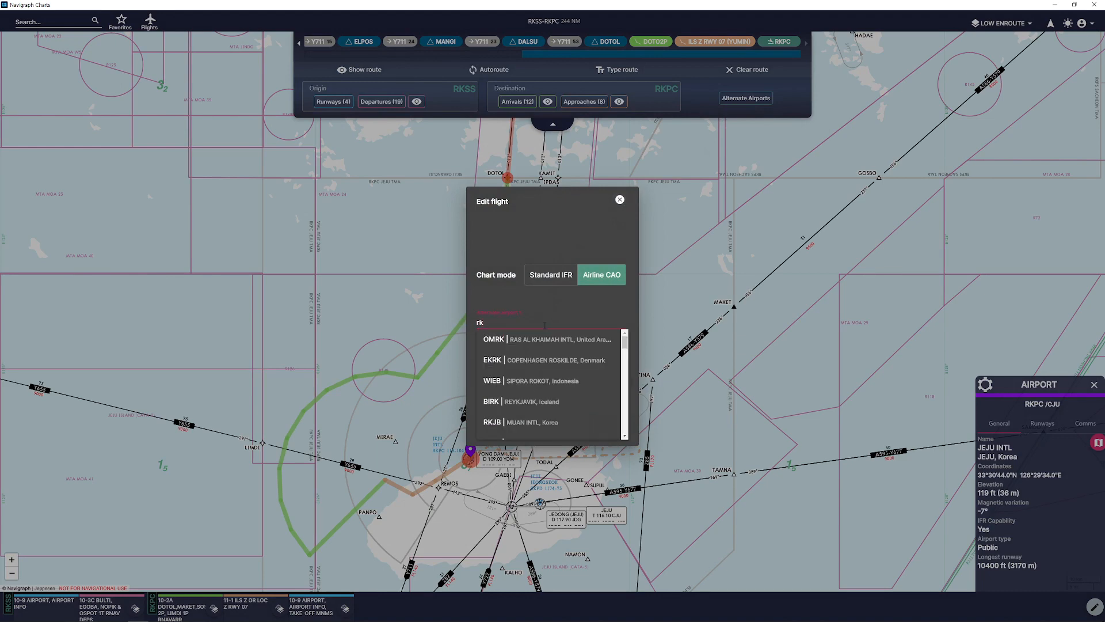
pyautogui.click(546, 323)
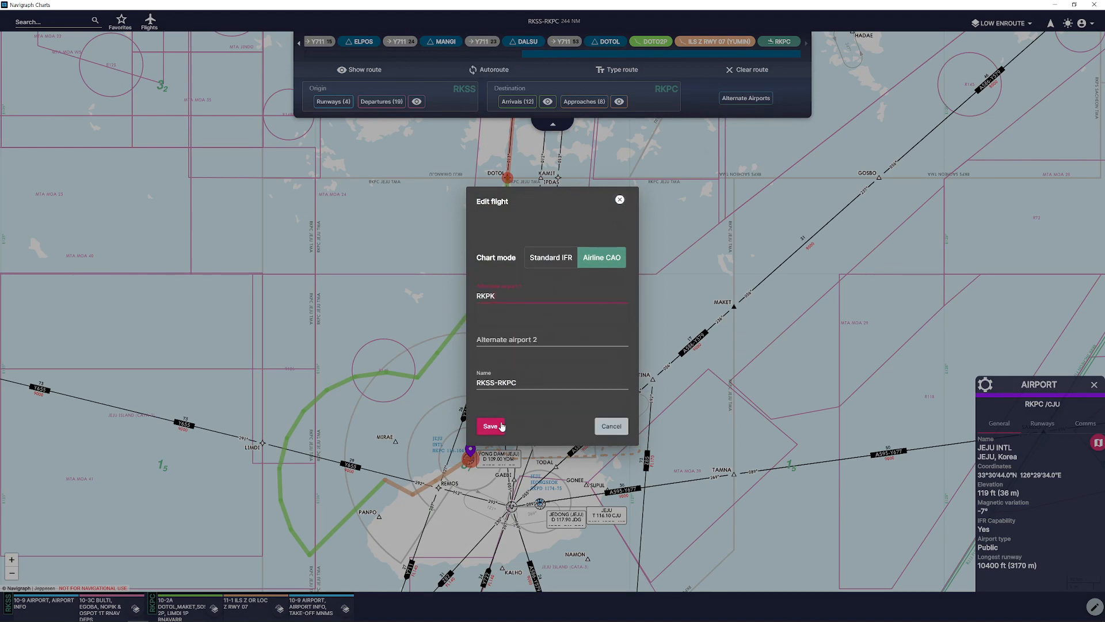
pyautogui.click(499, 424)
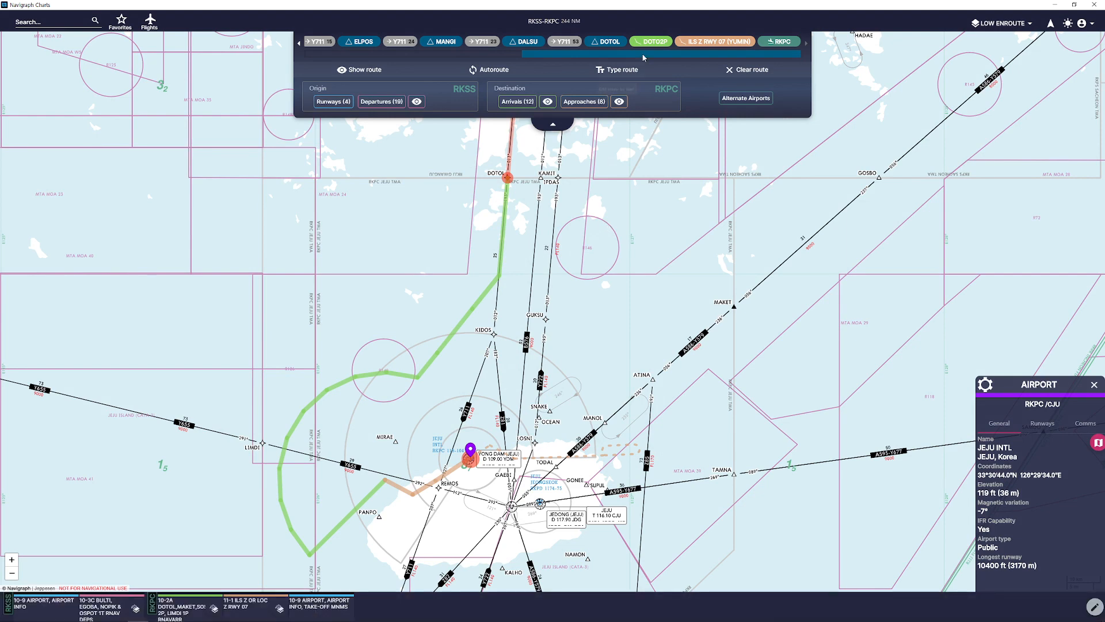
# Open the charts of the alternate airport RKPK and pin the 10-2A GAYHA 2 RNAV arrival chart
pyautogui.click(757, 98)
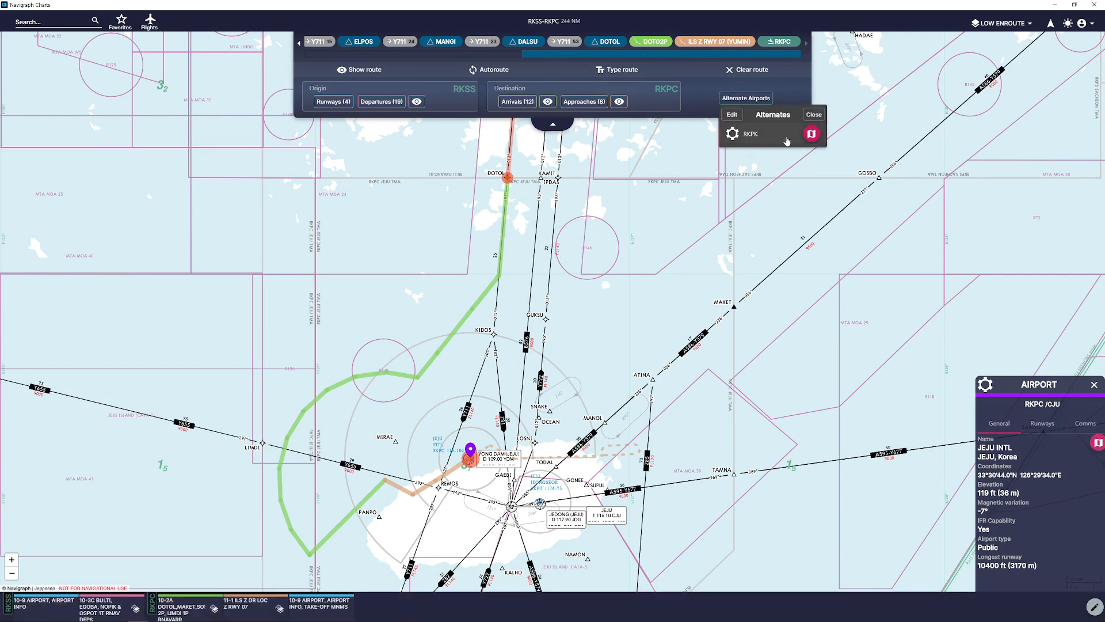
pyautogui.click(811, 133)
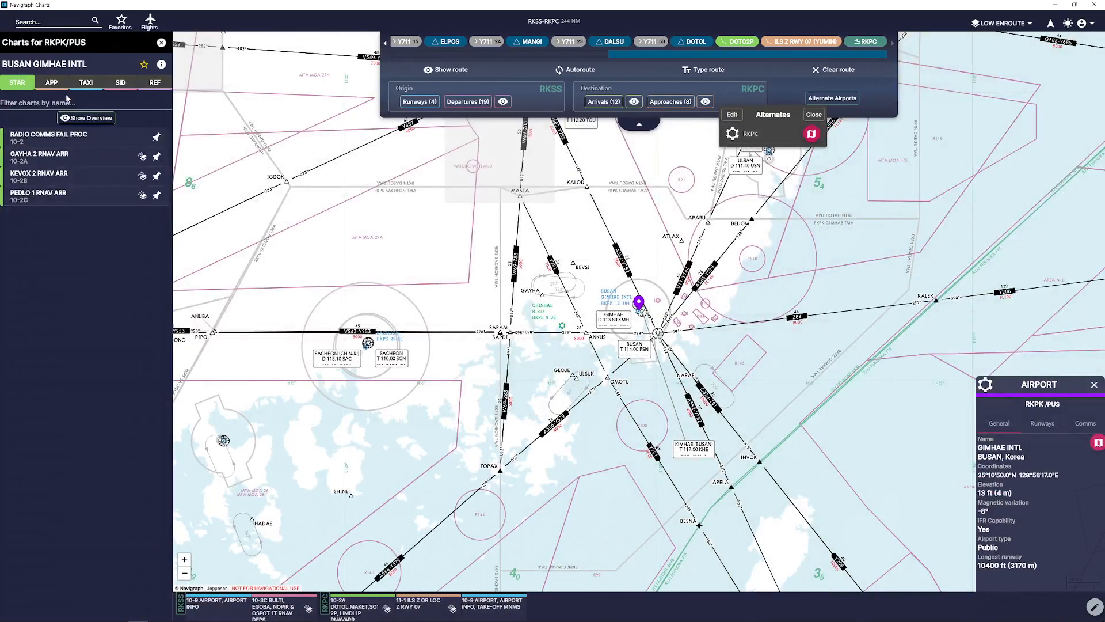
pyautogui.click(57, 84)
pyautogui.click(55, 84)
pyautogui.click(15, 82)
pyautogui.click(156, 156)
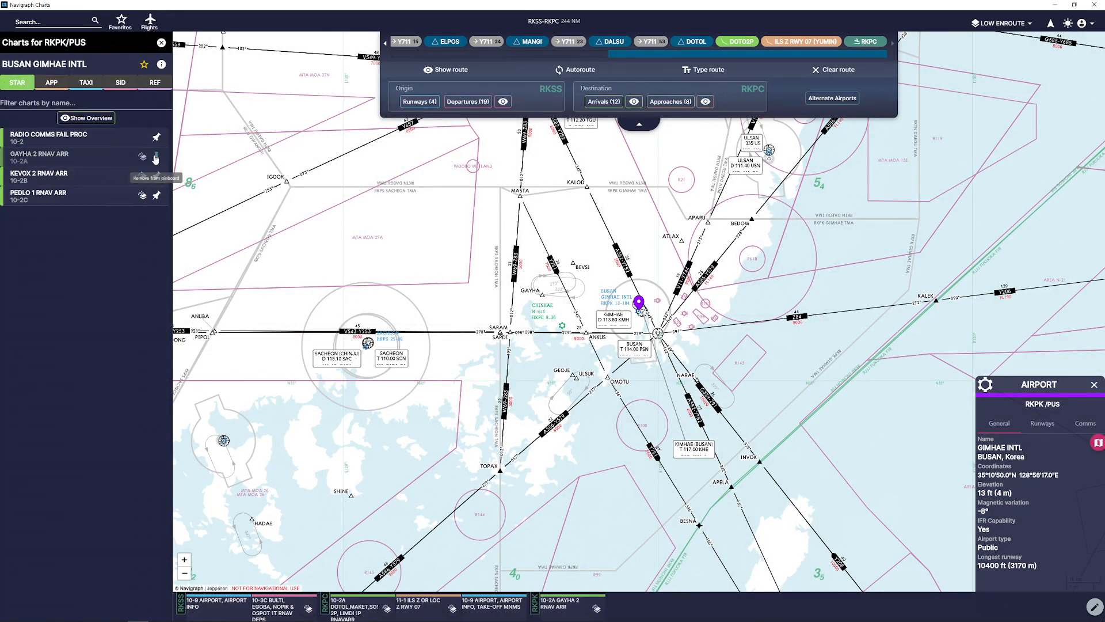
# Pin the 11-2 ILS Z RWY 36L approach chart of RKPK
pyautogui.click(57, 85)
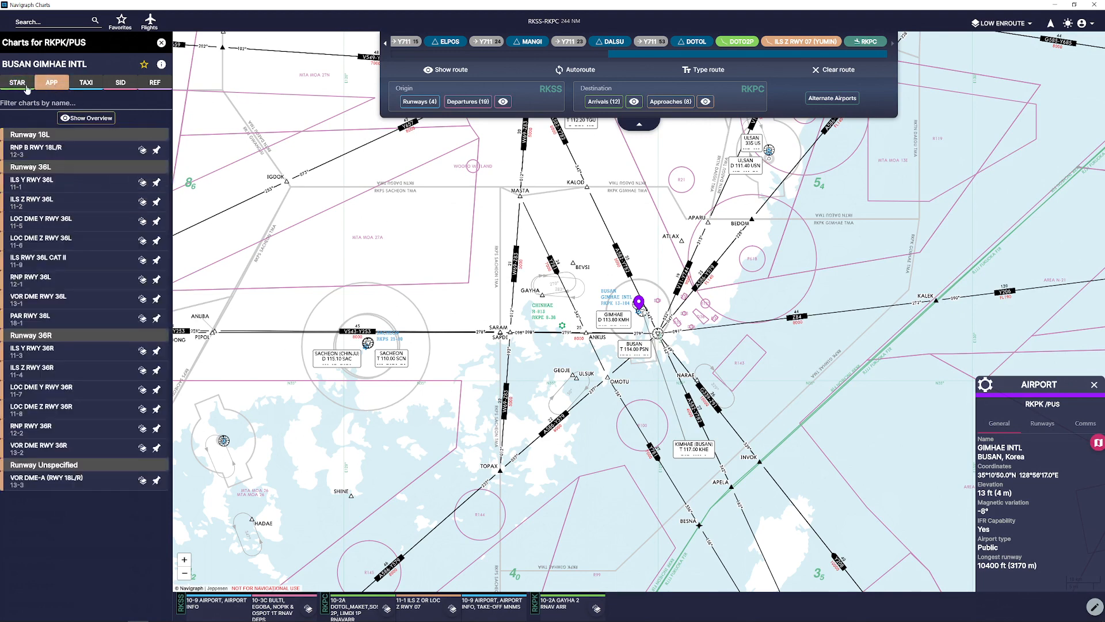
pyautogui.click(27, 86)
pyautogui.click(60, 87)
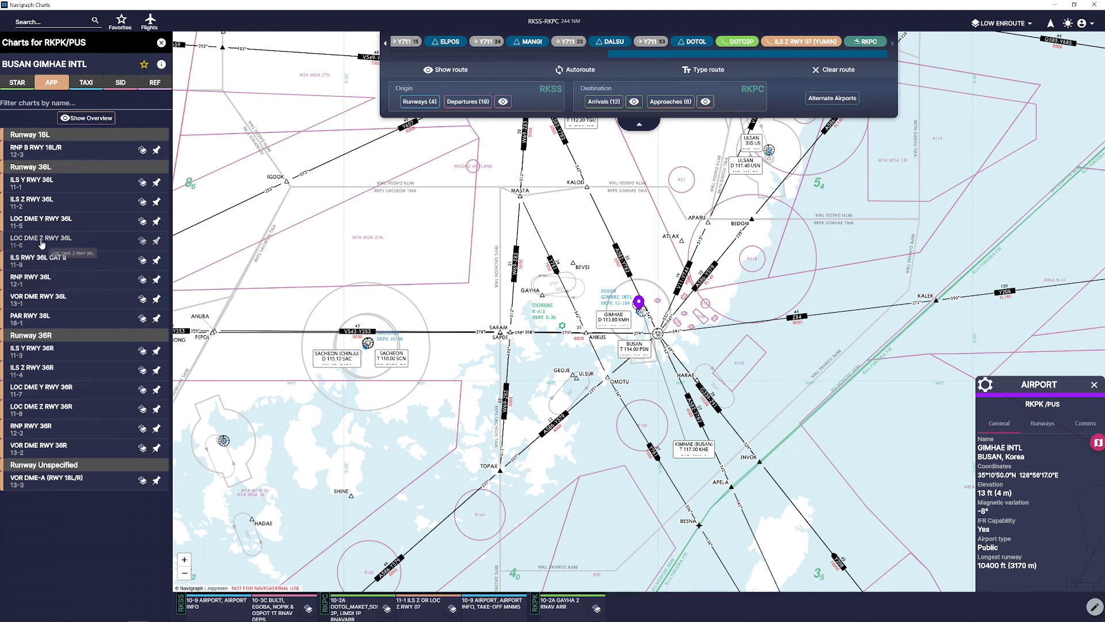
pyautogui.click(156, 202)
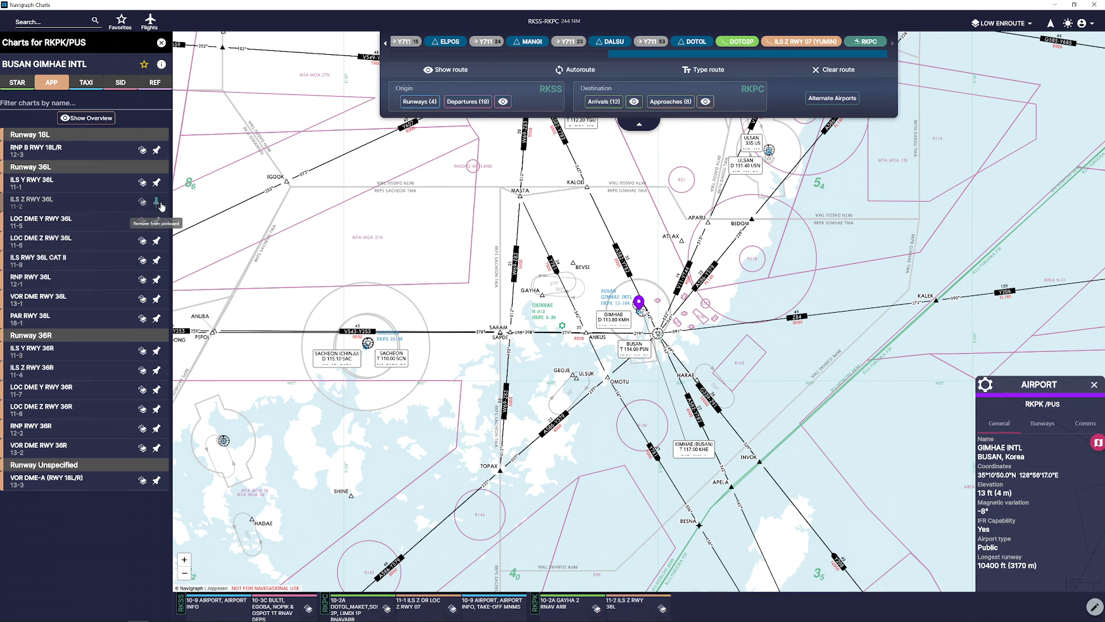
# Pin the RKPK 10-9 Airport, Airport Info, Parking Stands & Coords taxi chart and close the chart list
pyautogui.click(86, 82)
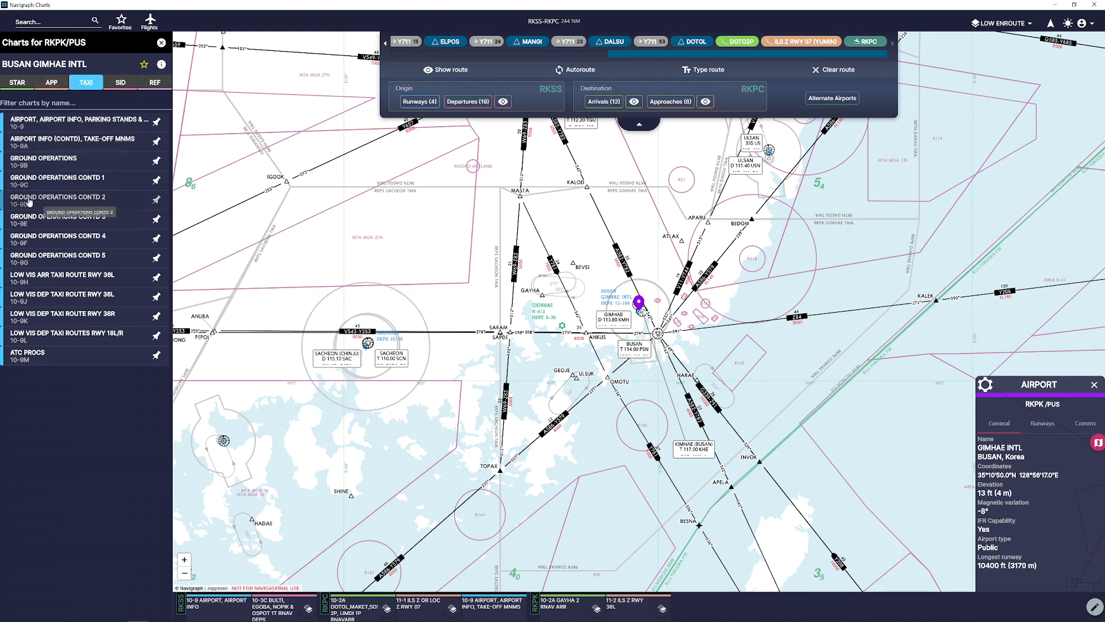
pyautogui.click(156, 121)
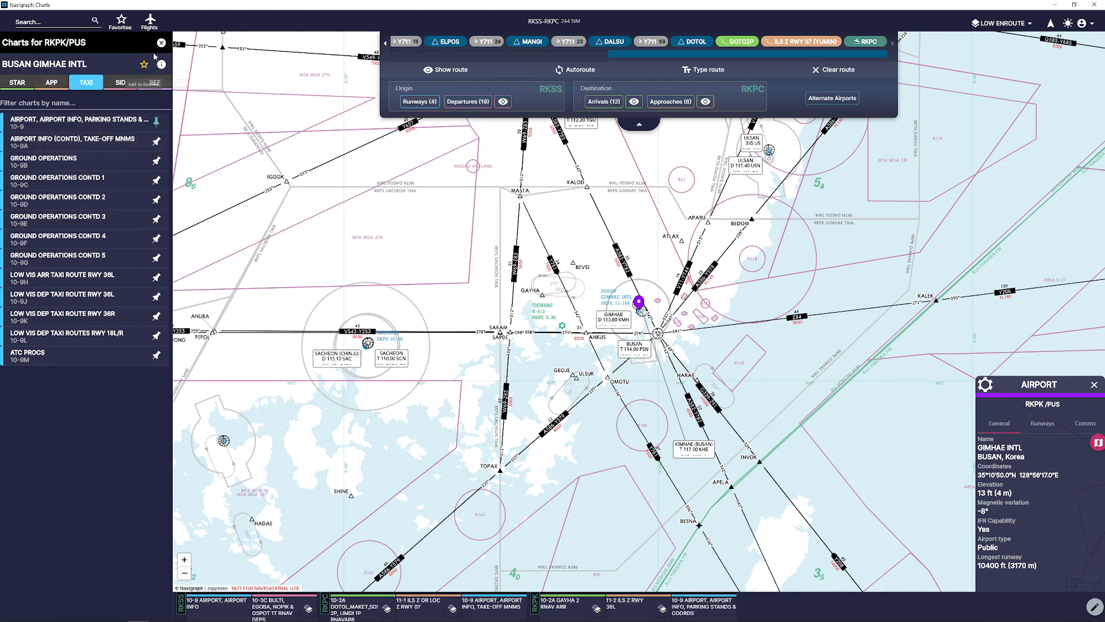
pyautogui.click(161, 43)
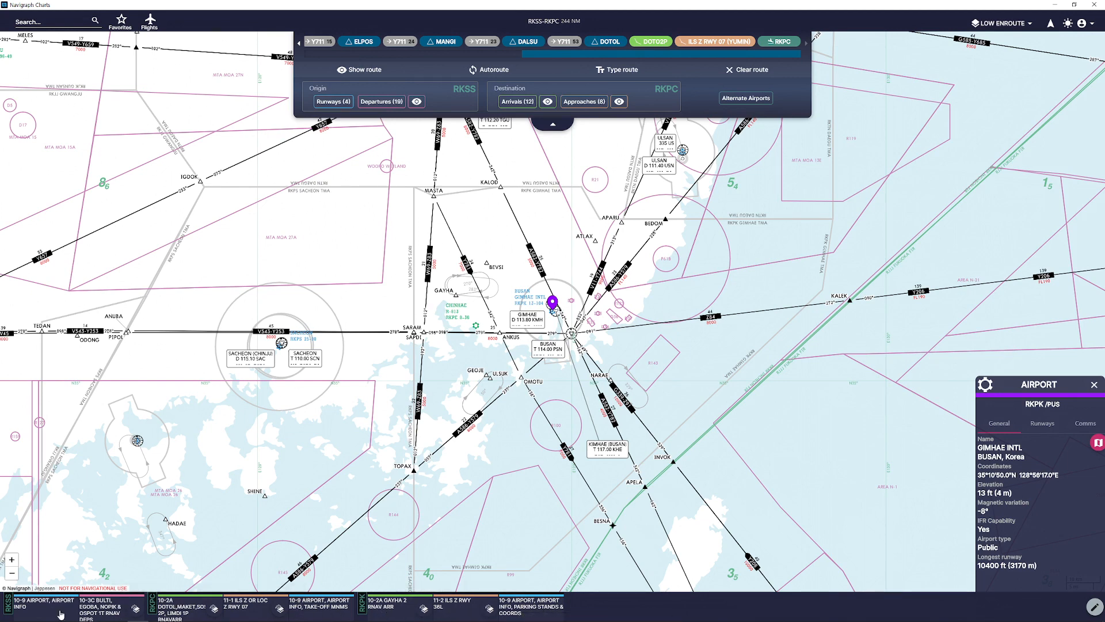
# Examine the whole route on the map from the RKSS departure down to the RKPC arrival and approach
pyautogui.scroll(-5, 342, 425)
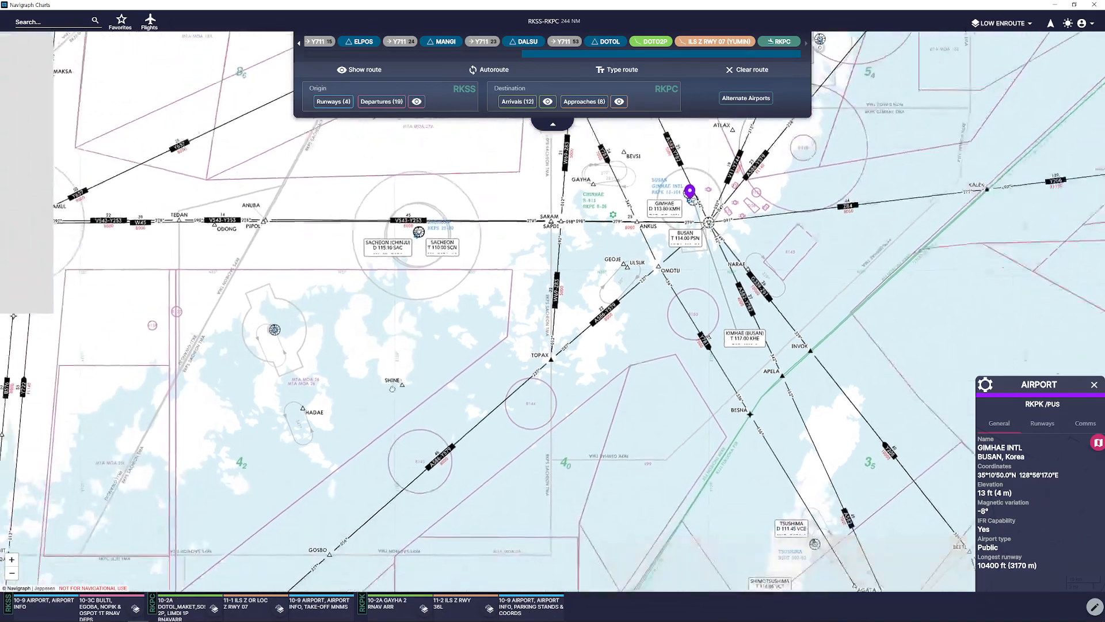
pyautogui.scroll(-5, 343, 424)
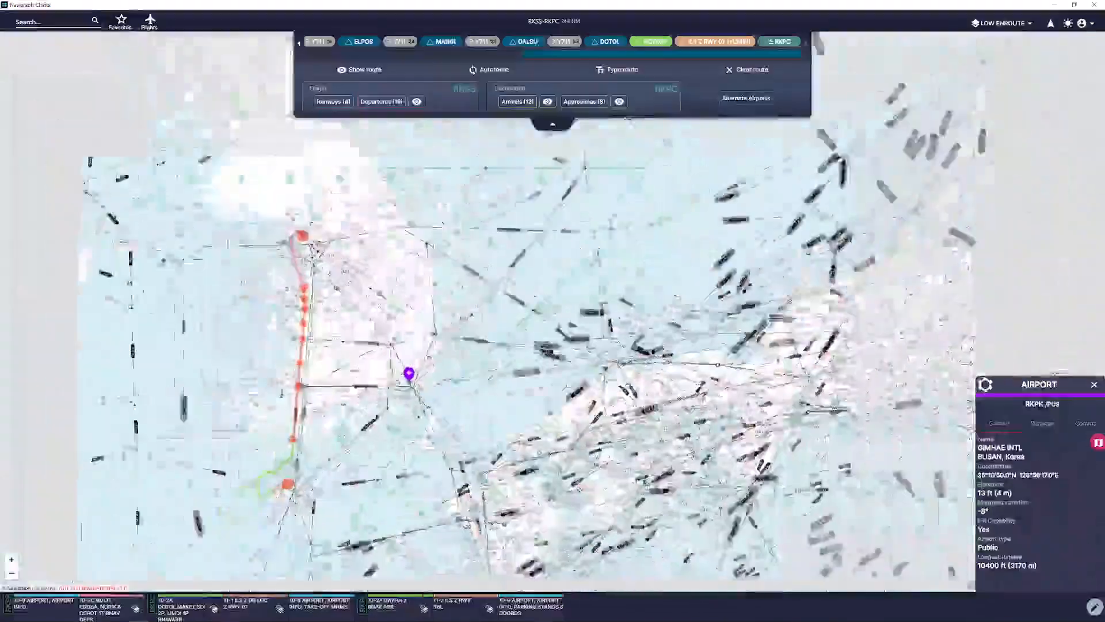
pyautogui.scroll(5, 285, 308)
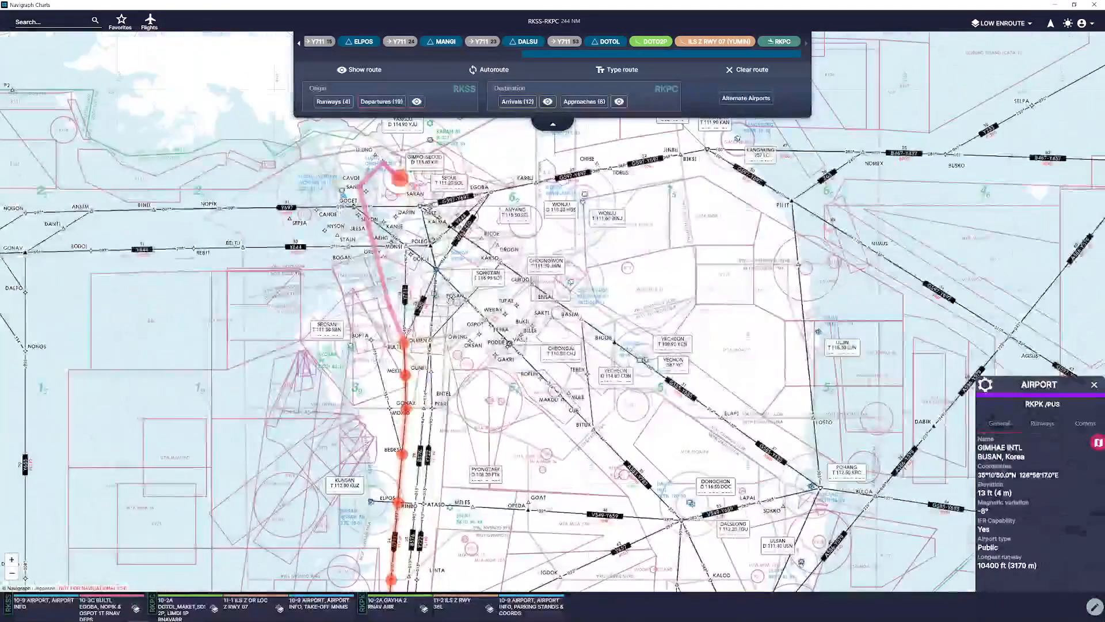
pyautogui.moveTo(450, 301); pyautogui.dragTo(449, 321)
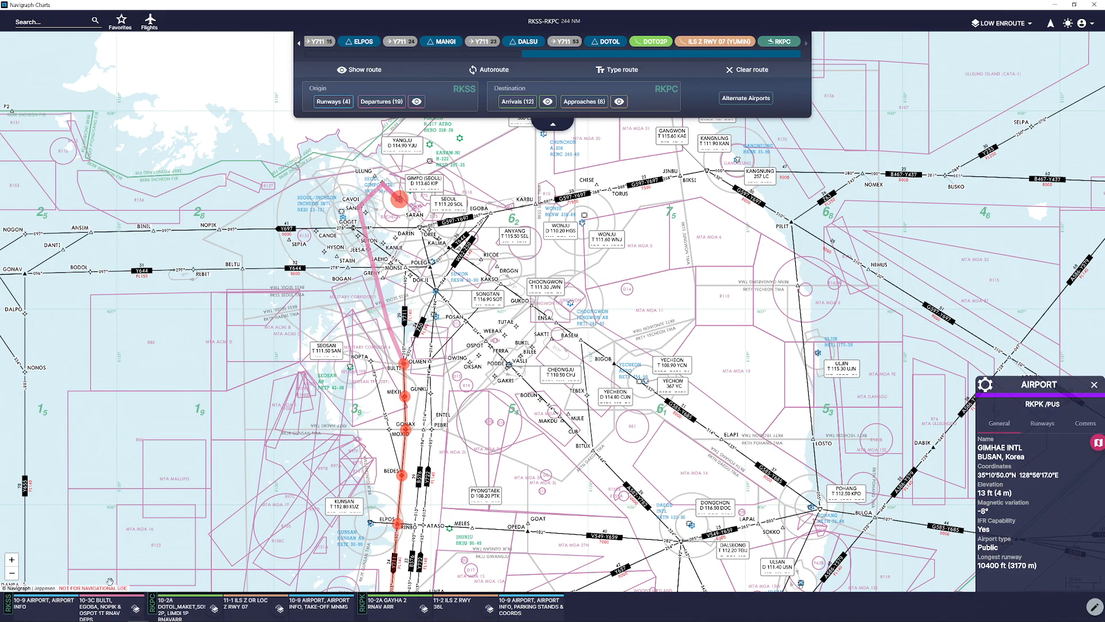
pyautogui.moveTo(265, 502); pyautogui.dragTo(269, 258)
pyautogui.moveTo(441, 557); pyautogui.dragTo(473, 182)
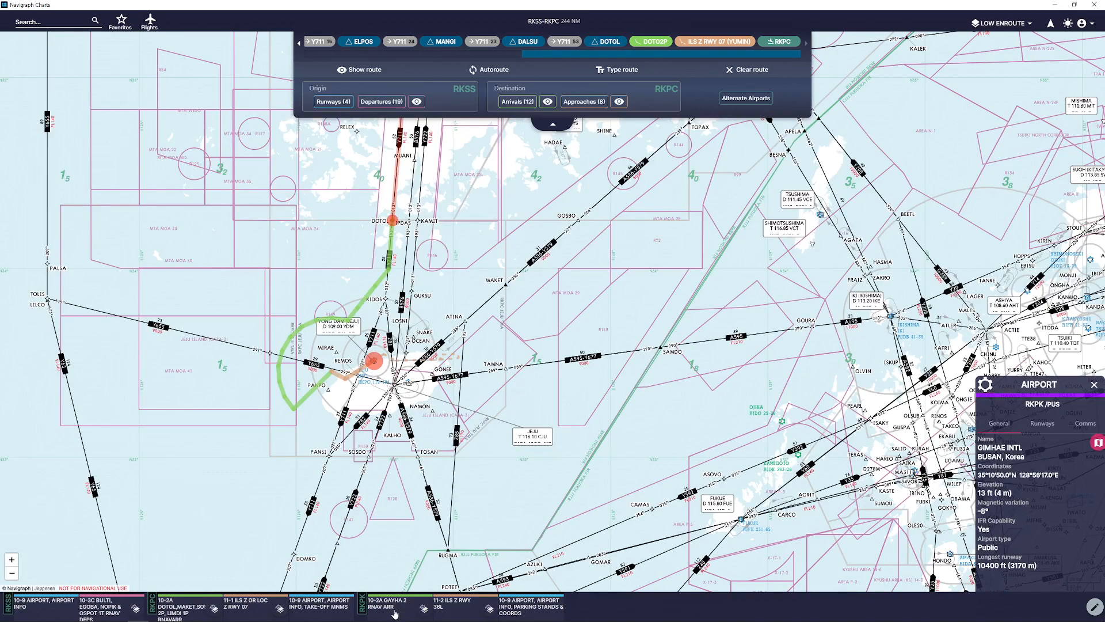
pyautogui.scroll(-5, 405, 518)
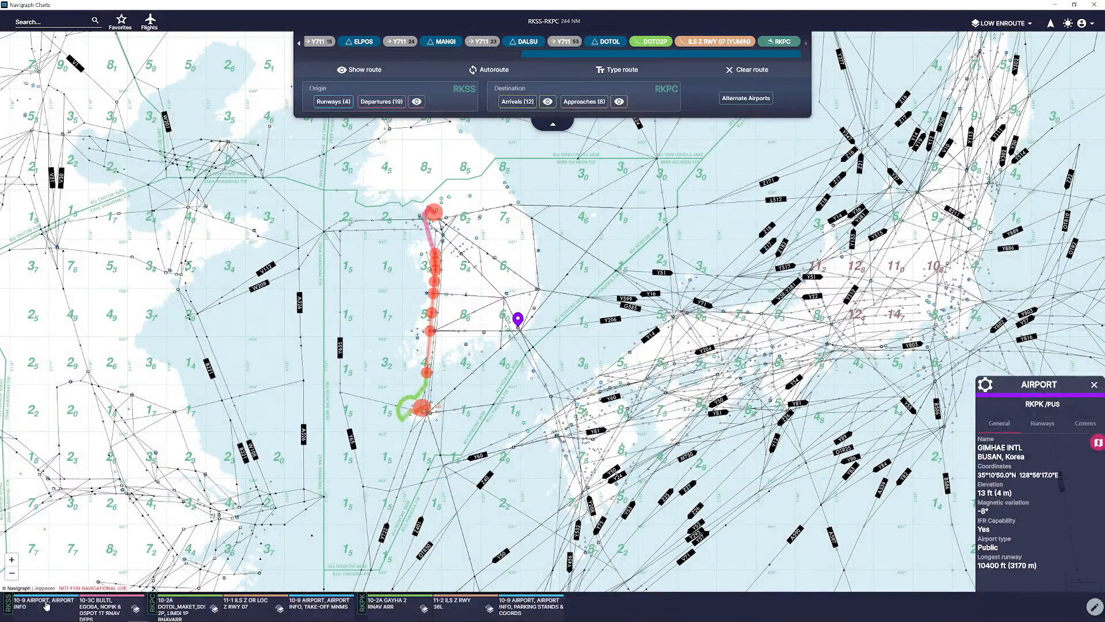
# Go through the pinned charts from the RKSS airport chart to the RKPK GAYHA 2 arrival chart, and close the viewer
pyautogui.click(47, 605)
pyautogui.click(113, 608)
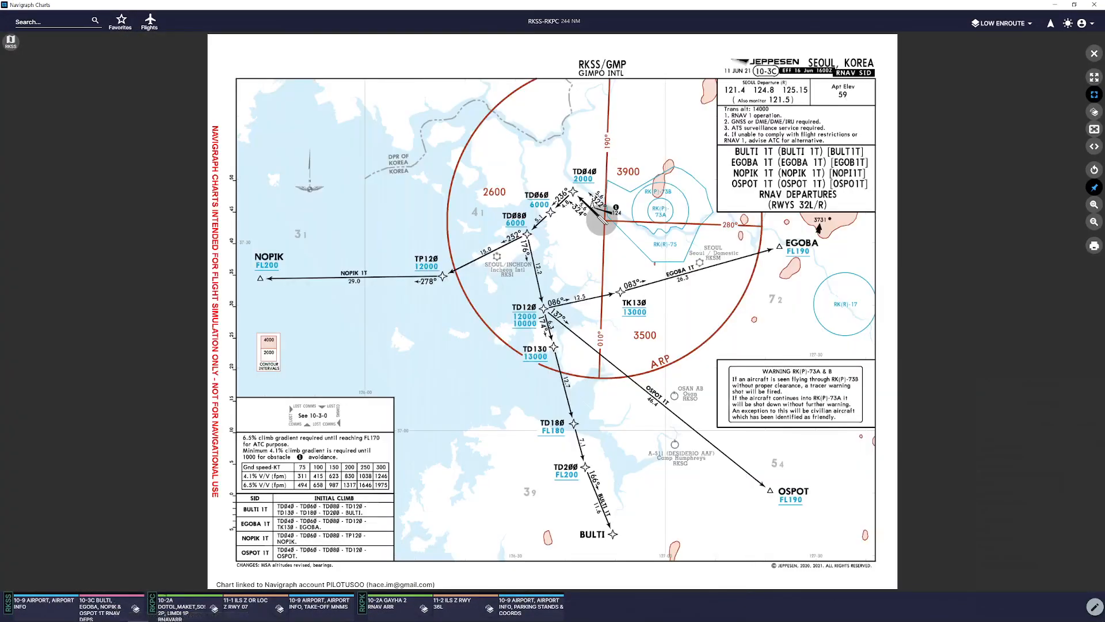
pyautogui.click(209, 604)
pyautogui.click(253, 604)
pyautogui.click(319, 605)
pyautogui.click(394, 605)
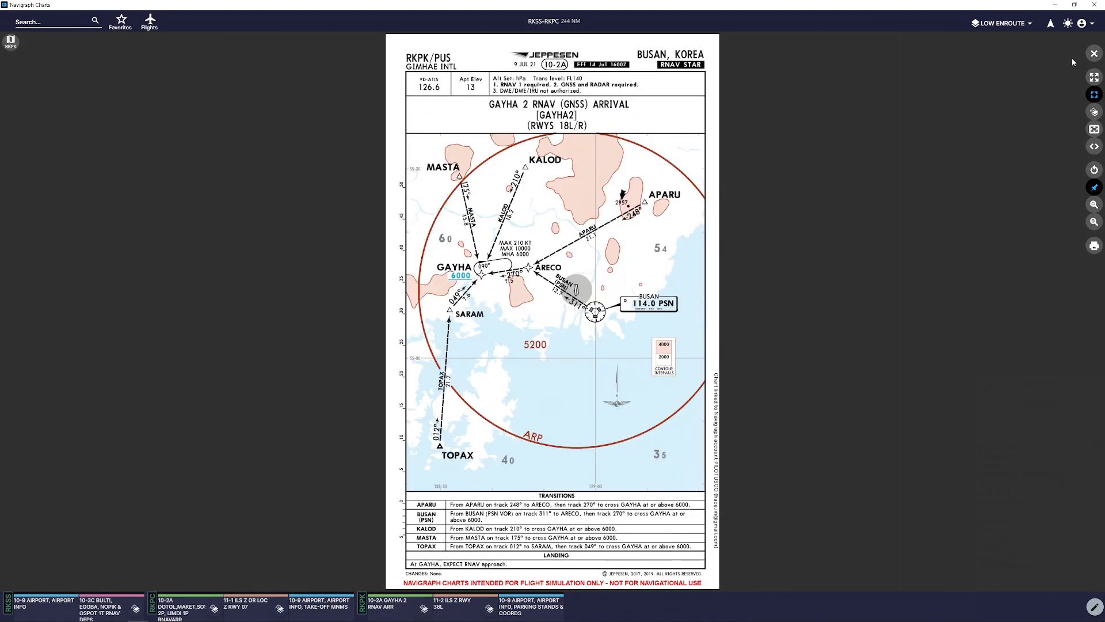
pyautogui.click(1094, 53)
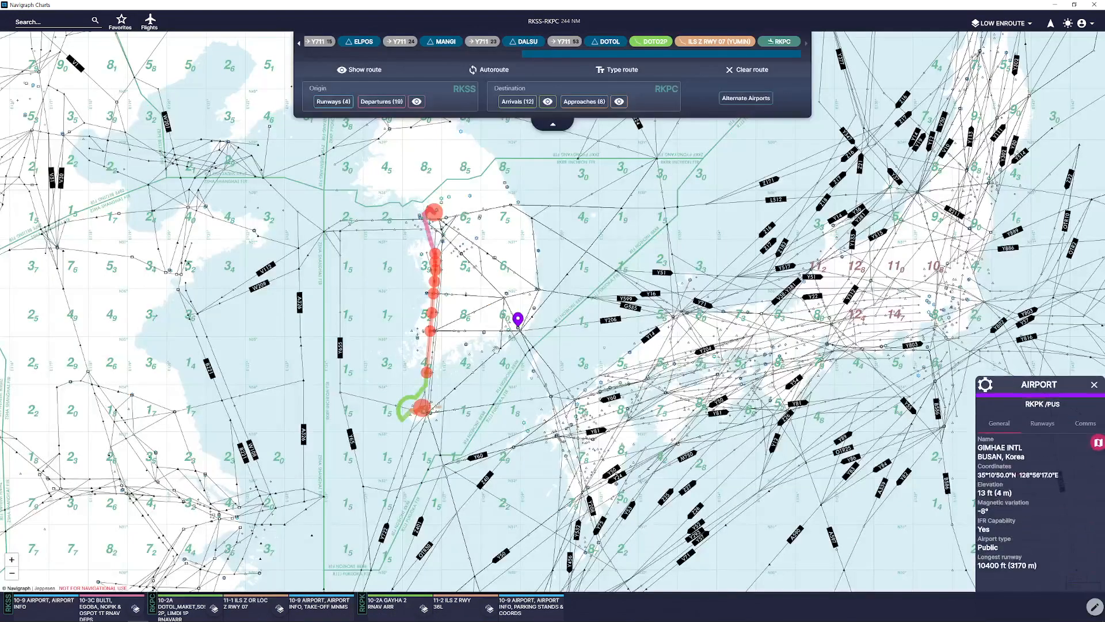
pyautogui.click(506, 285)
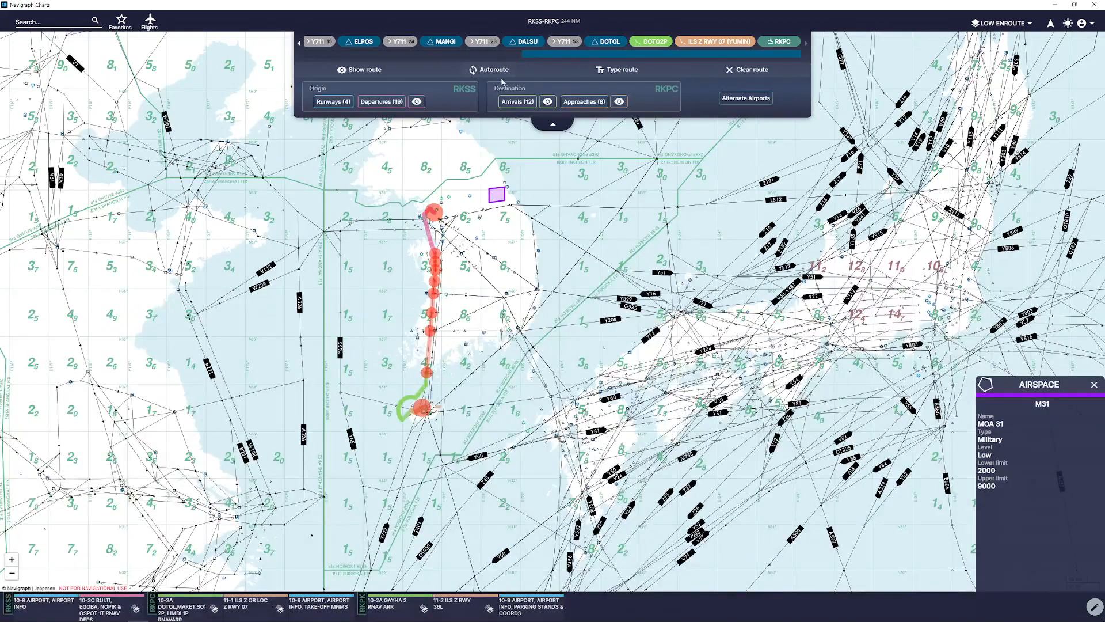
pyautogui.scroll(3, 427, 223)
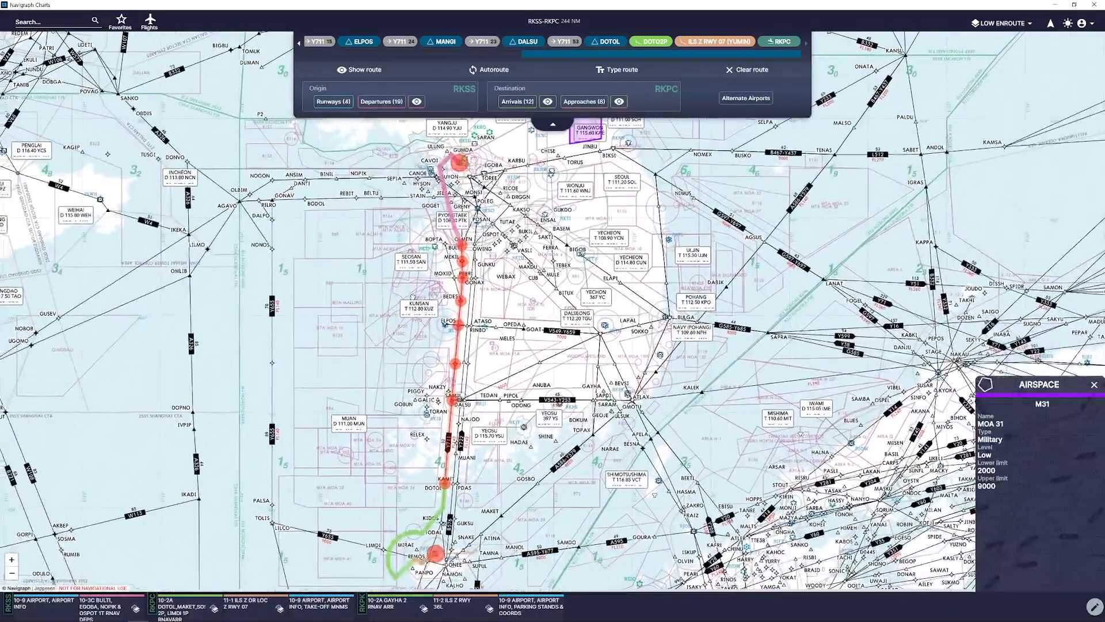
pyautogui.moveTo(412, 297); pyautogui.dragTo(438, 286)
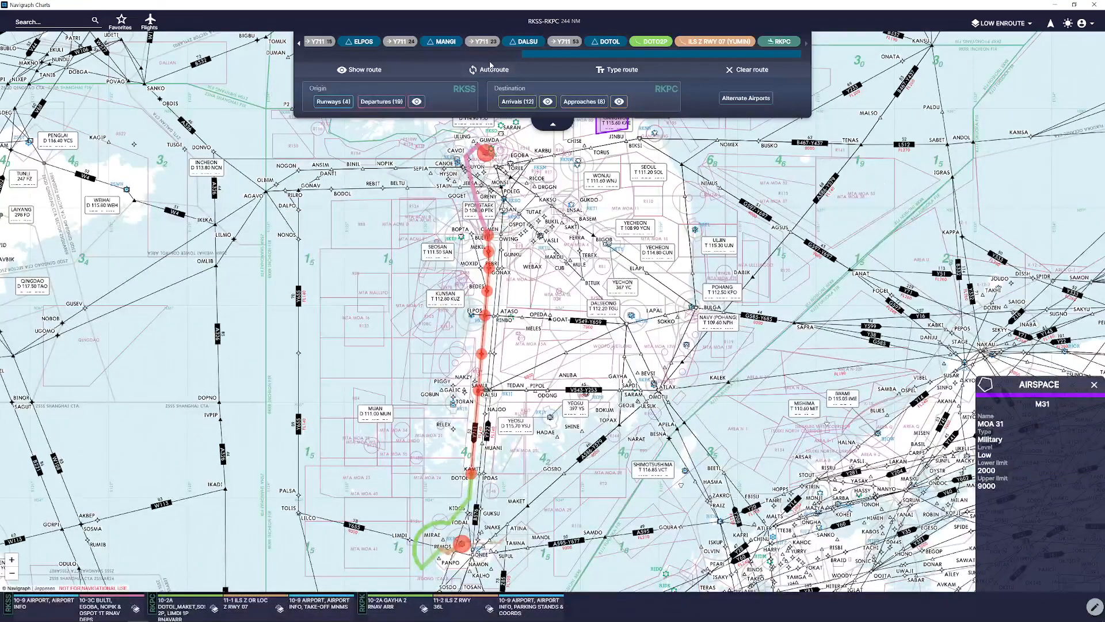
# Create a new flight from RKSS to RKPU in Airline CAO chart mode, without an alternate or automatic route generation
pyautogui.click(150, 24)
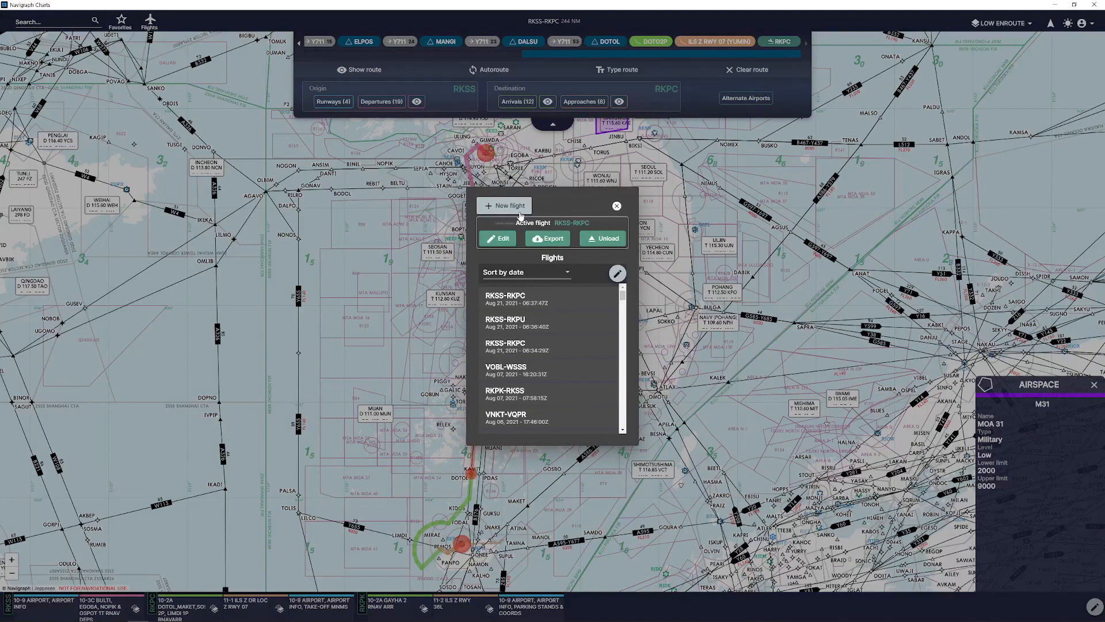
pyautogui.click(520, 205)
pyautogui.click(517, 259)
pyautogui.write('rkss')
pyautogui.press('Tab')
pyautogui.write('rkpu')
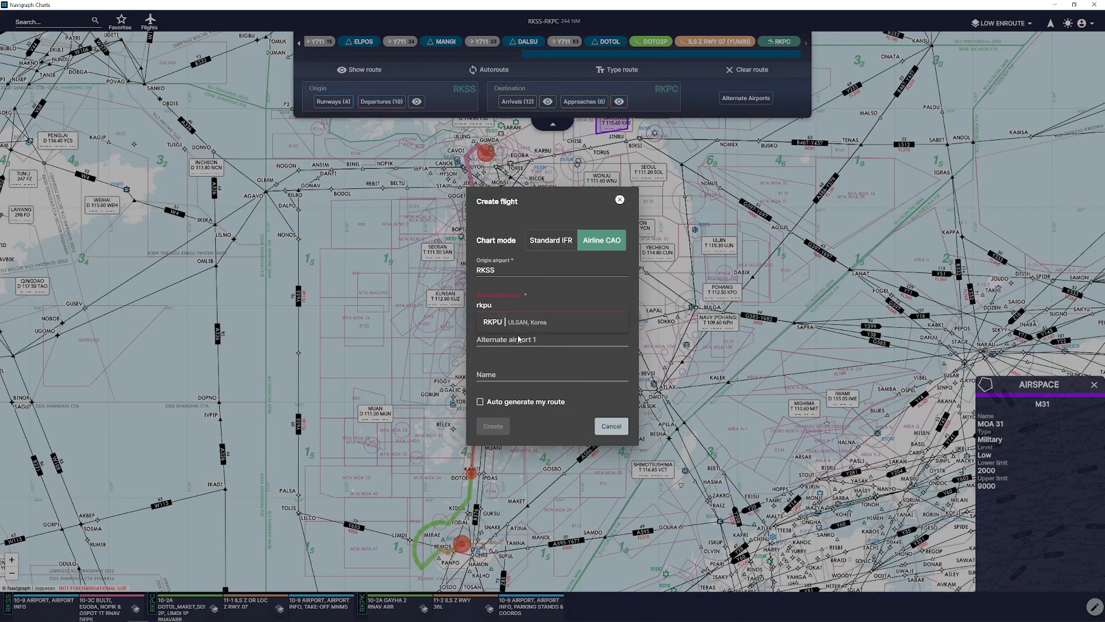
pyautogui.click(525, 326)
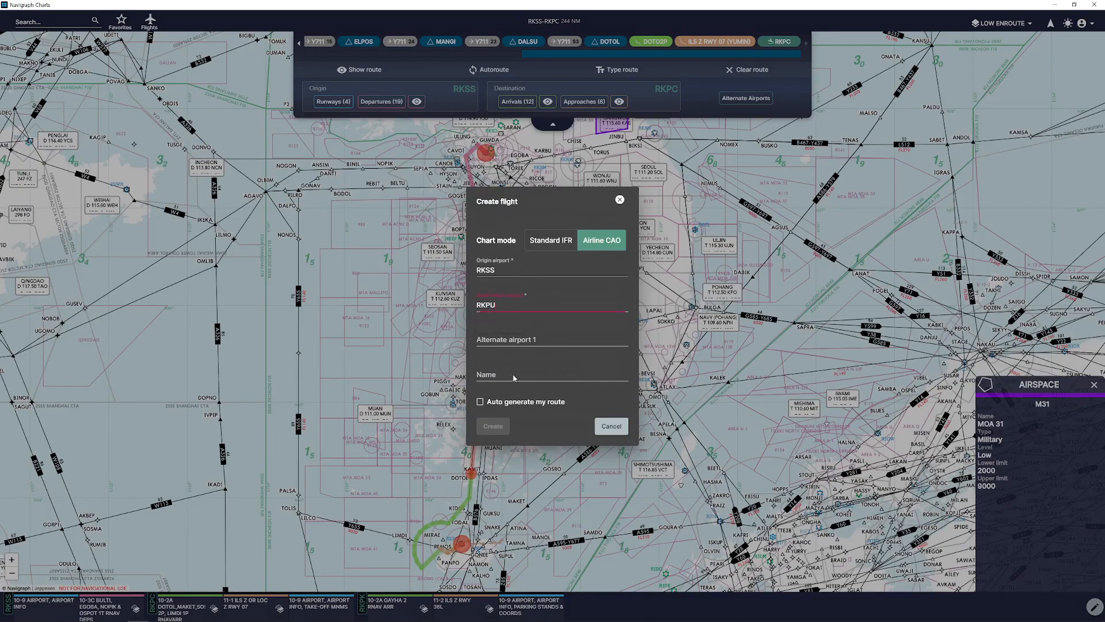
pyautogui.click(495, 428)
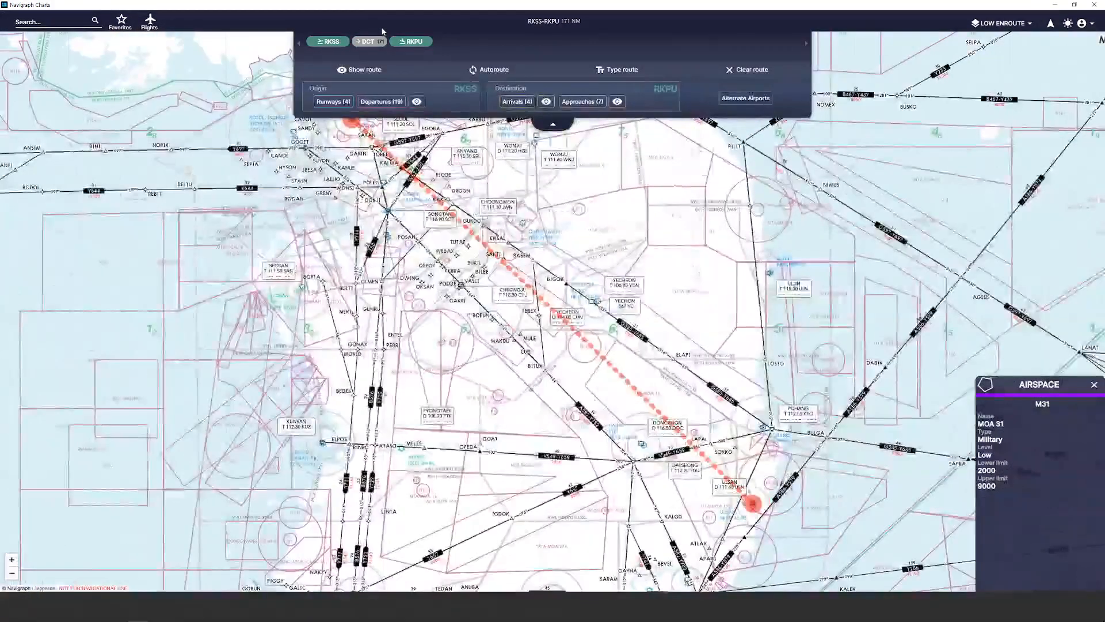
# Calculate an automatic route for the RKSS-RKPU flight using high airways and inspect its path on the map
pyautogui.click(492, 71)
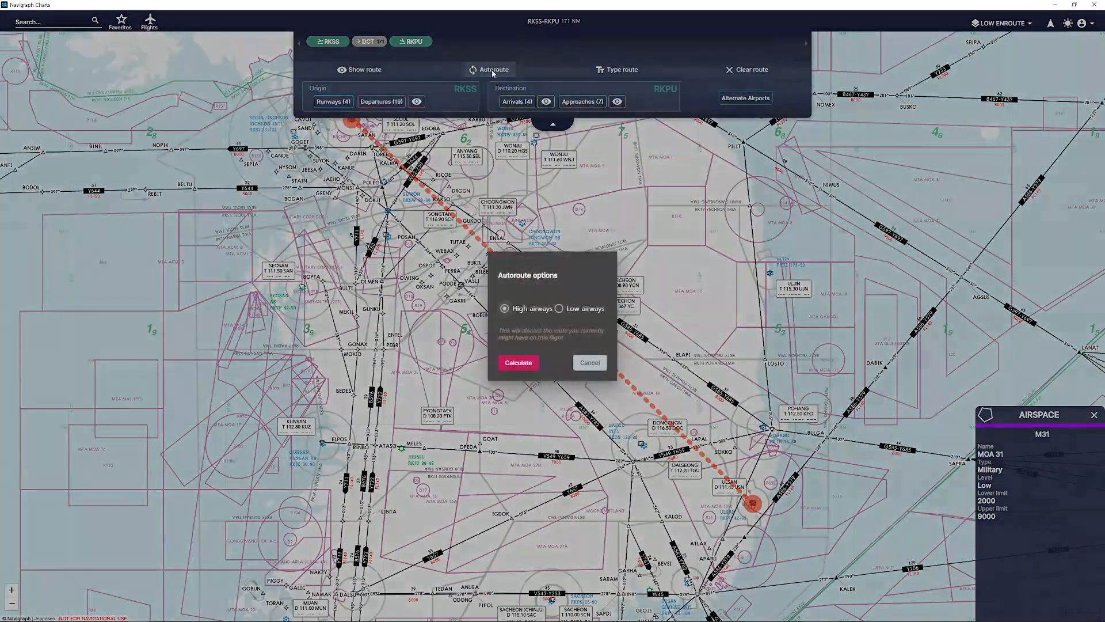
pyautogui.click(518, 362)
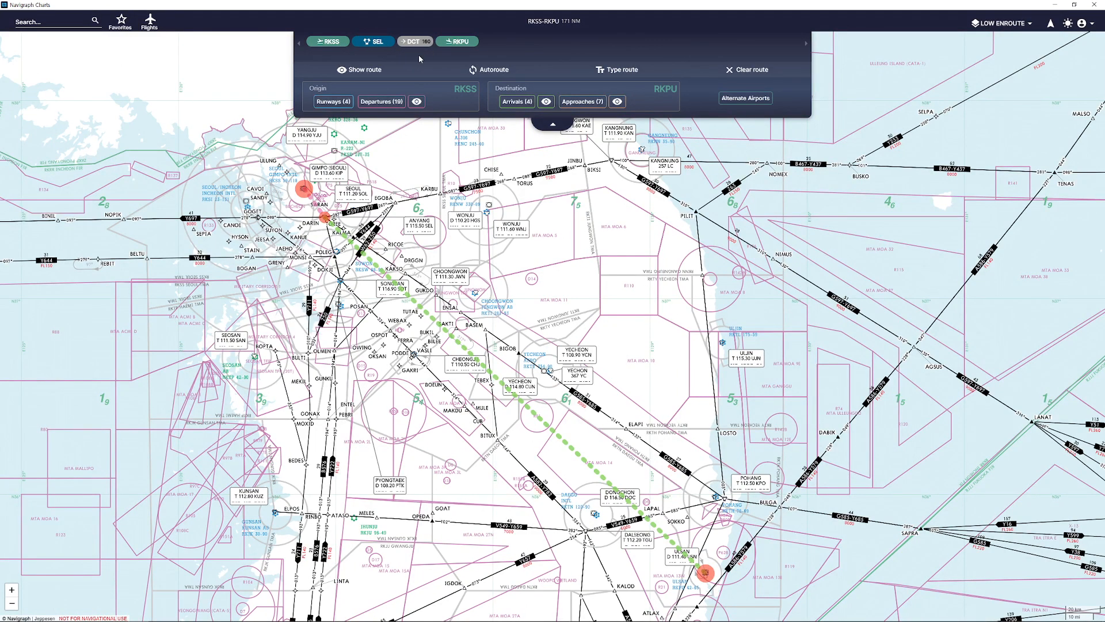
pyautogui.moveTo(500, 409); pyautogui.dragTo(514, 322)
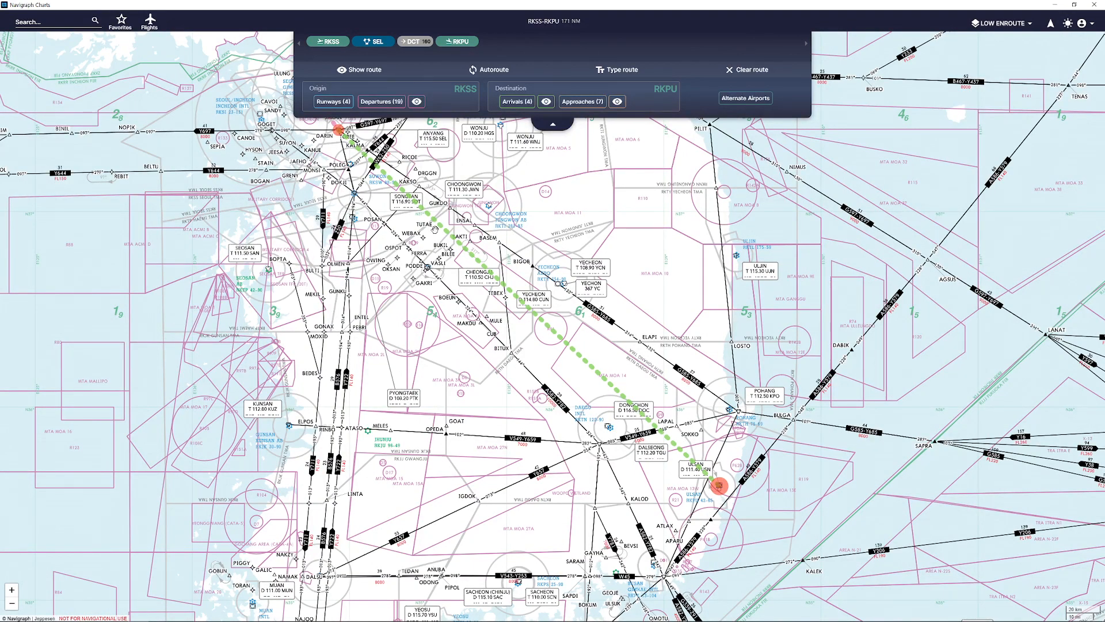
pyautogui.moveTo(509, 256); pyautogui.dragTo(505, 361)
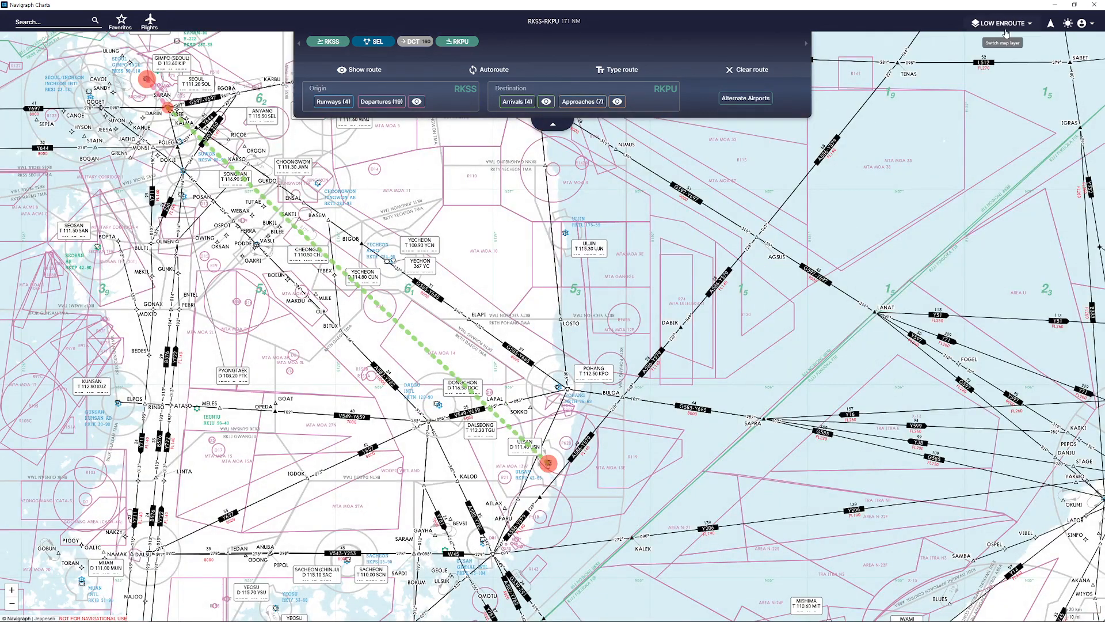
# View the route on the World Map layer and return to the Low Enroute layer
pyautogui.click(985, 25)
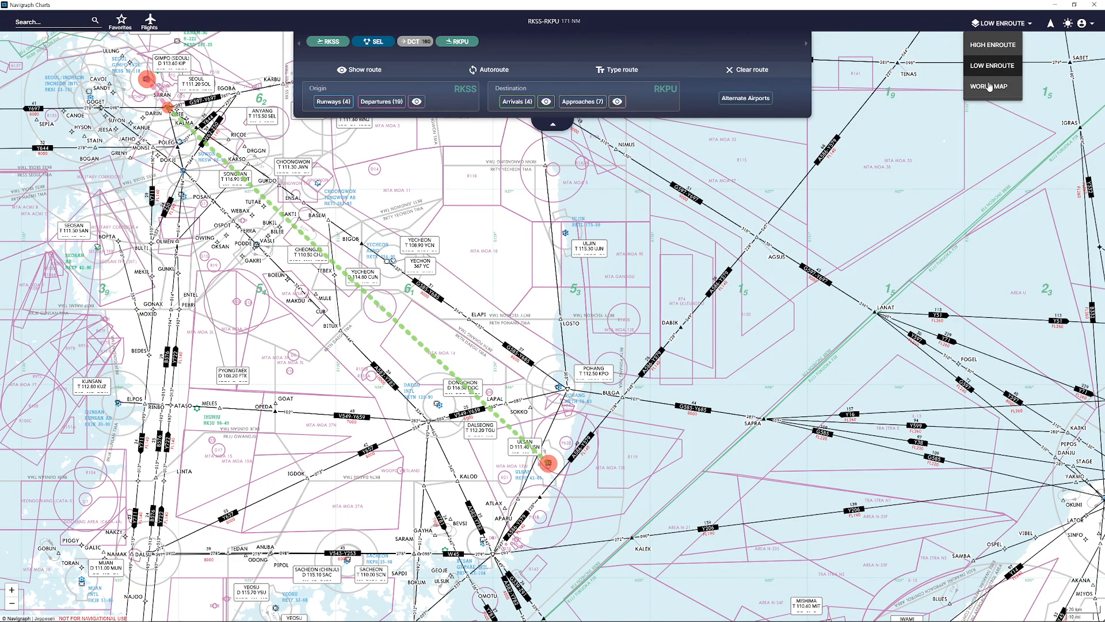
pyautogui.click(989, 87)
pyautogui.click(1002, 26)
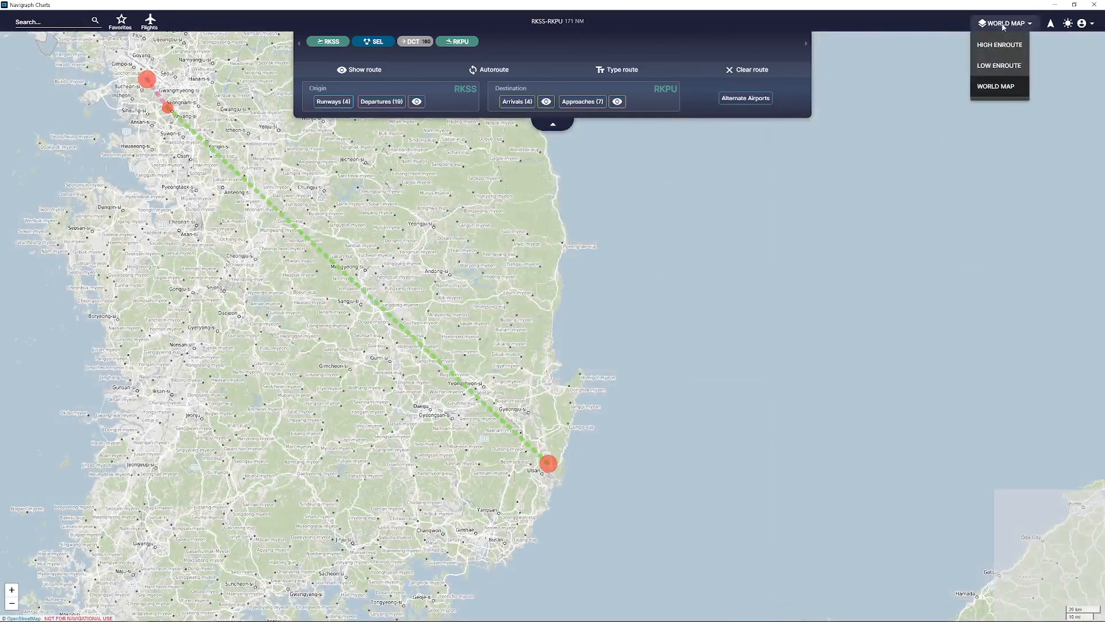
pyautogui.click(997, 65)
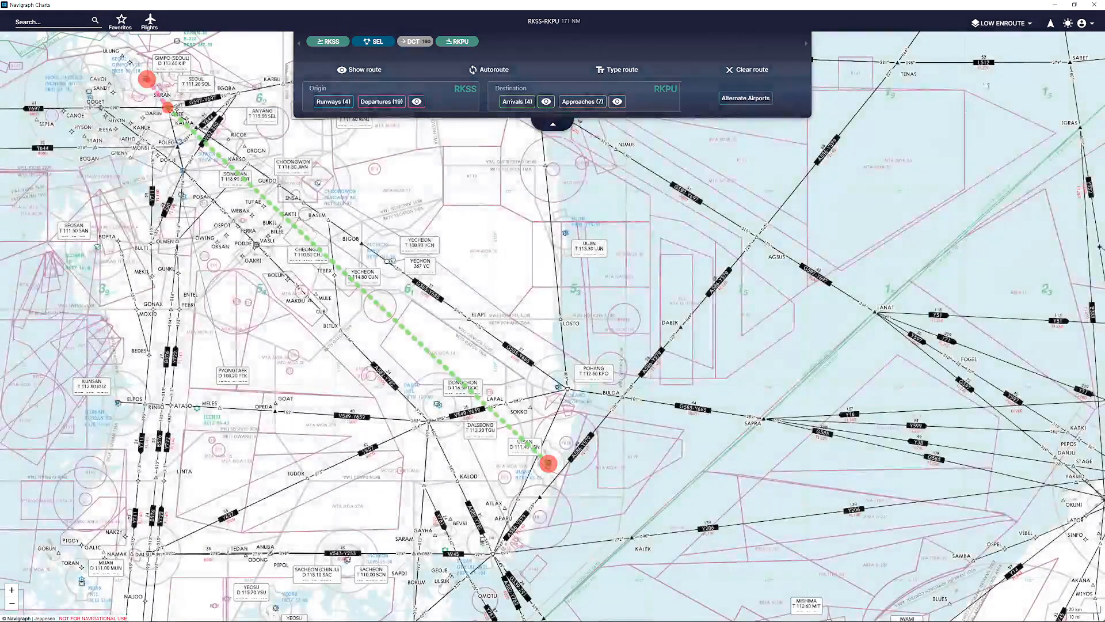
# Compare the High Enroute and Low Enroute layers around the RKSS-RKPU route, leaving the map on High Enroute
pyautogui.click(1003, 25)
pyautogui.click(998, 44)
pyautogui.moveTo(376, 206); pyautogui.dragTo(527, 305)
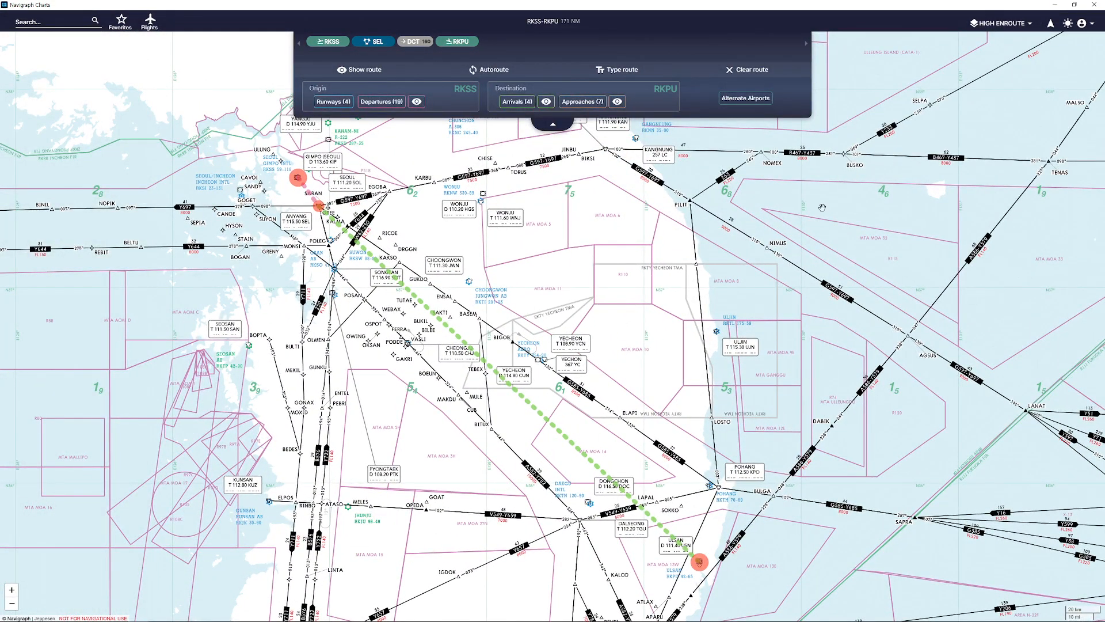
pyautogui.click(1004, 23)
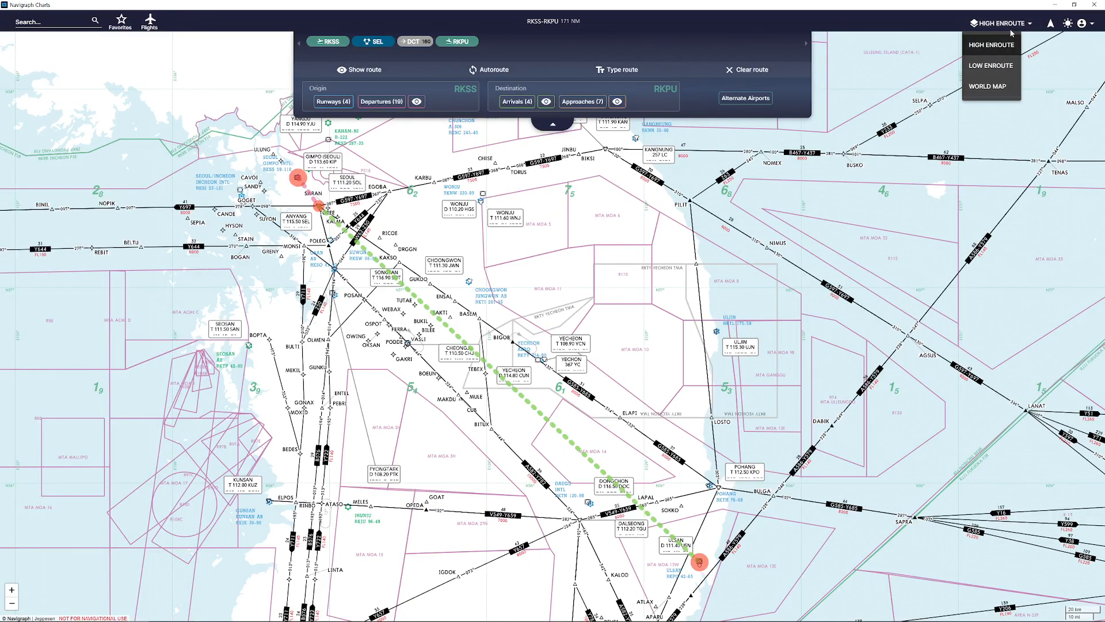
pyautogui.click(989, 67)
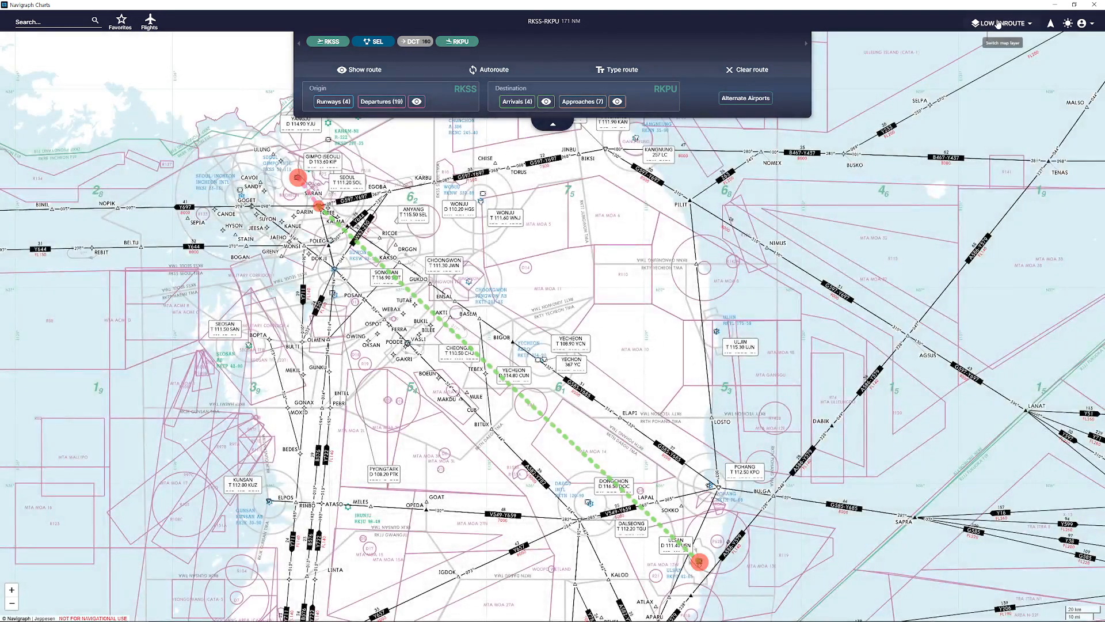
pyautogui.click(998, 24)
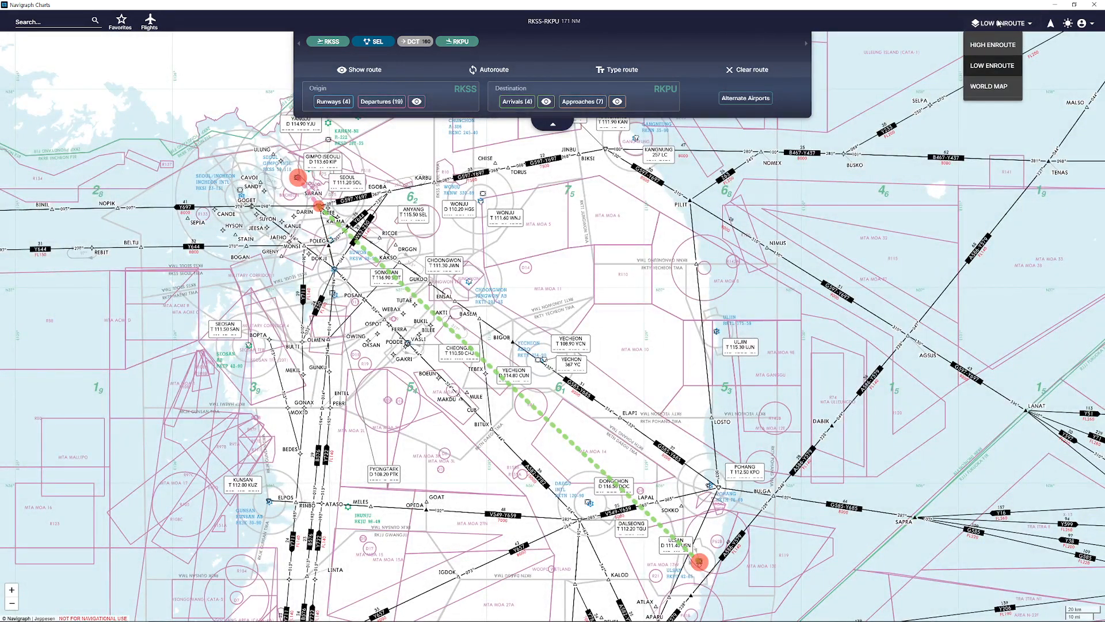
pyautogui.click(983, 46)
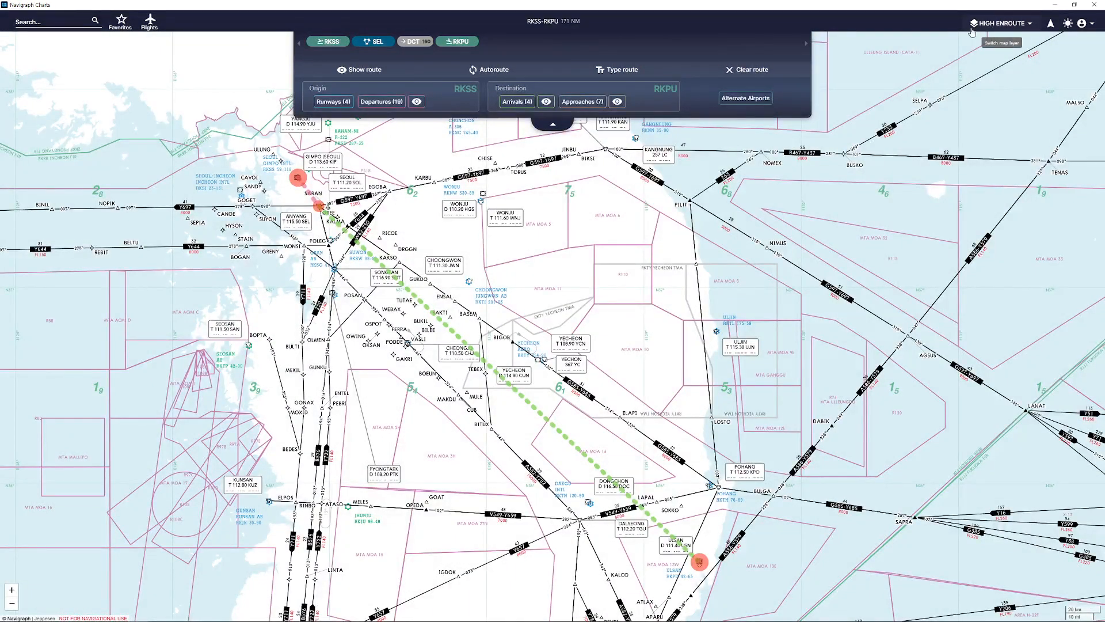
pyautogui.click(999, 25)
pyautogui.click(1007, 29)
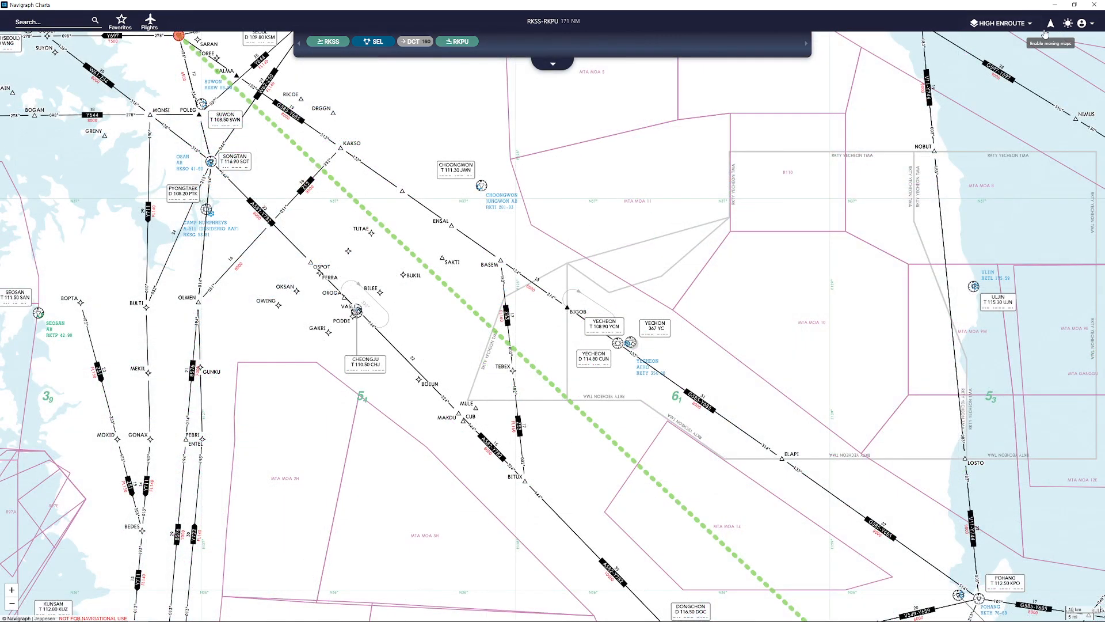
# Load the most recent saved RKSS-RKPC flight and expand its route details
pyautogui.click(157, 19)
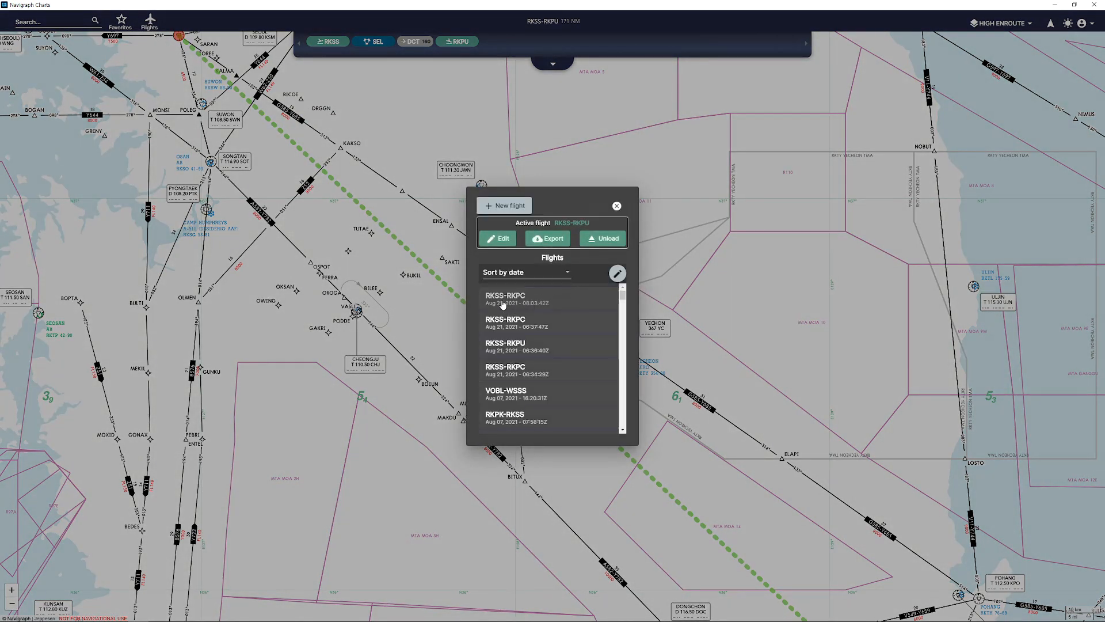
pyautogui.click(541, 300)
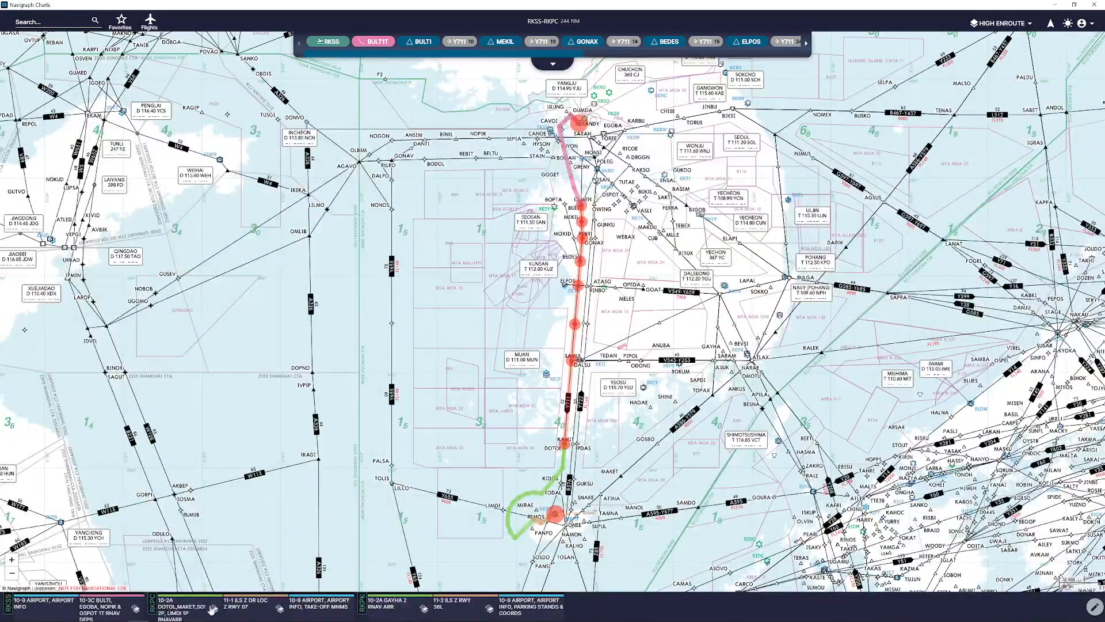
pyautogui.click(560, 61)
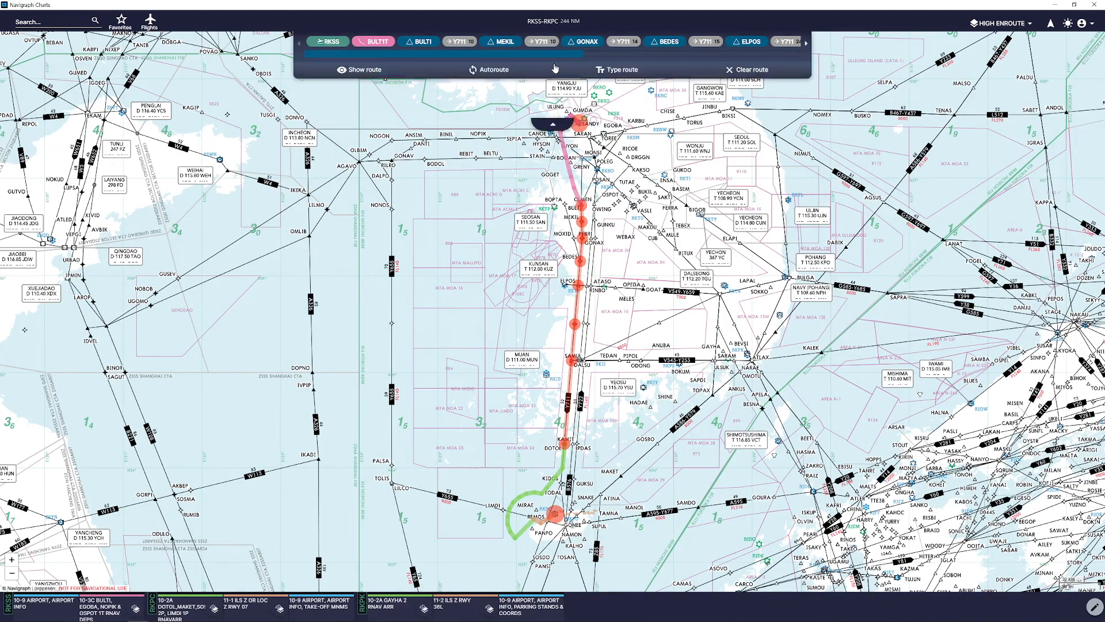
pyautogui.moveTo(566, 53)
pyautogui.mouseDown()
pyautogui.moveTo(771, 54)
pyautogui.moveTo(564, 54)
pyautogui.mouseUp()
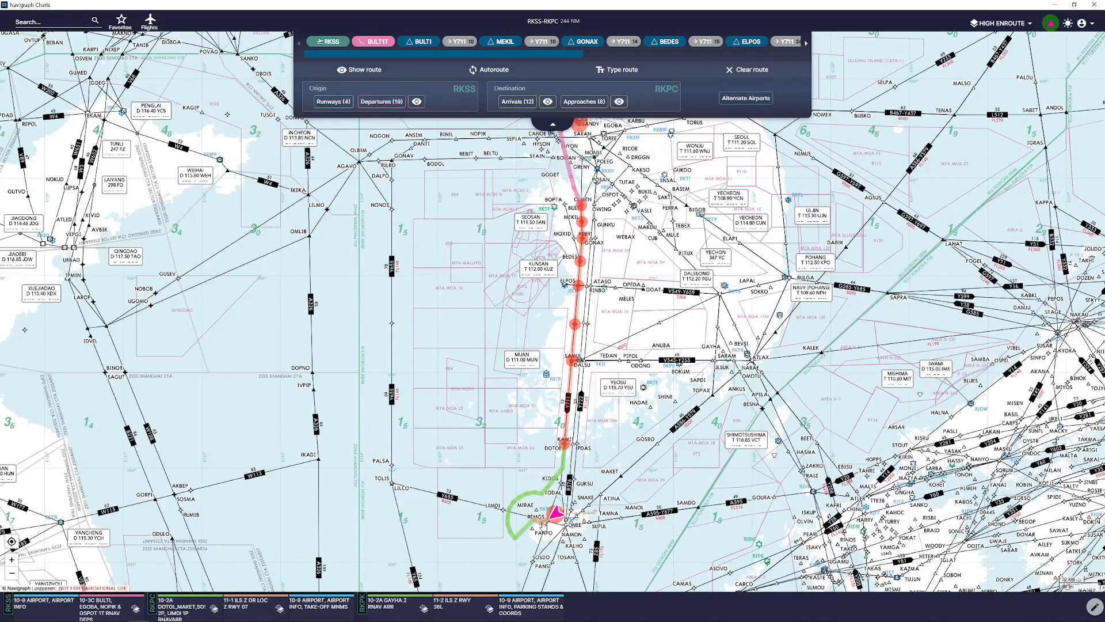
# Check the aircraft's position at RKPC on the map and on the pinned 10-2A arrival, 11-1 approach and 10-9 airport charts
pyautogui.scroll(5, 551, 521)
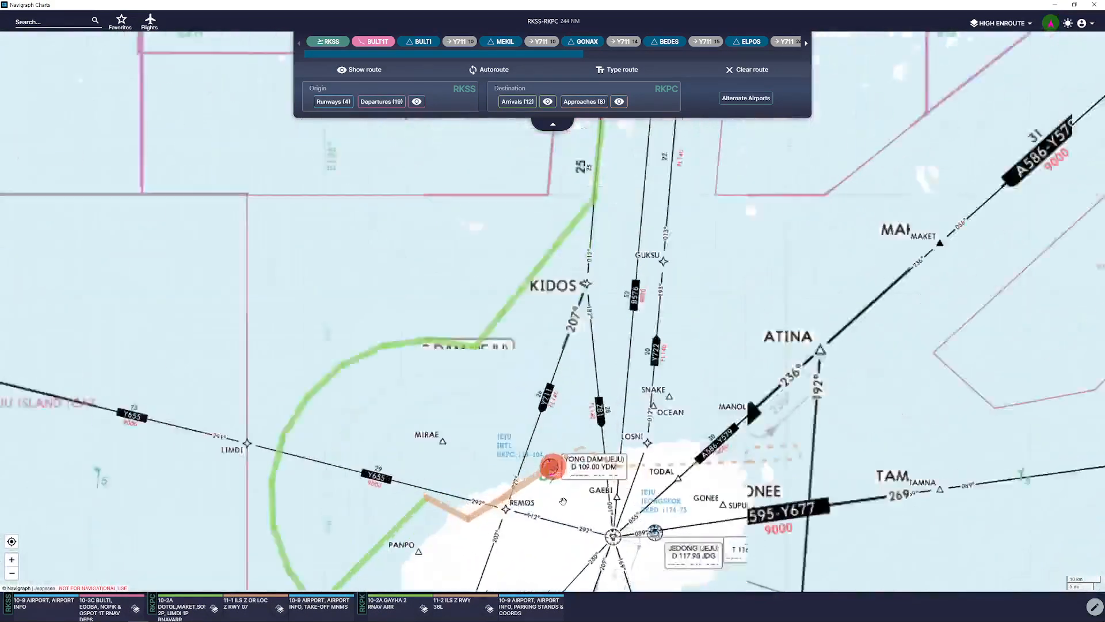
pyautogui.click(182, 609)
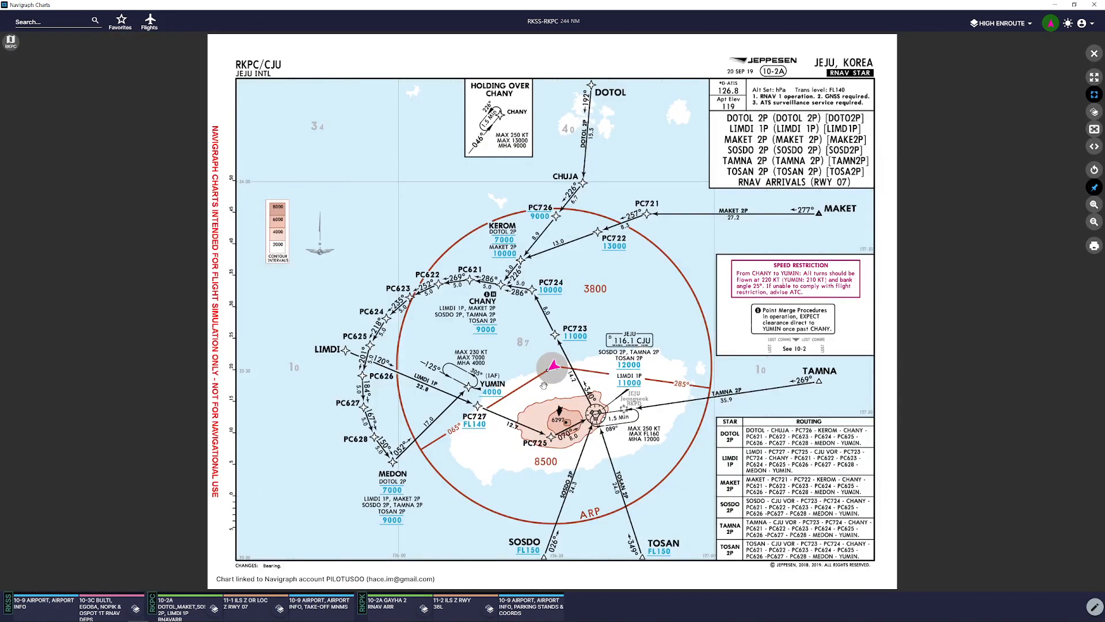
pyautogui.click(244, 609)
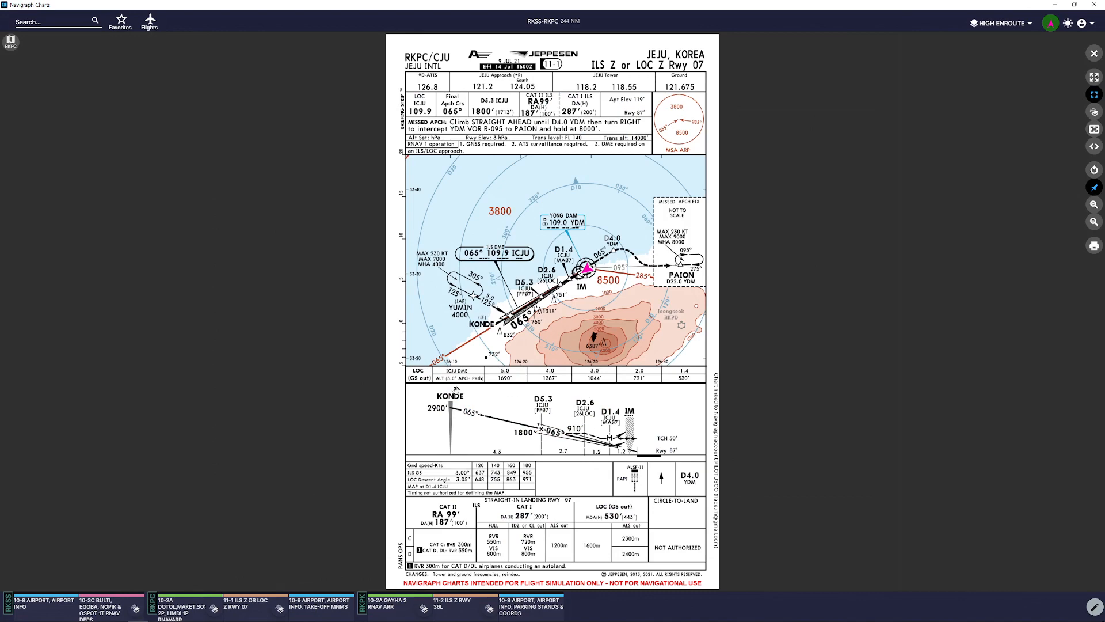
pyautogui.click(327, 609)
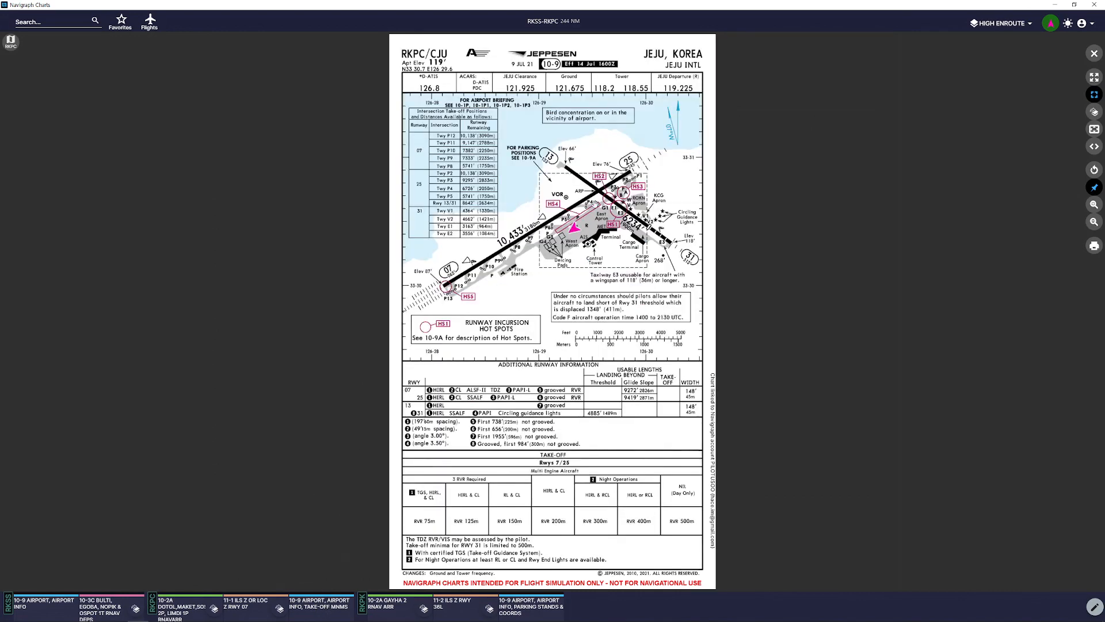
pyautogui.scroll(3, 559, 217)
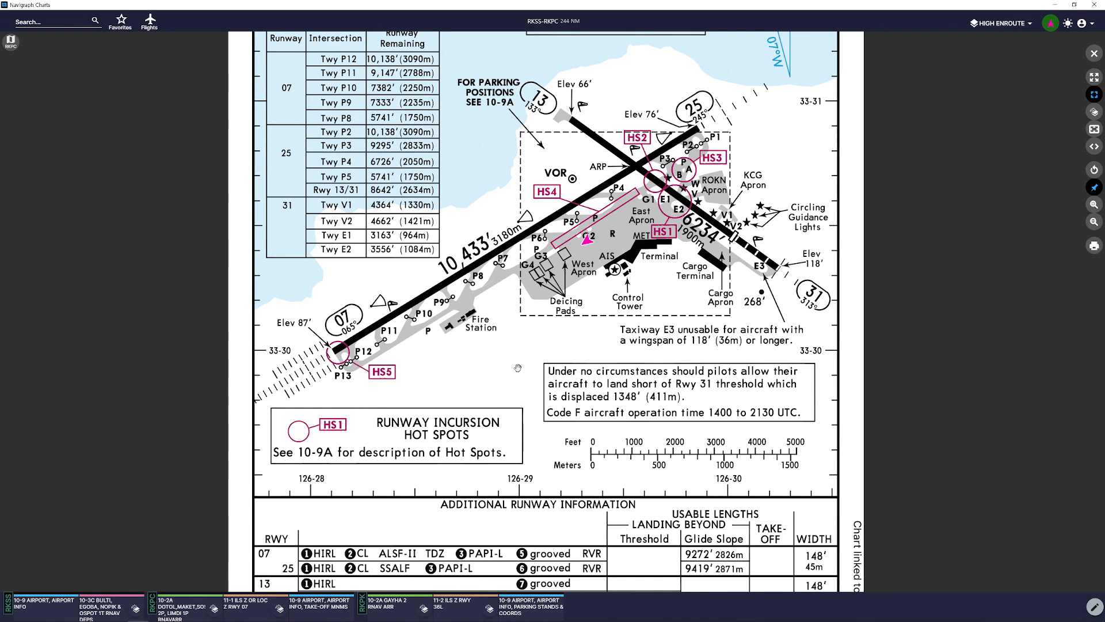
pyautogui.click(183, 614)
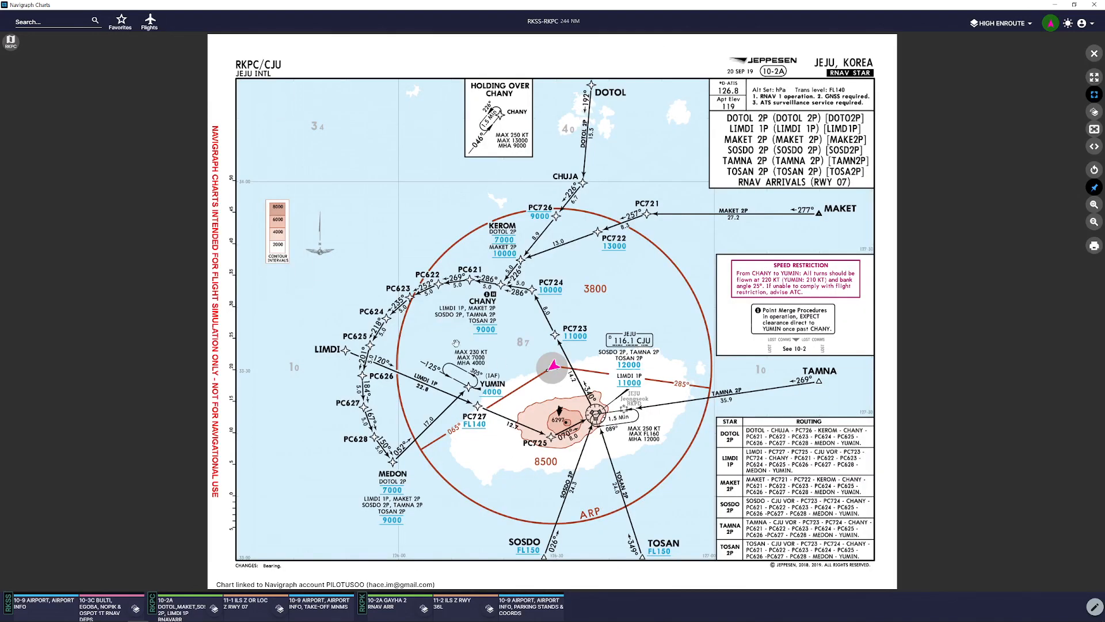
pyautogui.click(247, 609)
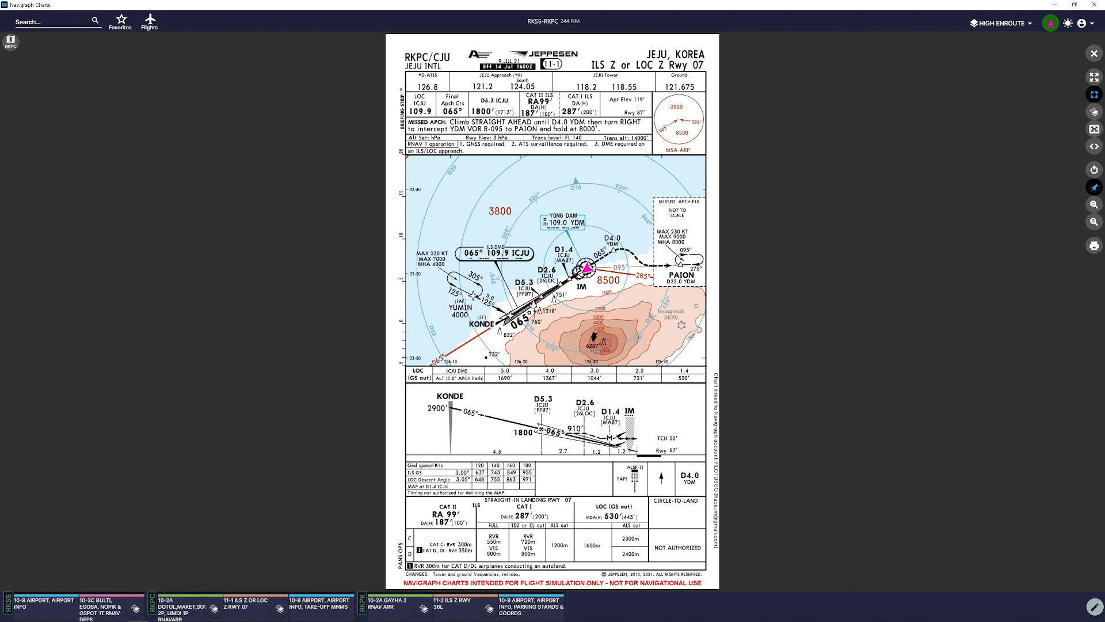
pyautogui.click(1092, 54)
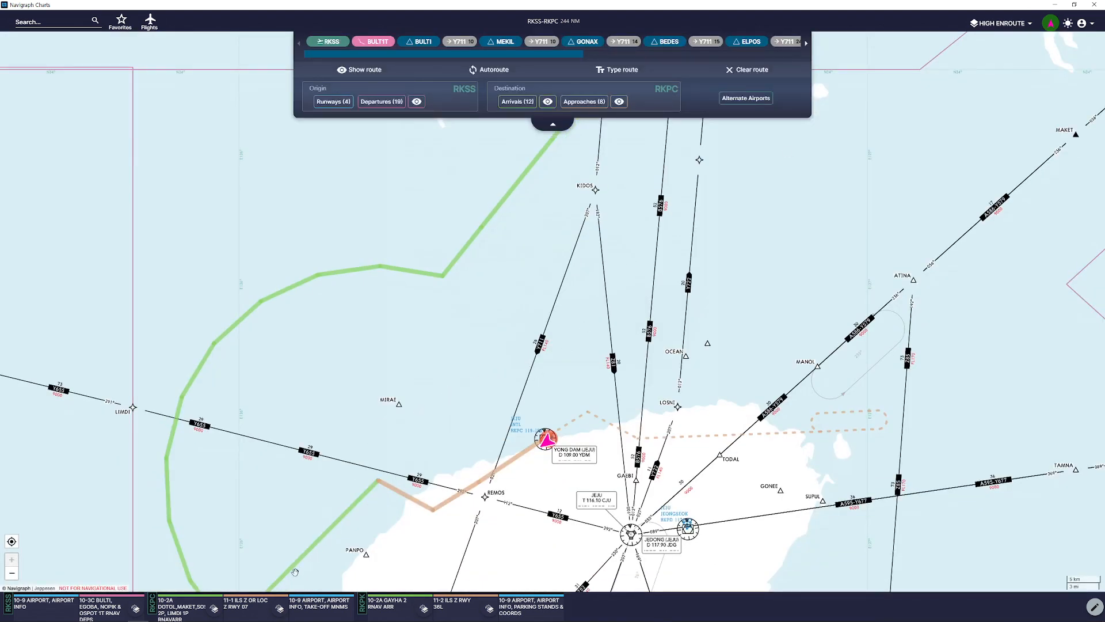
pyautogui.click(319, 611)
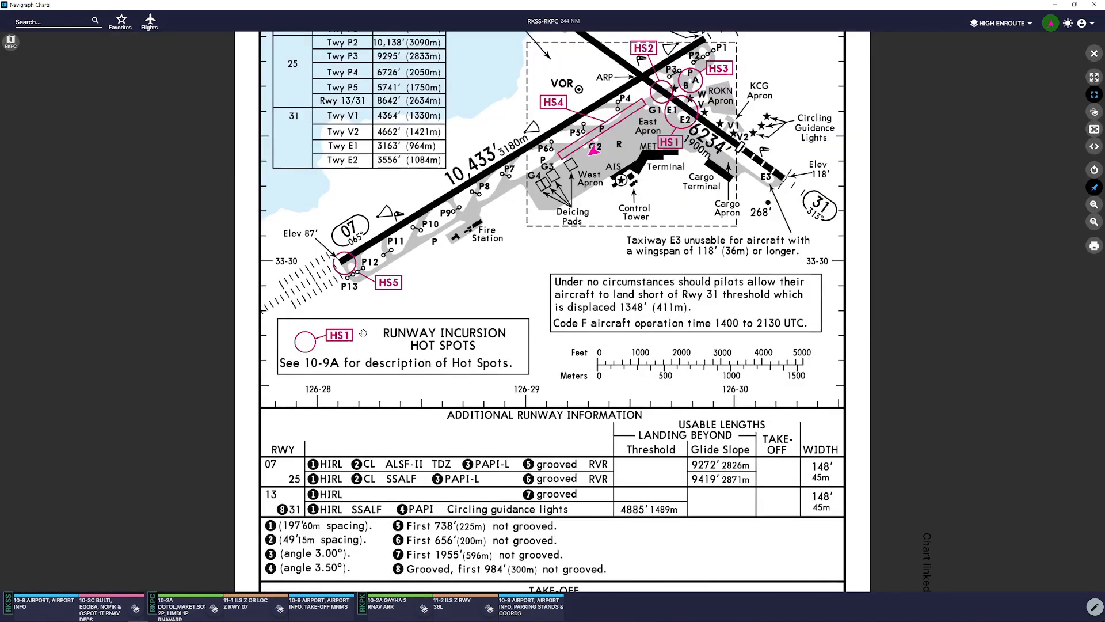
pyautogui.scroll(-2, 459, 264)
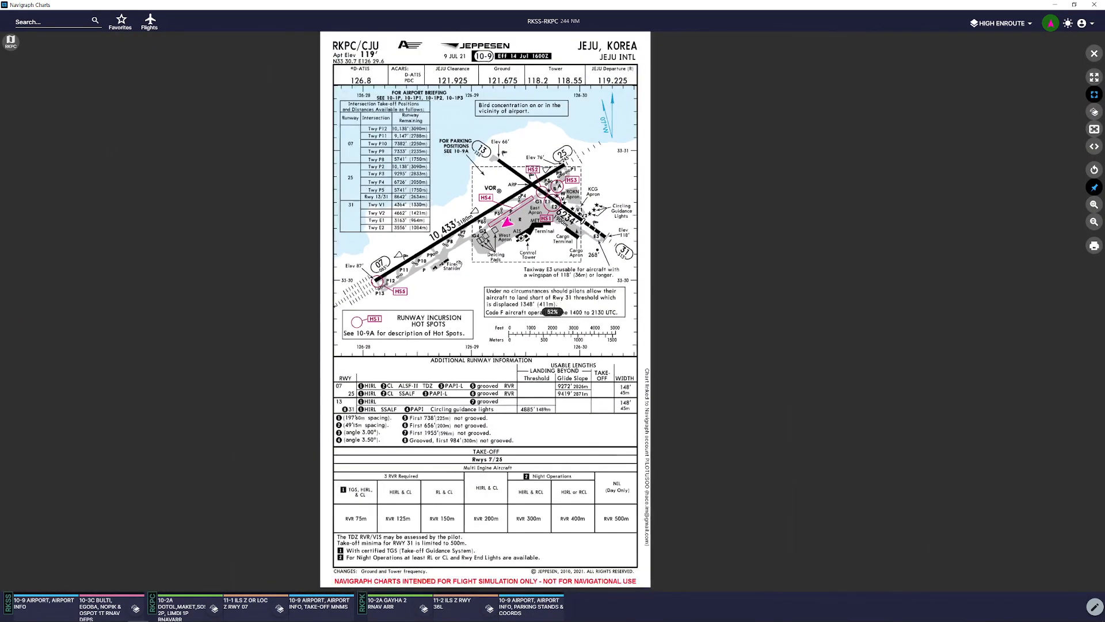
# From the RKPC taxi charts, view the 10-9A parking stands chart and the 10-9 airport chart to compare their moving map support
pyautogui.click(11, 43)
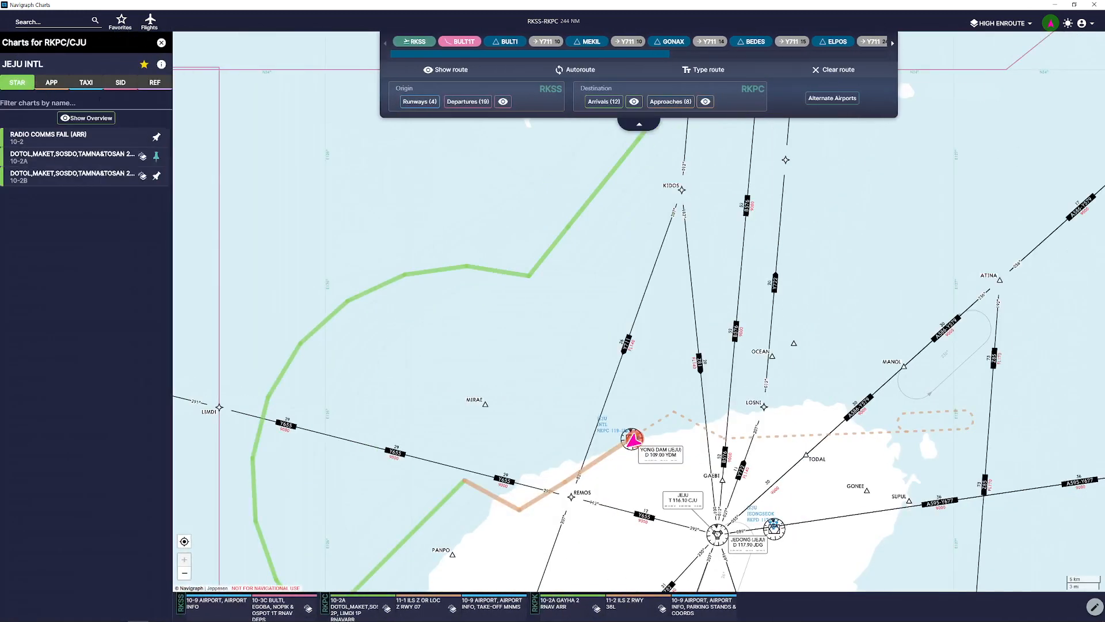
pyautogui.click(86, 82)
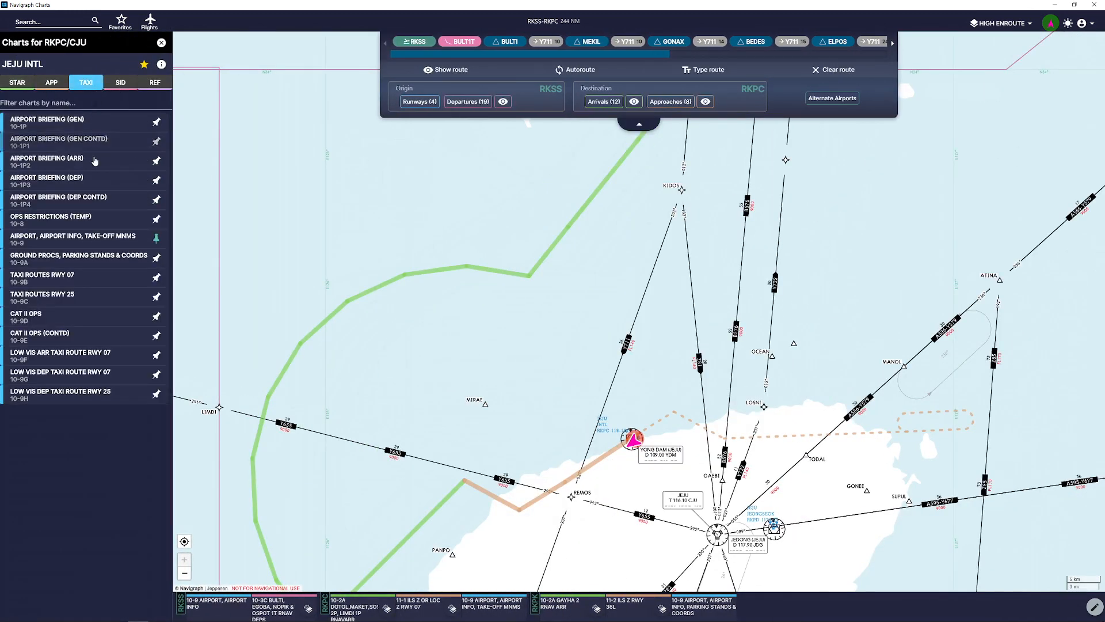
pyautogui.click(83, 259)
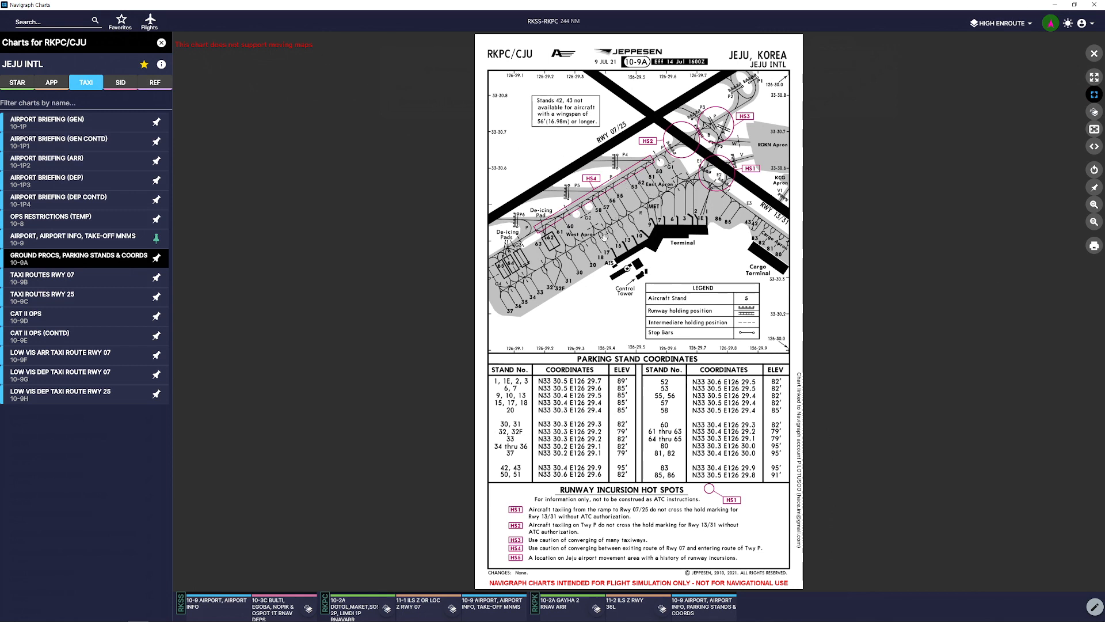
pyautogui.click(39, 239)
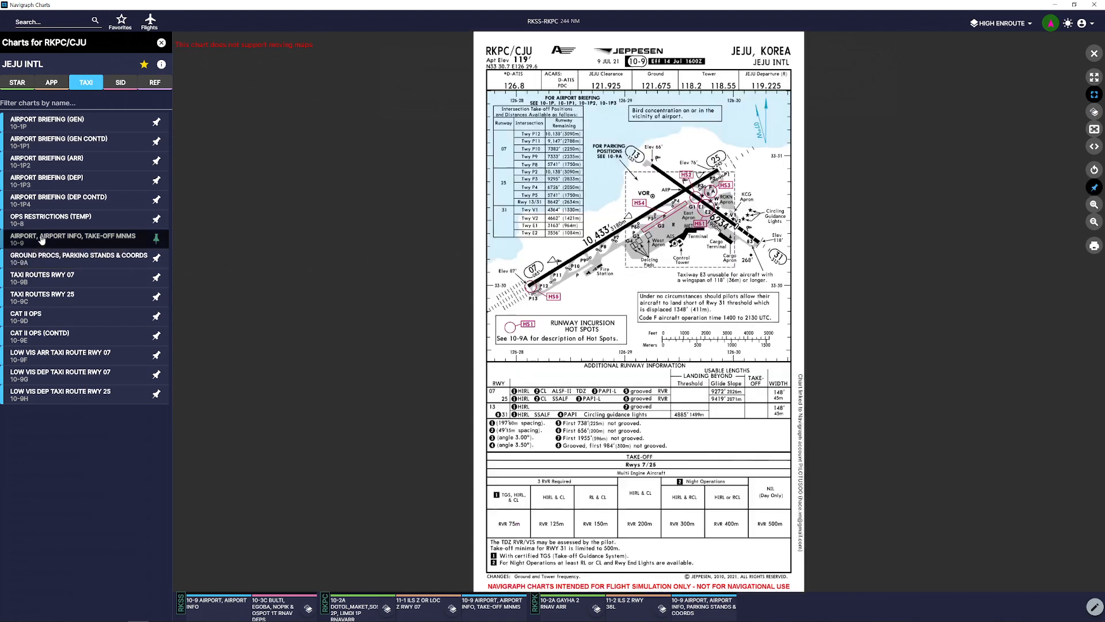
# View the 10-1P4 departure briefing from the RKPC taxi charts and return to the map
pyautogui.click(46, 220)
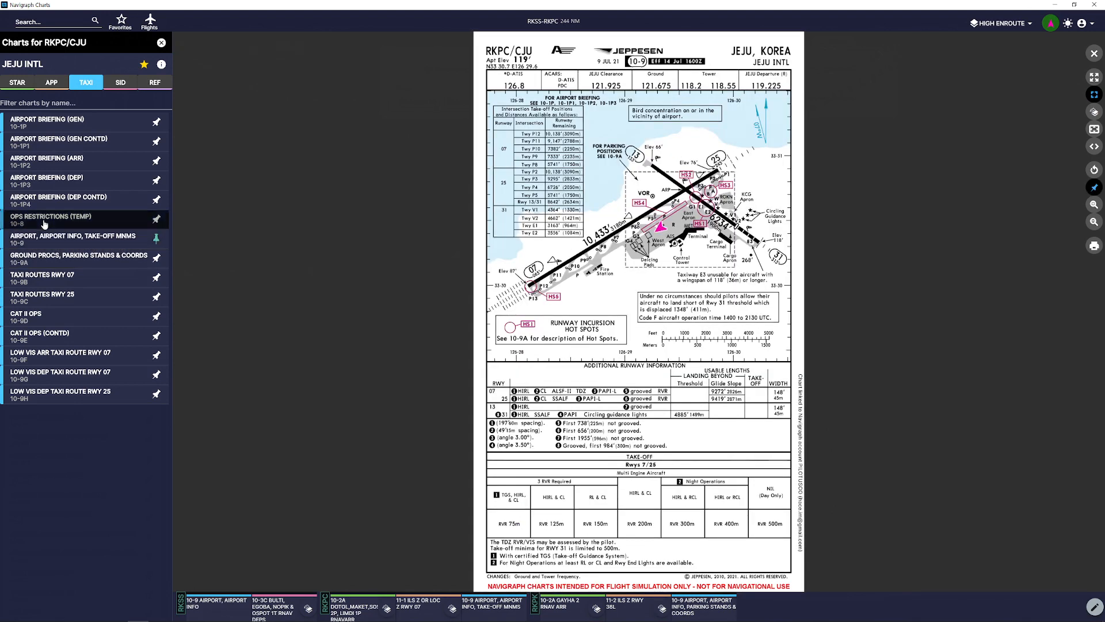
pyautogui.click(55, 202)
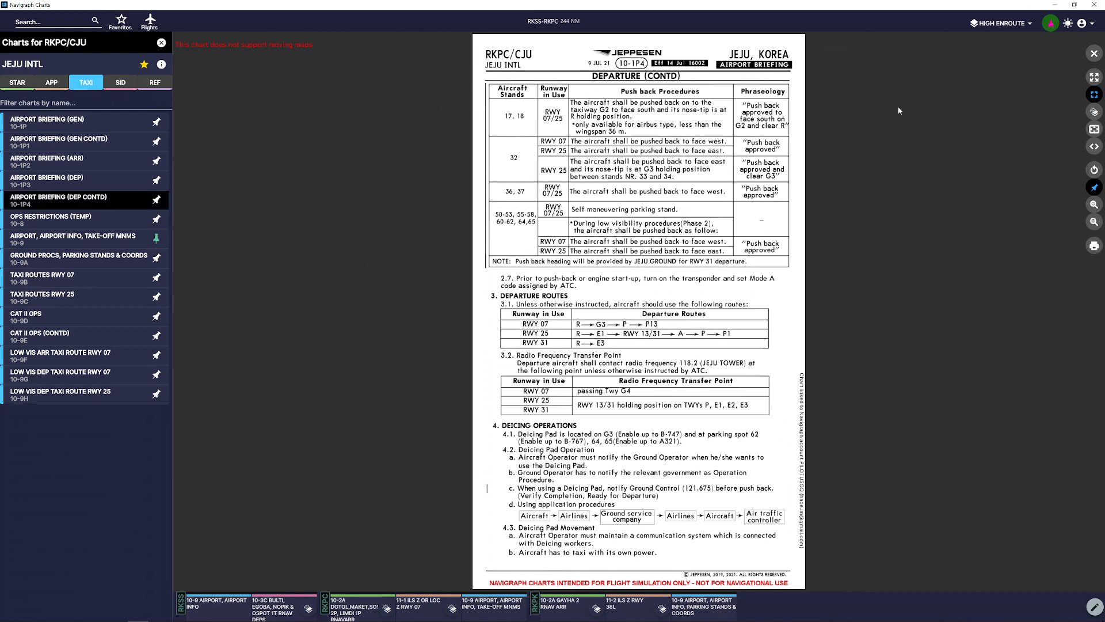
pyautogui.click(1094, 53)
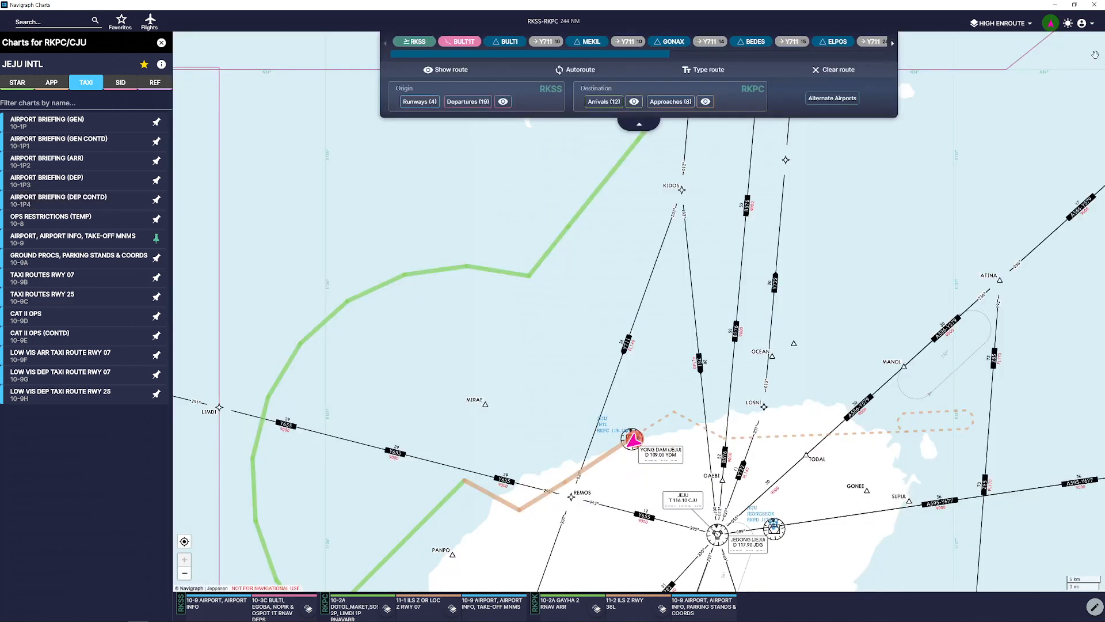
# Switch the enroute map to night mode for a look and return it to day mode
pyautogui.click(1068, 25)
pyautogui.click(1067, 25)
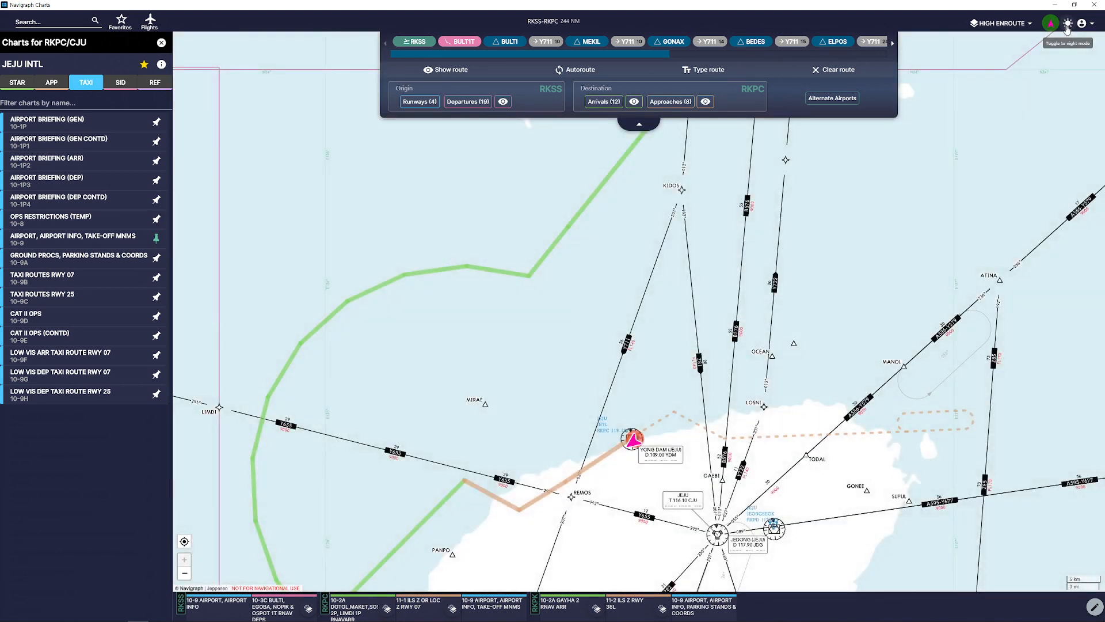
pyautogui.click(1068, 25)
pyautogui.scroll(-2, 1015, 98)
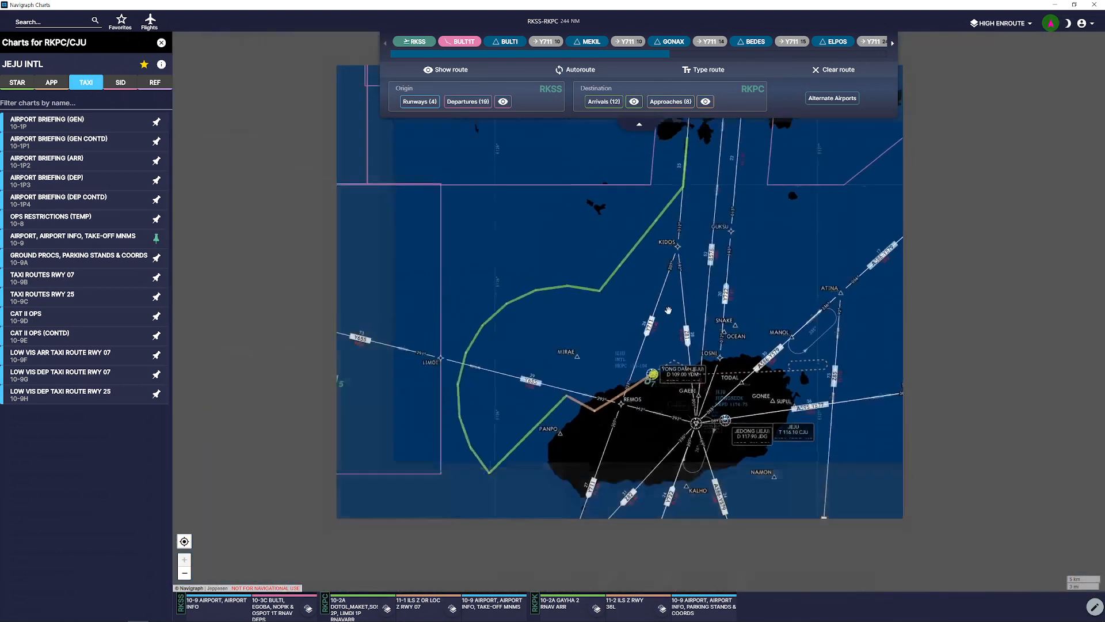
pyautogui.click(1067, 25)
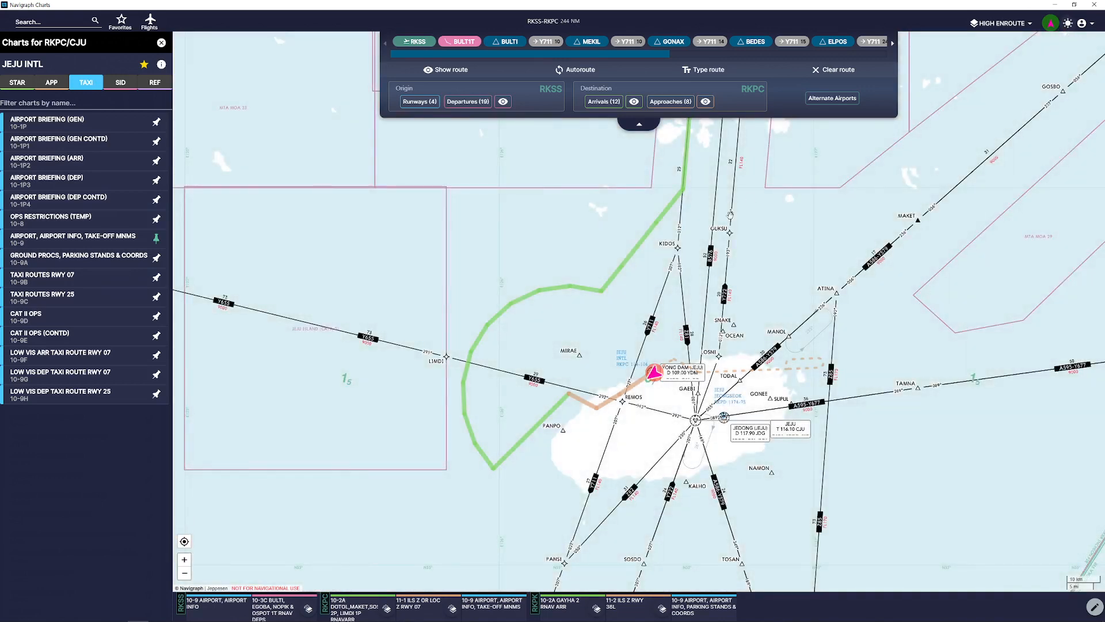
pyautogui.scroll(-2, 825, 136)
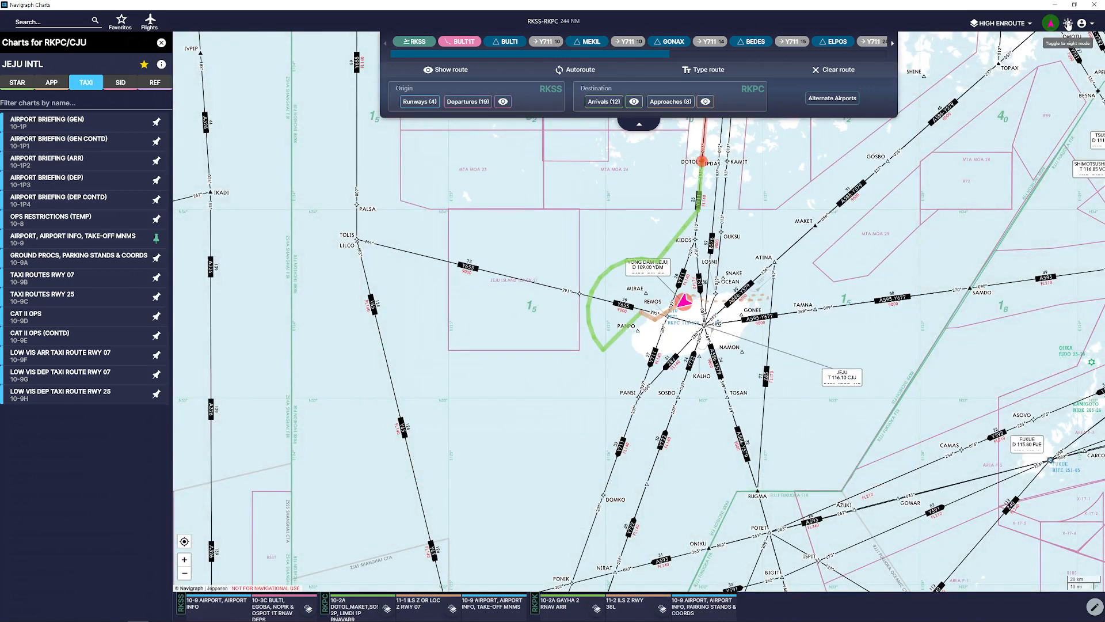
# Check the account options and close the RKPC chart list to view the wider route map
pyautogui.click(1085, 24)
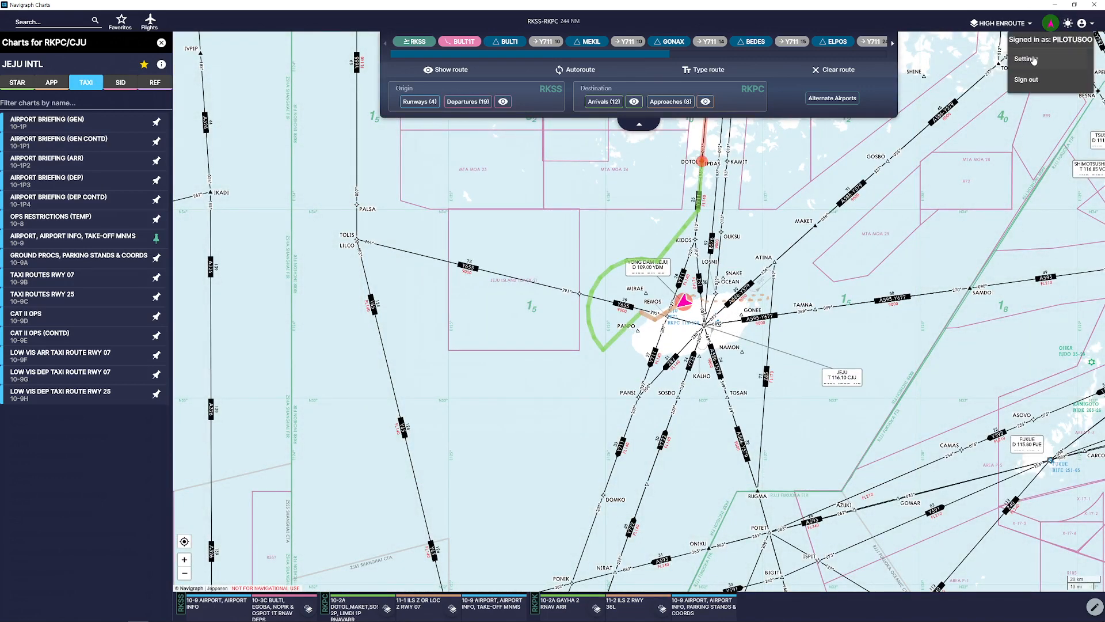
pyautogui.click(734, 301)
pyautogui.moveTo(808, 195); pyautogui.dragTo(590, 326)
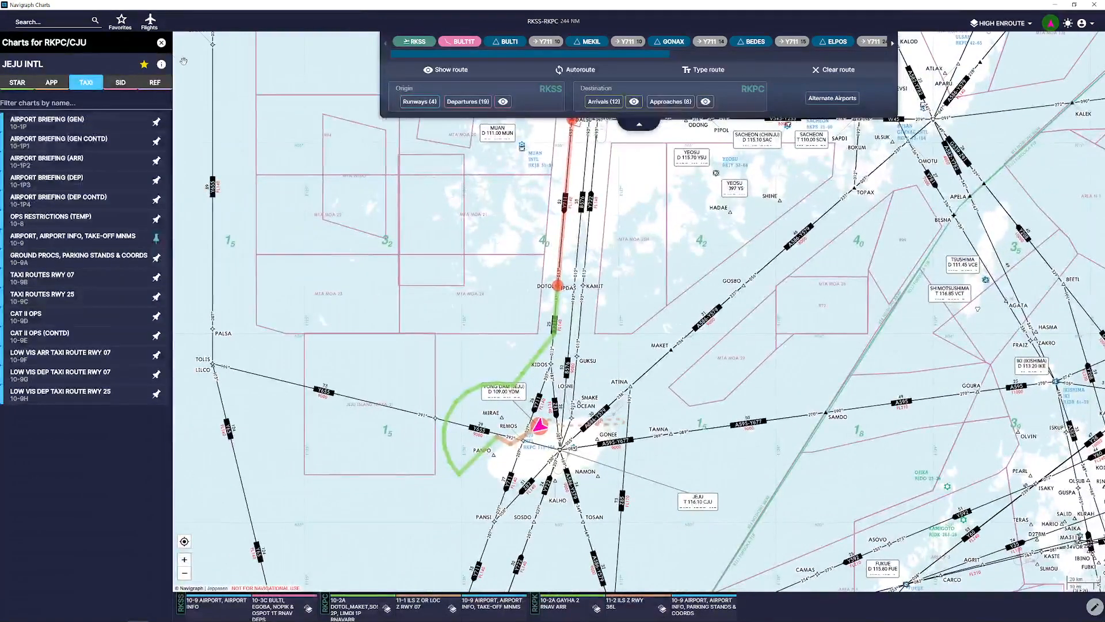
pyautogui.click(162, 43)
pyautogui.scroll(-2, 458, 298)
pyautogui.moveTo(525, 181); pyautogui.dragTo(444, 346)
pyautogui.scroll(-2, 399, 383)
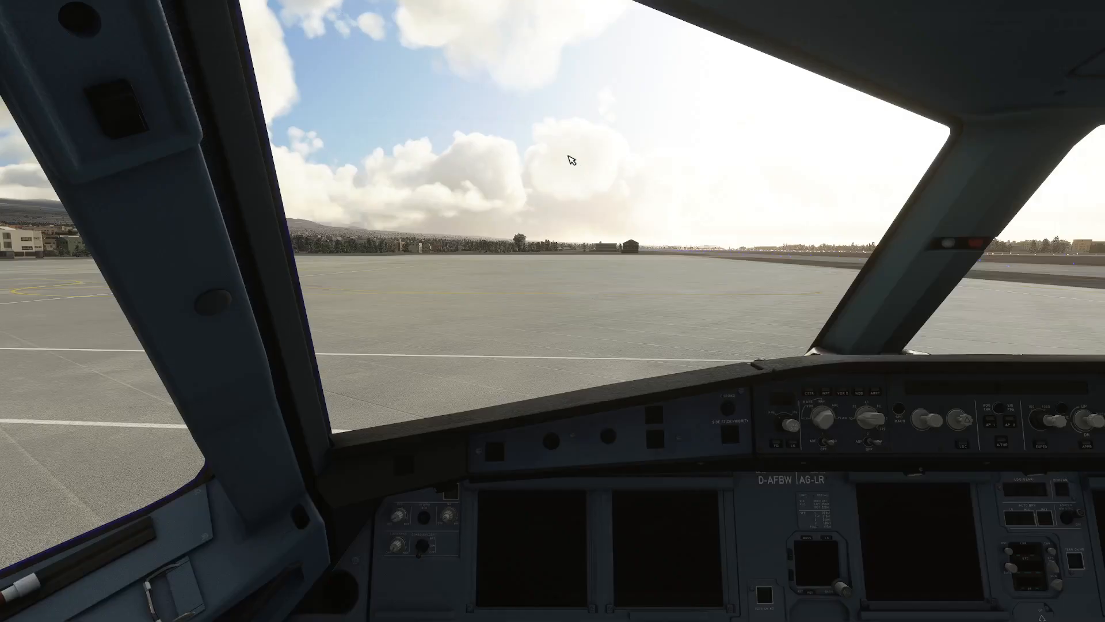
# In the flight simulator, open the Navigraph Charts panel and link the account by entering and approving the displayed approval code
pyautogui.moveTo(551, 38)
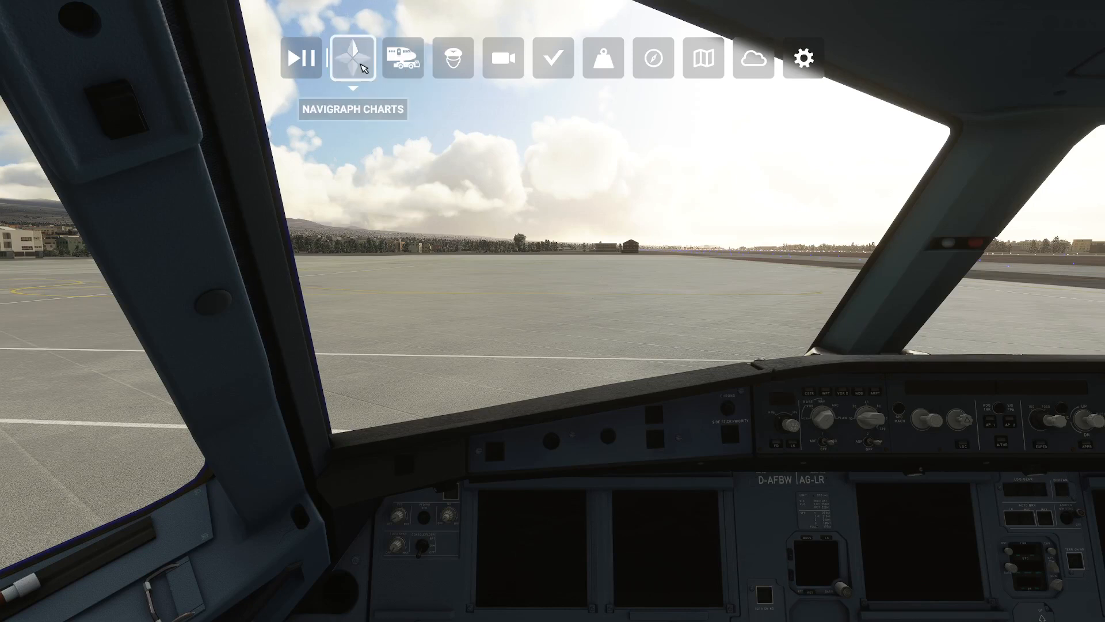
pyautogui.click(362, 68)
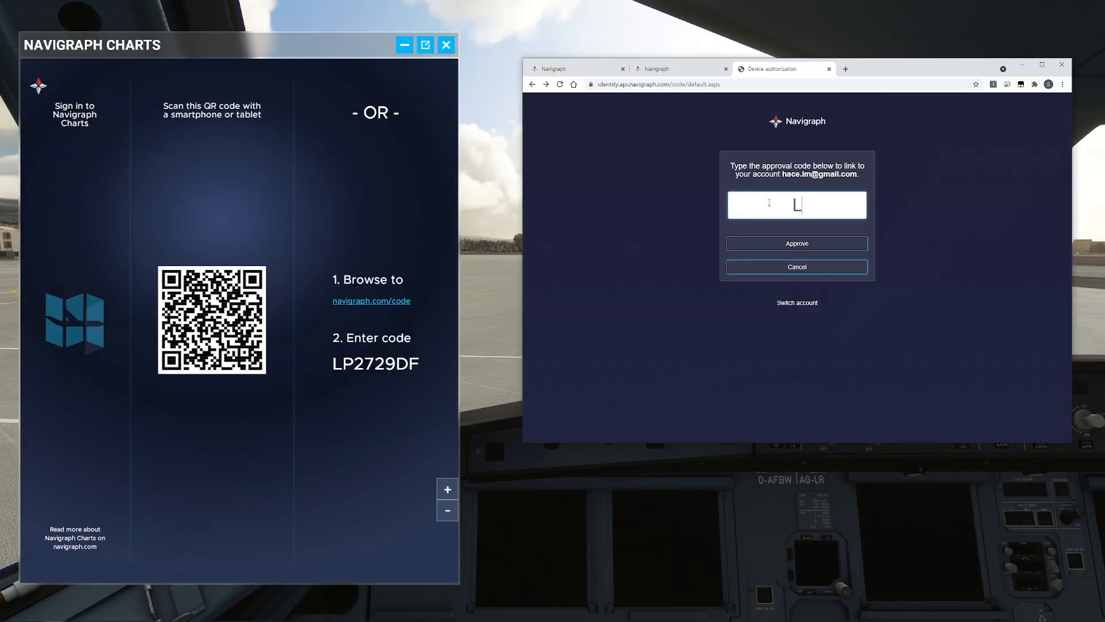
pyautogui.write('P2729D')
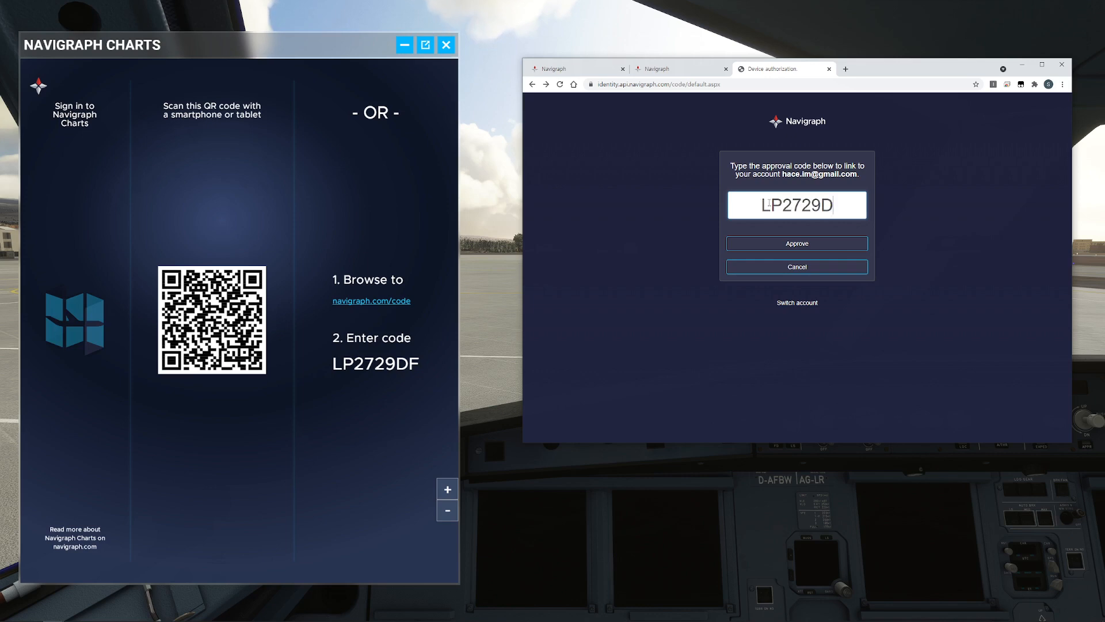
pyautogui.write('F')
pyautogui.click(814, 244)
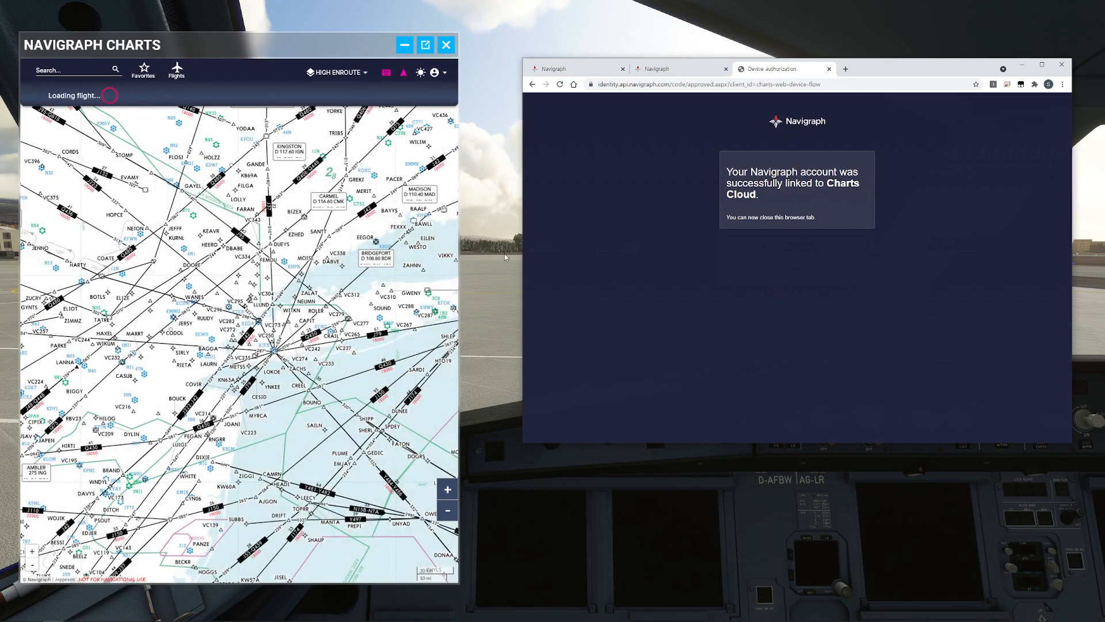
pyautogui.click(676, 47)
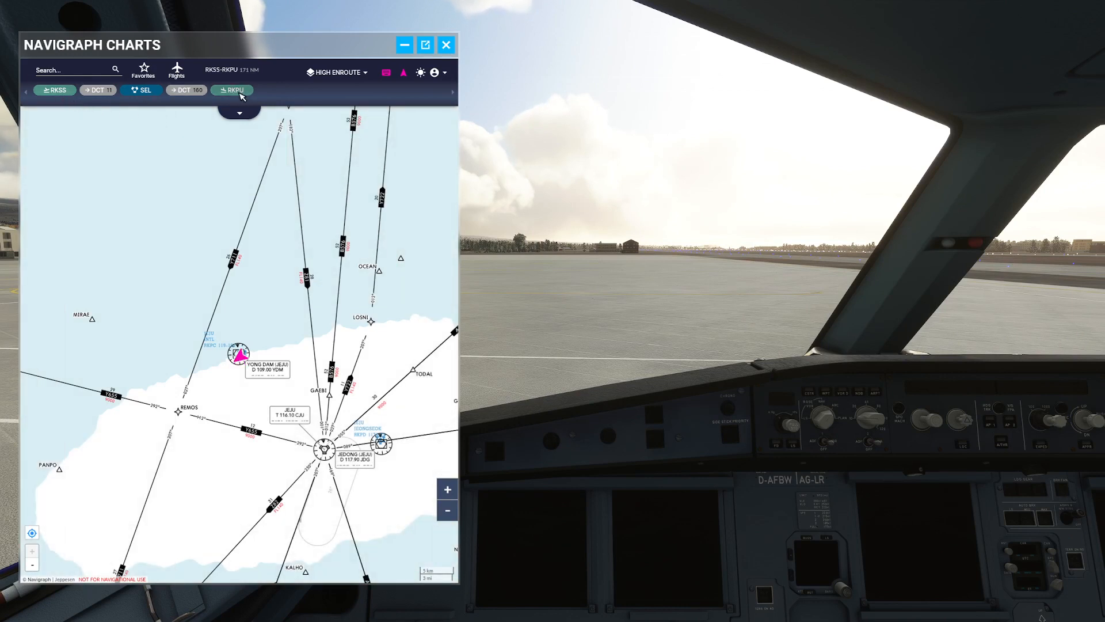
# Load the most recent saved RKSS-RKPC flight in the in-sim charts panel and show its whole route
pyautogui.click(177, 73)
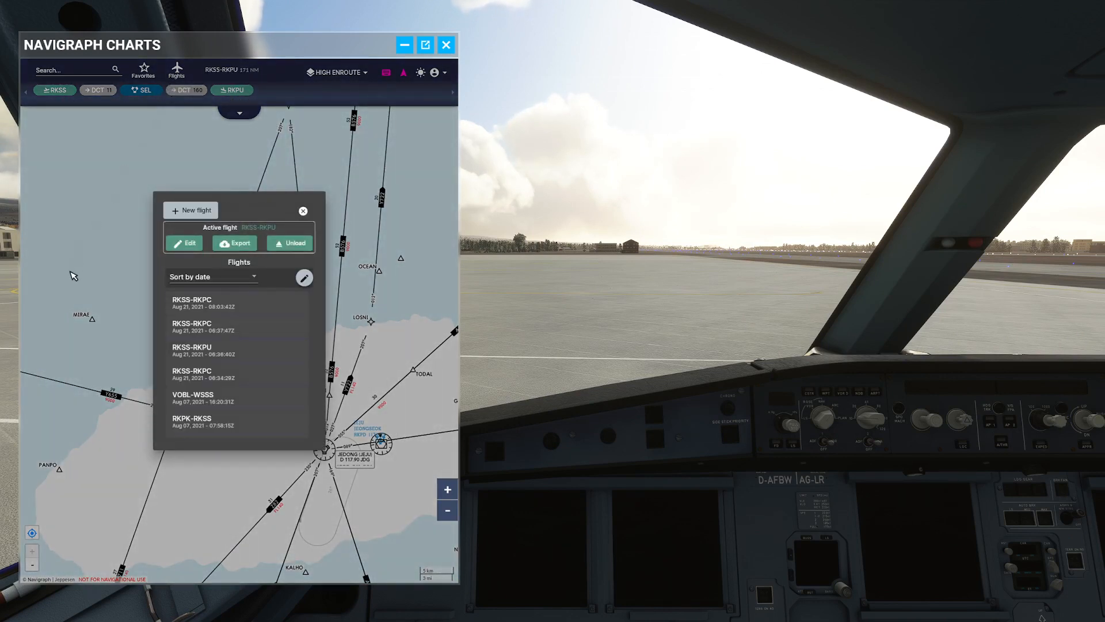
pyautogui.click(240, 309)
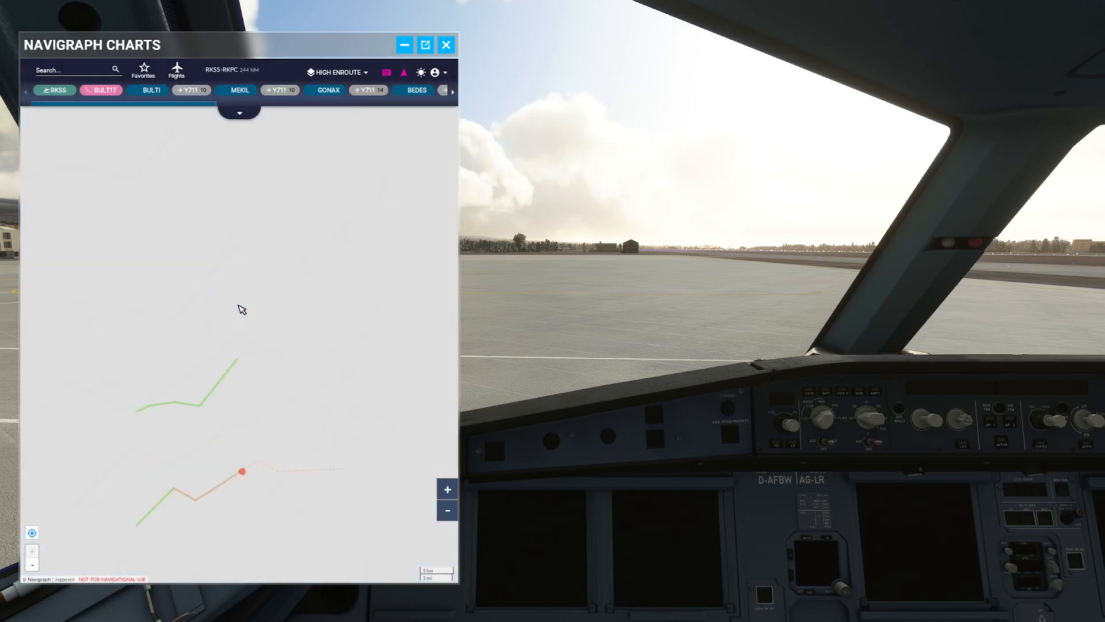
pyautogui.scroll(-3, 299, 351)
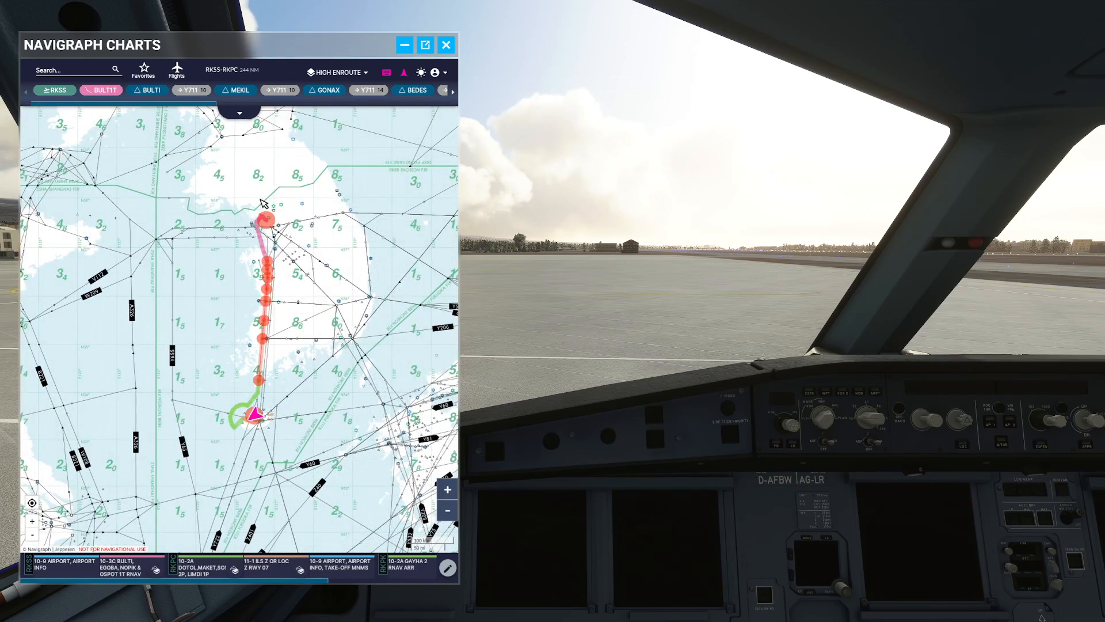
# View the pinned RKSS 10-9 and 10-3C charts and the RKPC 10-2A and 11-1 charts in the in-sim panel
pyautogui.click(75, 570)
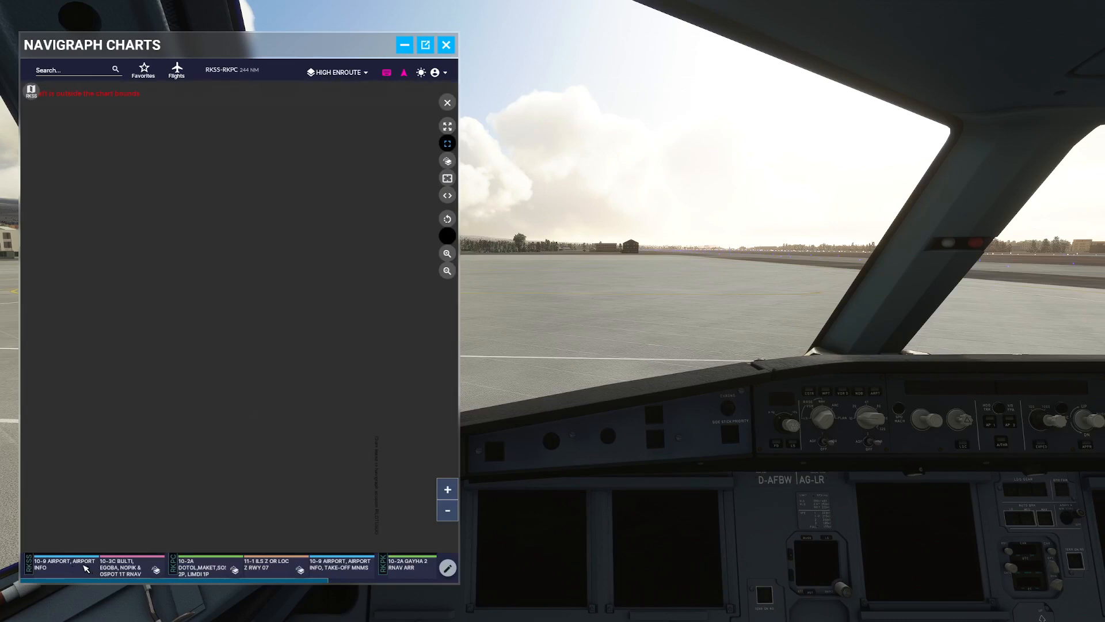
pyautogui.click(448, 102)
pyautogui.click(127, 568)
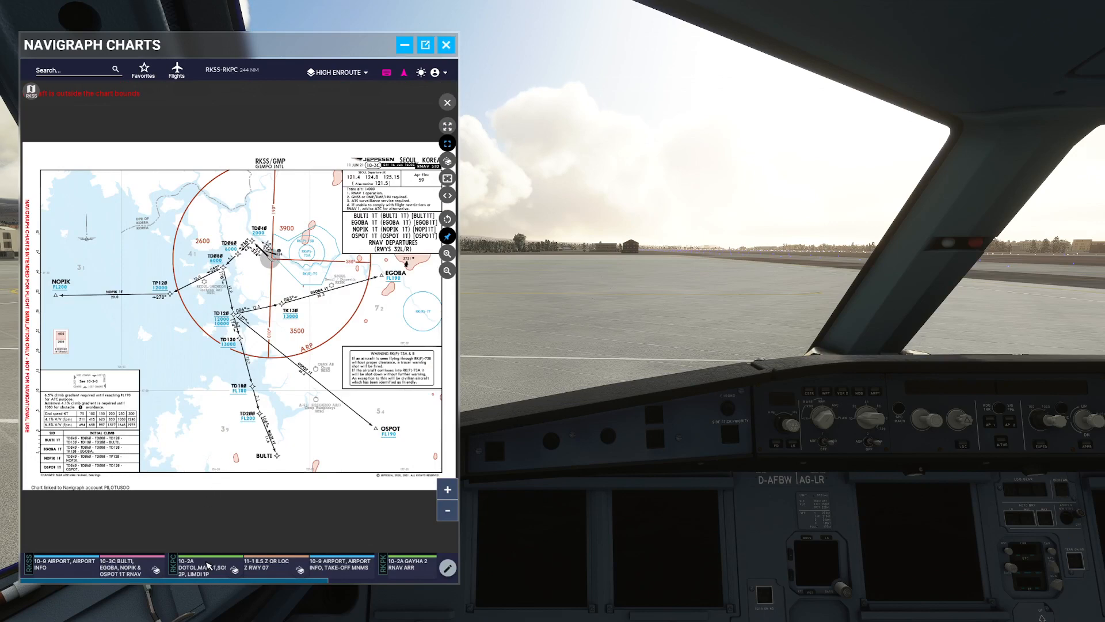
pyautogui.click(205, 566)
pyautogui.click(268, 564)
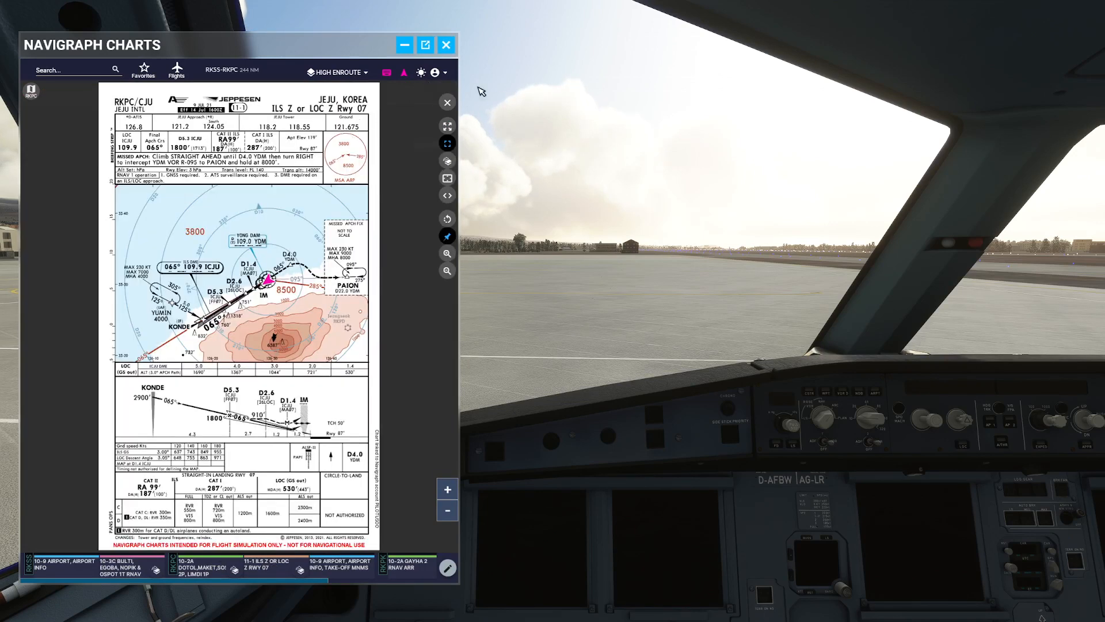
# Shrink the charts panel and enlarge its 11-1 chart for use while looking around the cockpit, and close the panel
pyautogui.moveTo(464, 594); pyautogui.dragTo(283, 443)
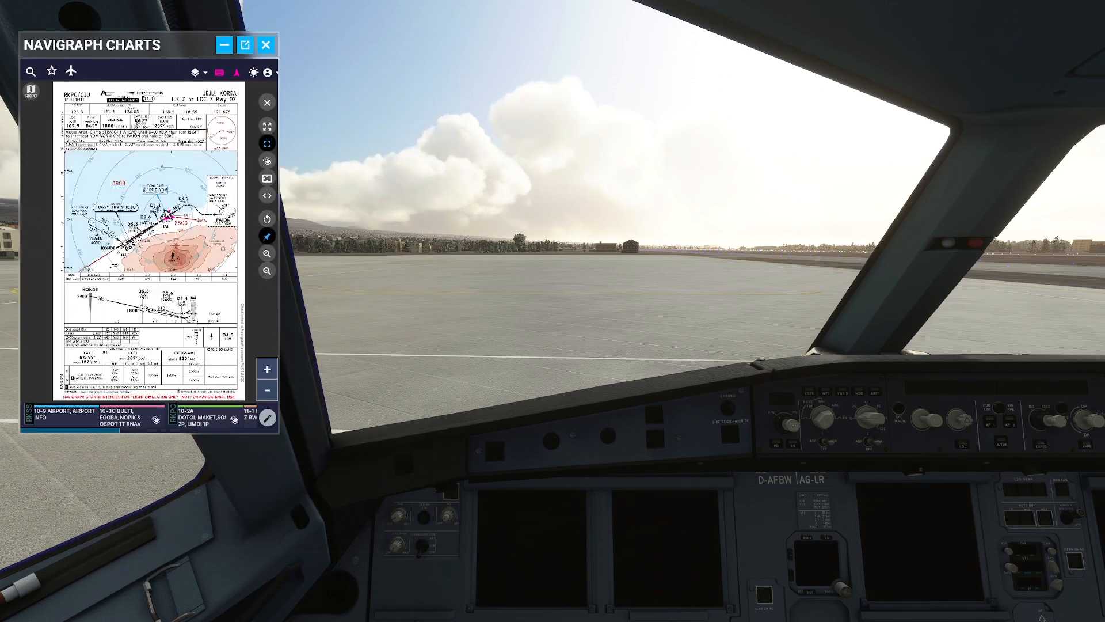
pyautogui.scroll(2, 163, 209)
pyautogui.moveTo(534, 364); pyautogui.dragTo(837, 423)
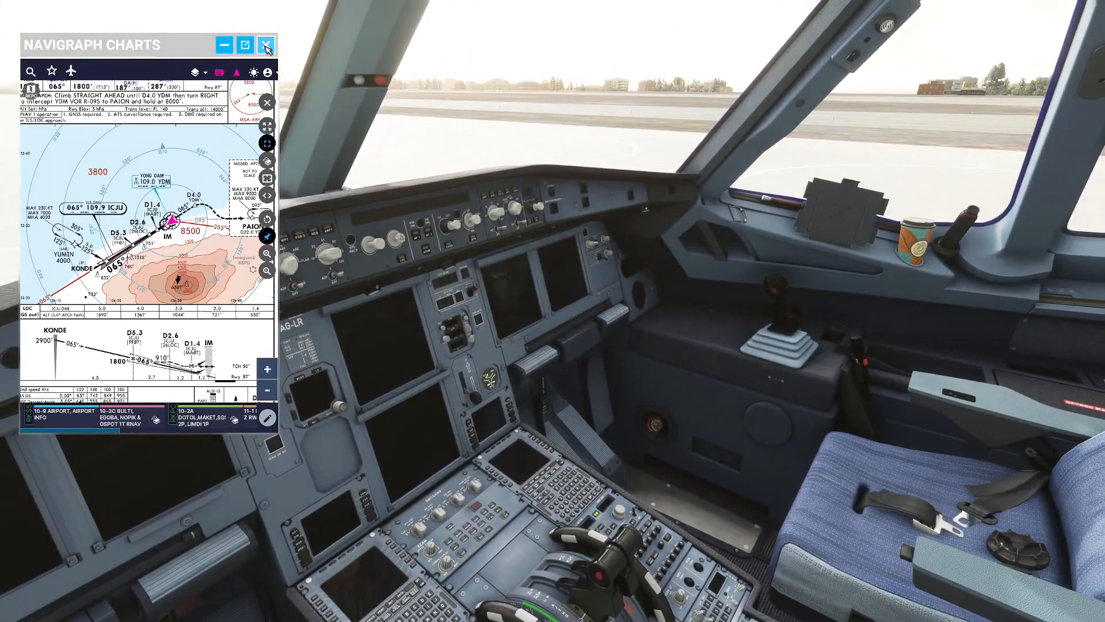
pyautogui.click(265, 45)
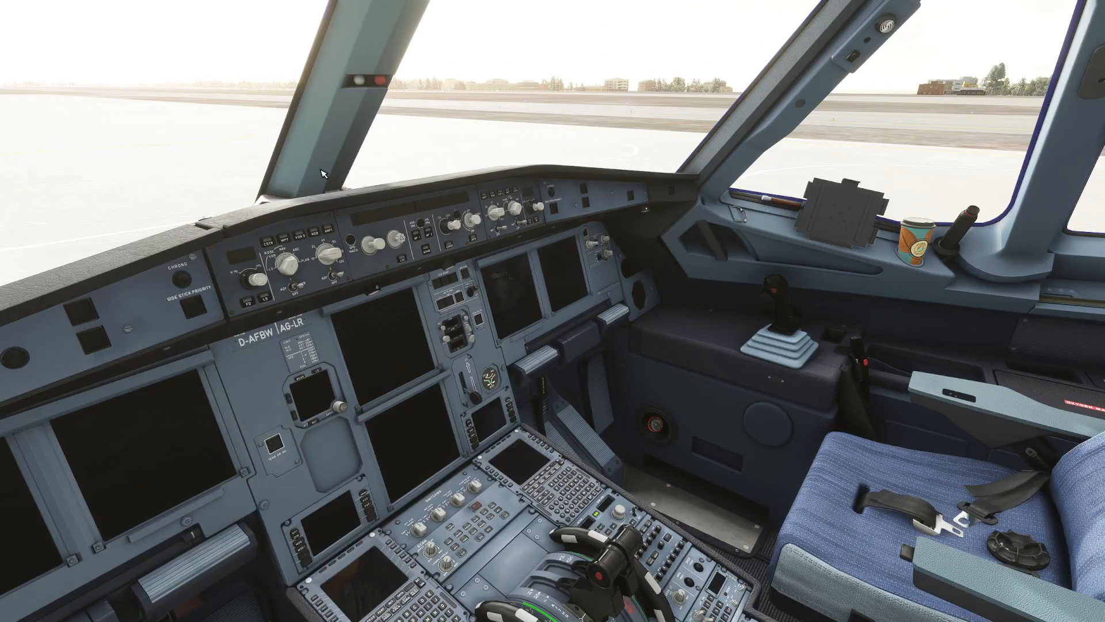
pyautogui.hotkey('ctrl', 'space')
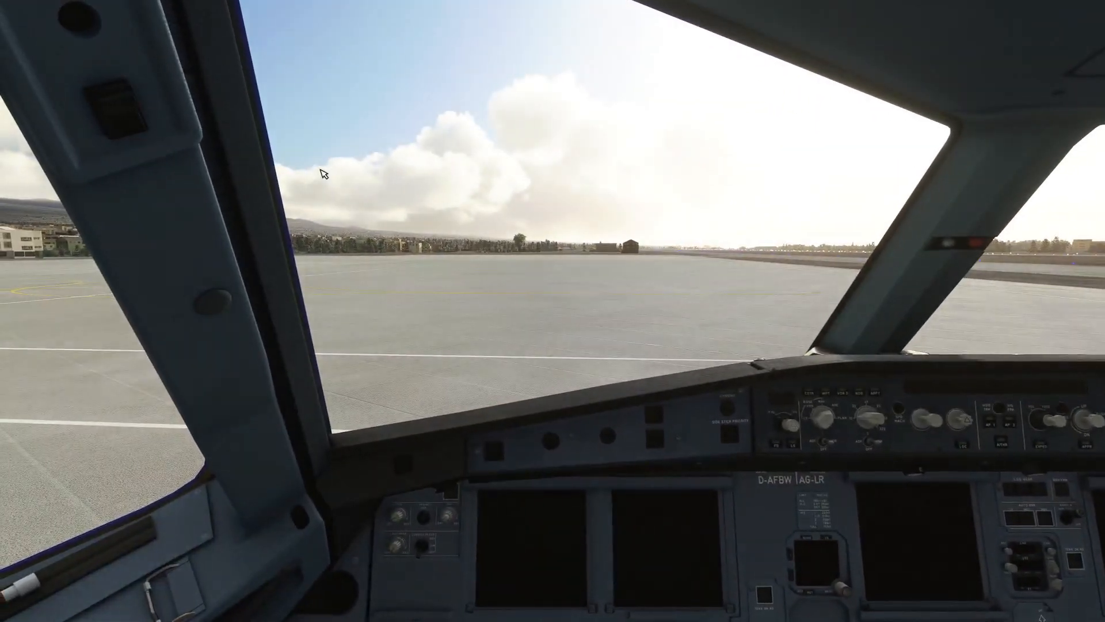